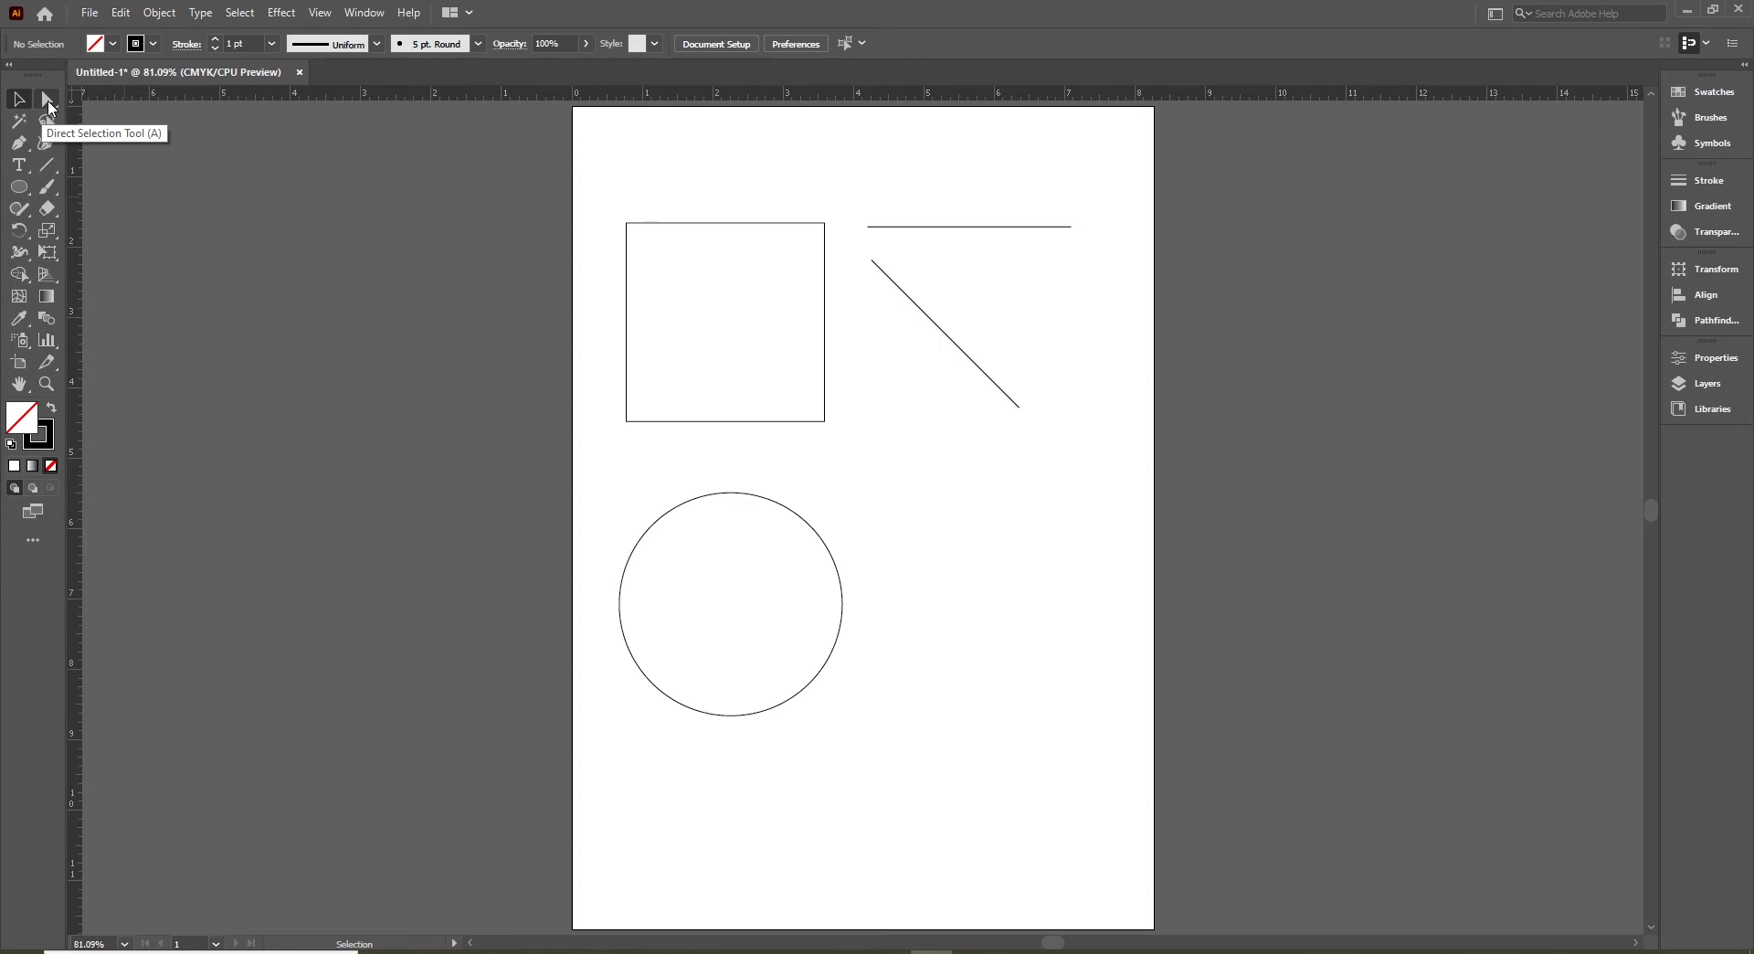
- Select the horizontal line with the Direct Selection tool and examine its end anchor points
{"action": "left_click", "coordinate": [47, 100]}
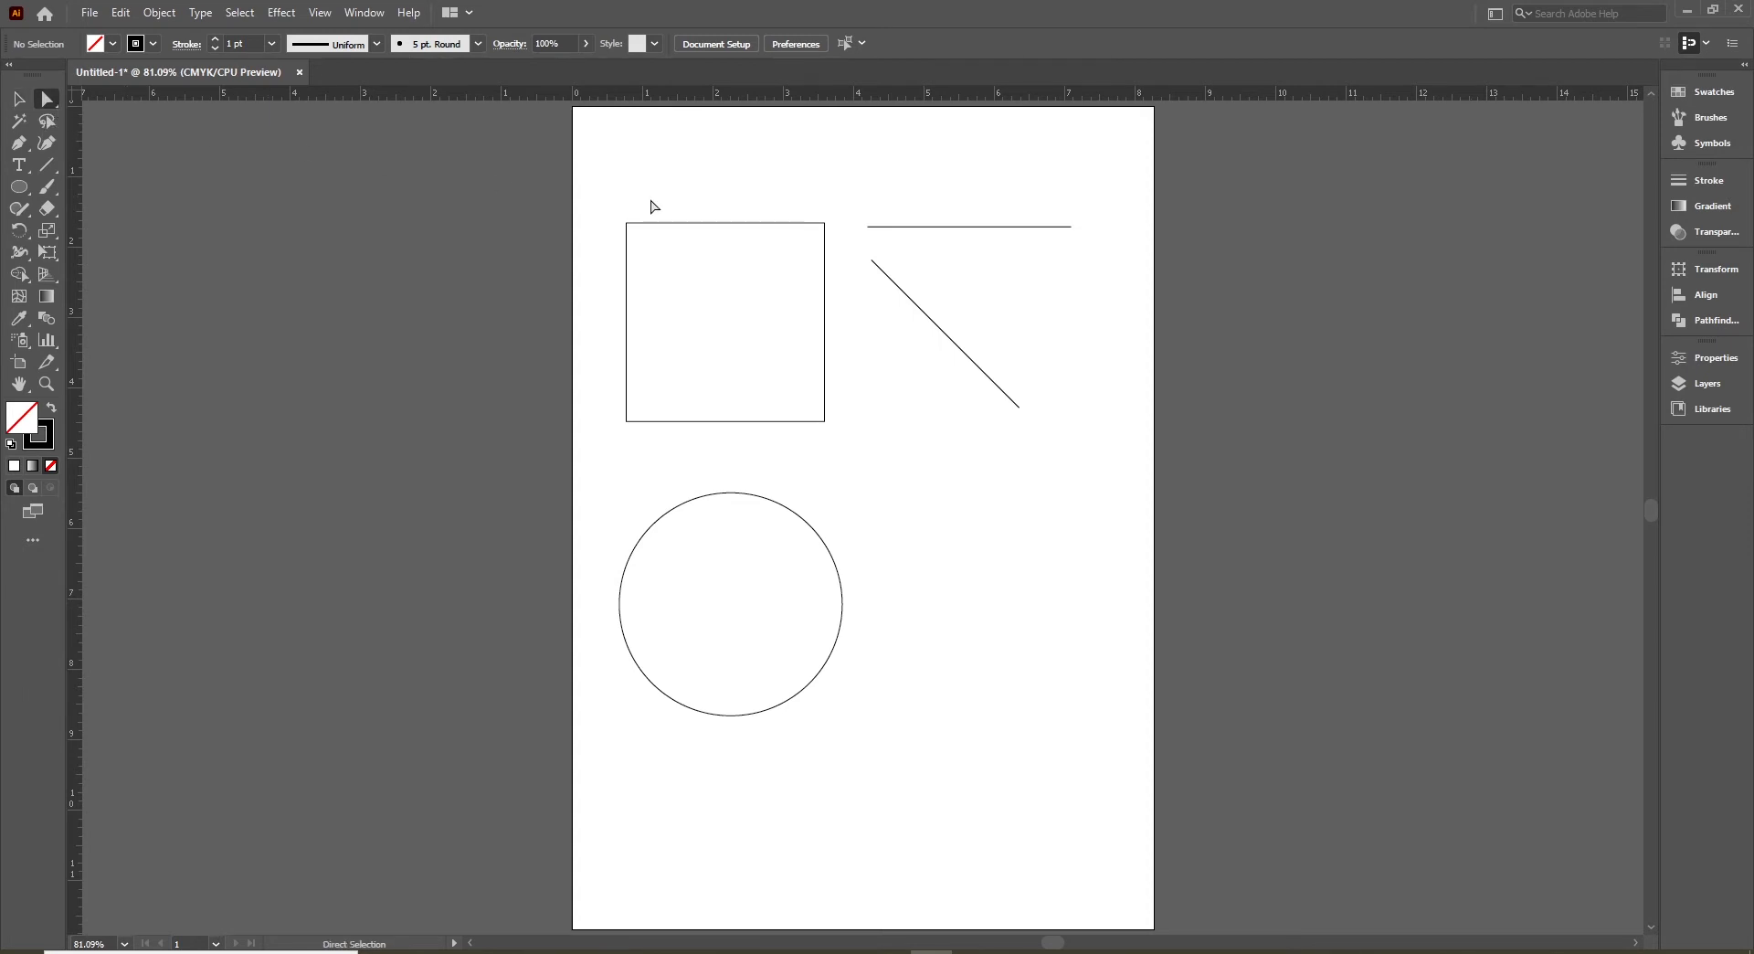
{"action": "key", "text": "ctrl+space"}
{"action": "left_click_drag", "start_coordinate": [537, 154], "coordinate": [1158, 504]}
{"action": "key", "text": "space"}
{"action": "left_click_drag", "start_coordinate": [1017, 399], "coordinate": [905, 443]}
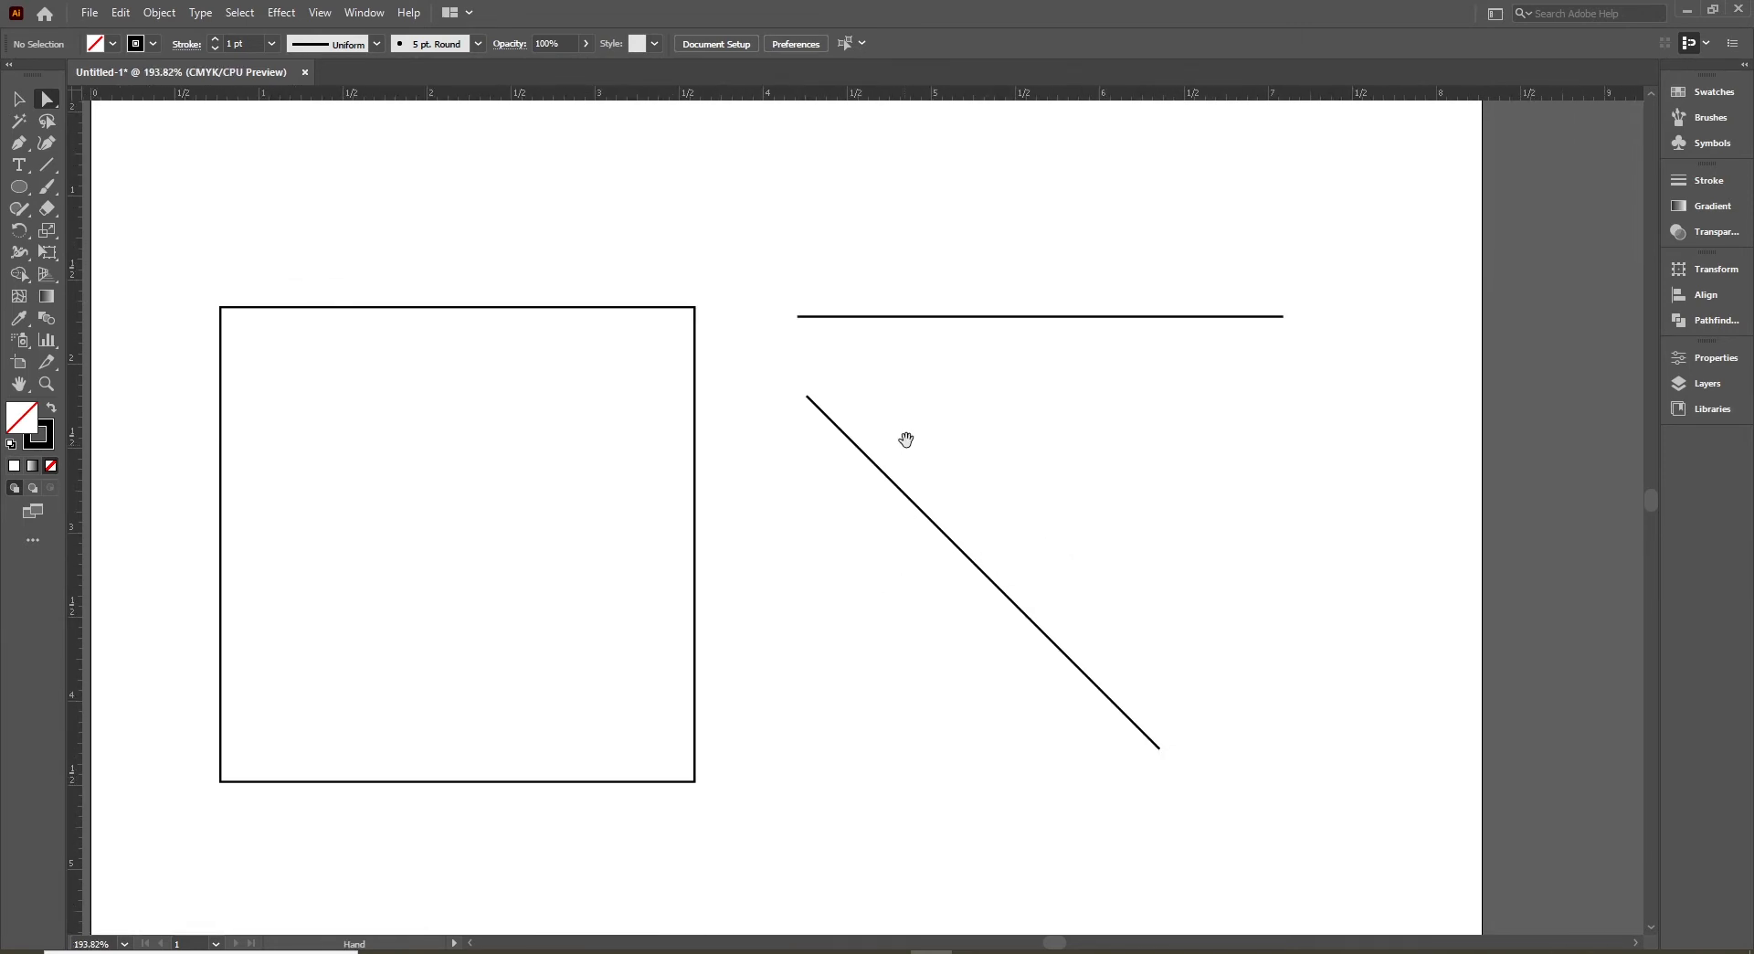
{"action": "left_click_drag", "start_coordinate": [869, 333], "coordinate": [894, 337]}
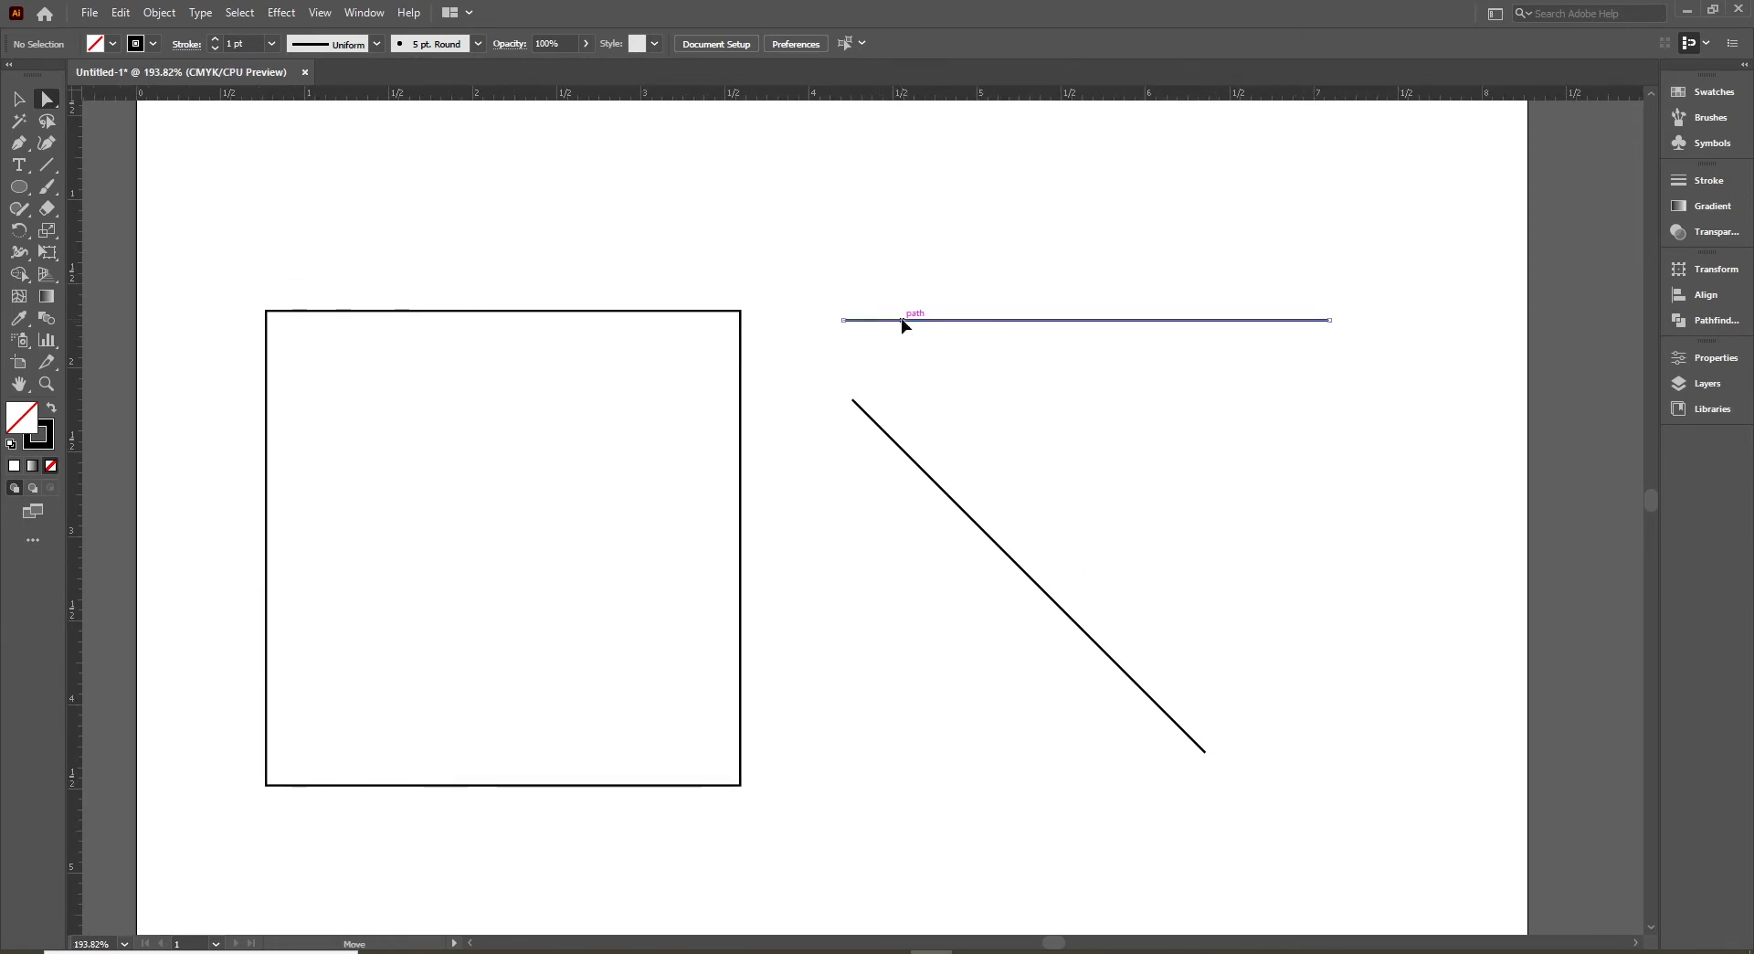
{"action": "left_click", "coordinate": [904, 317]}
{"action": "key", "text": "ctrl+space"}
{"action": "left_click", "coordinate": [998, 464]}
{"action": "left_click", "coordinate": [999, 465]}
{"action": "left_click", "coordinate": [563, 458]}
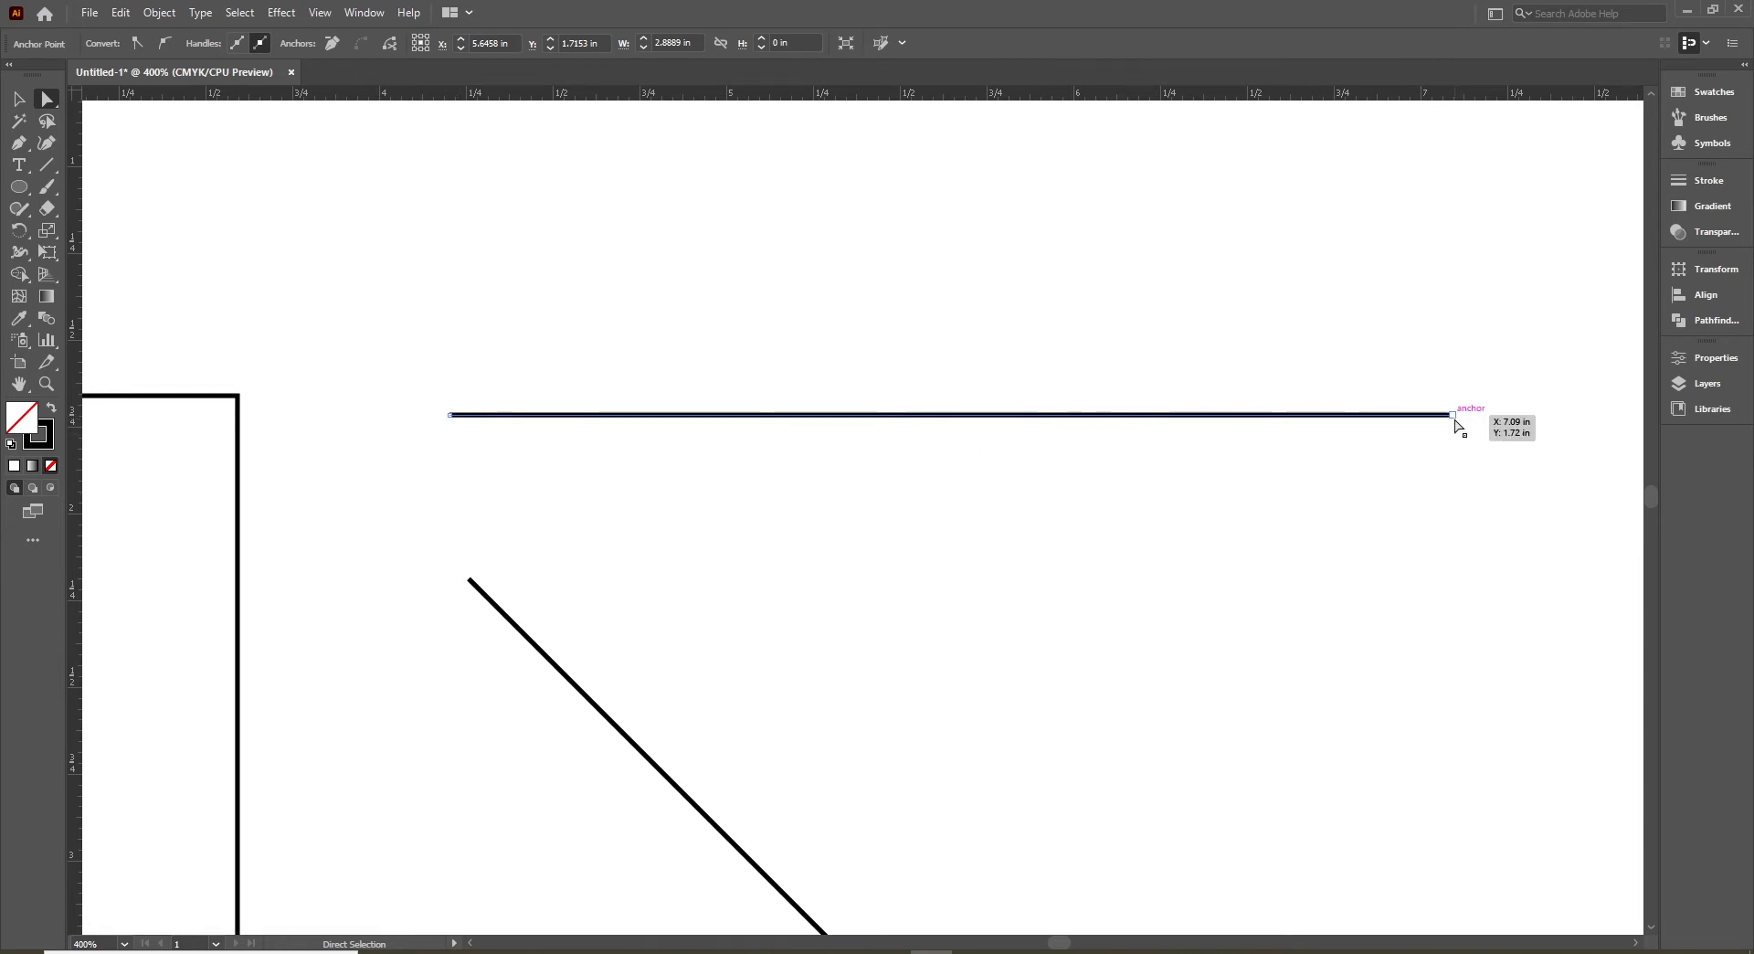
- Turn Smart Guides off and on again
{"action": "left_click", "coordinate": [320, 12]}
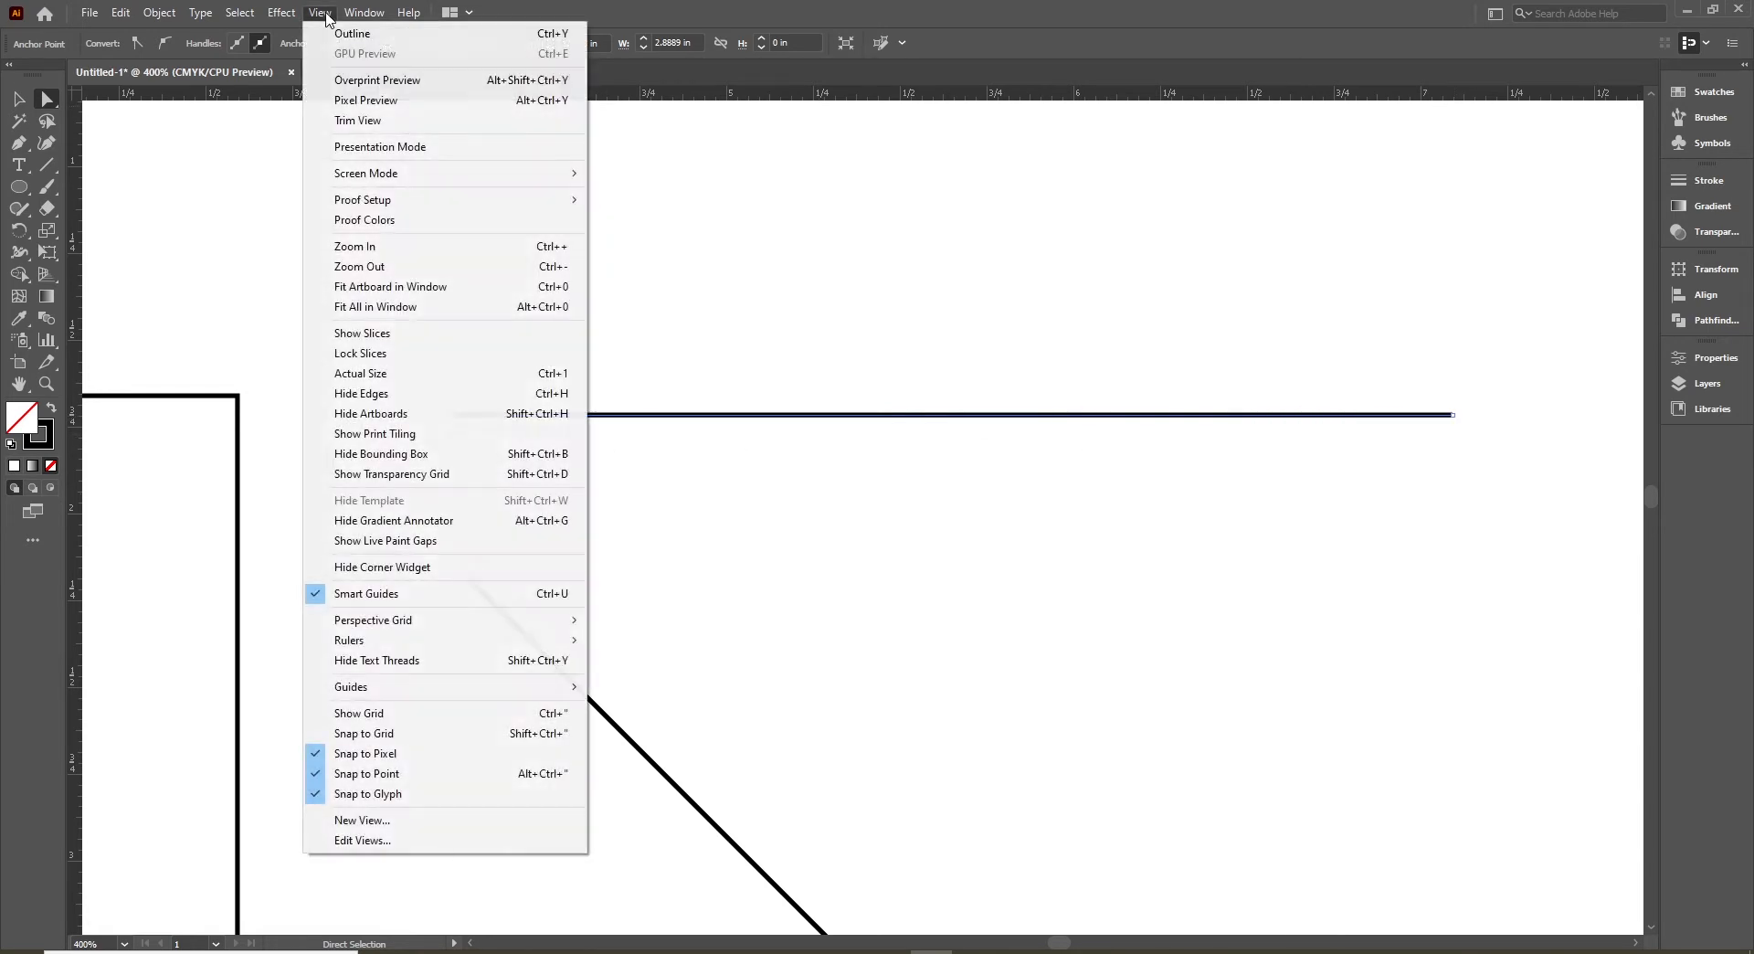
{"action": "left_click", "coordinate": [317, 599]}
{"action": "left_click", "coordinate": [320, 14]}
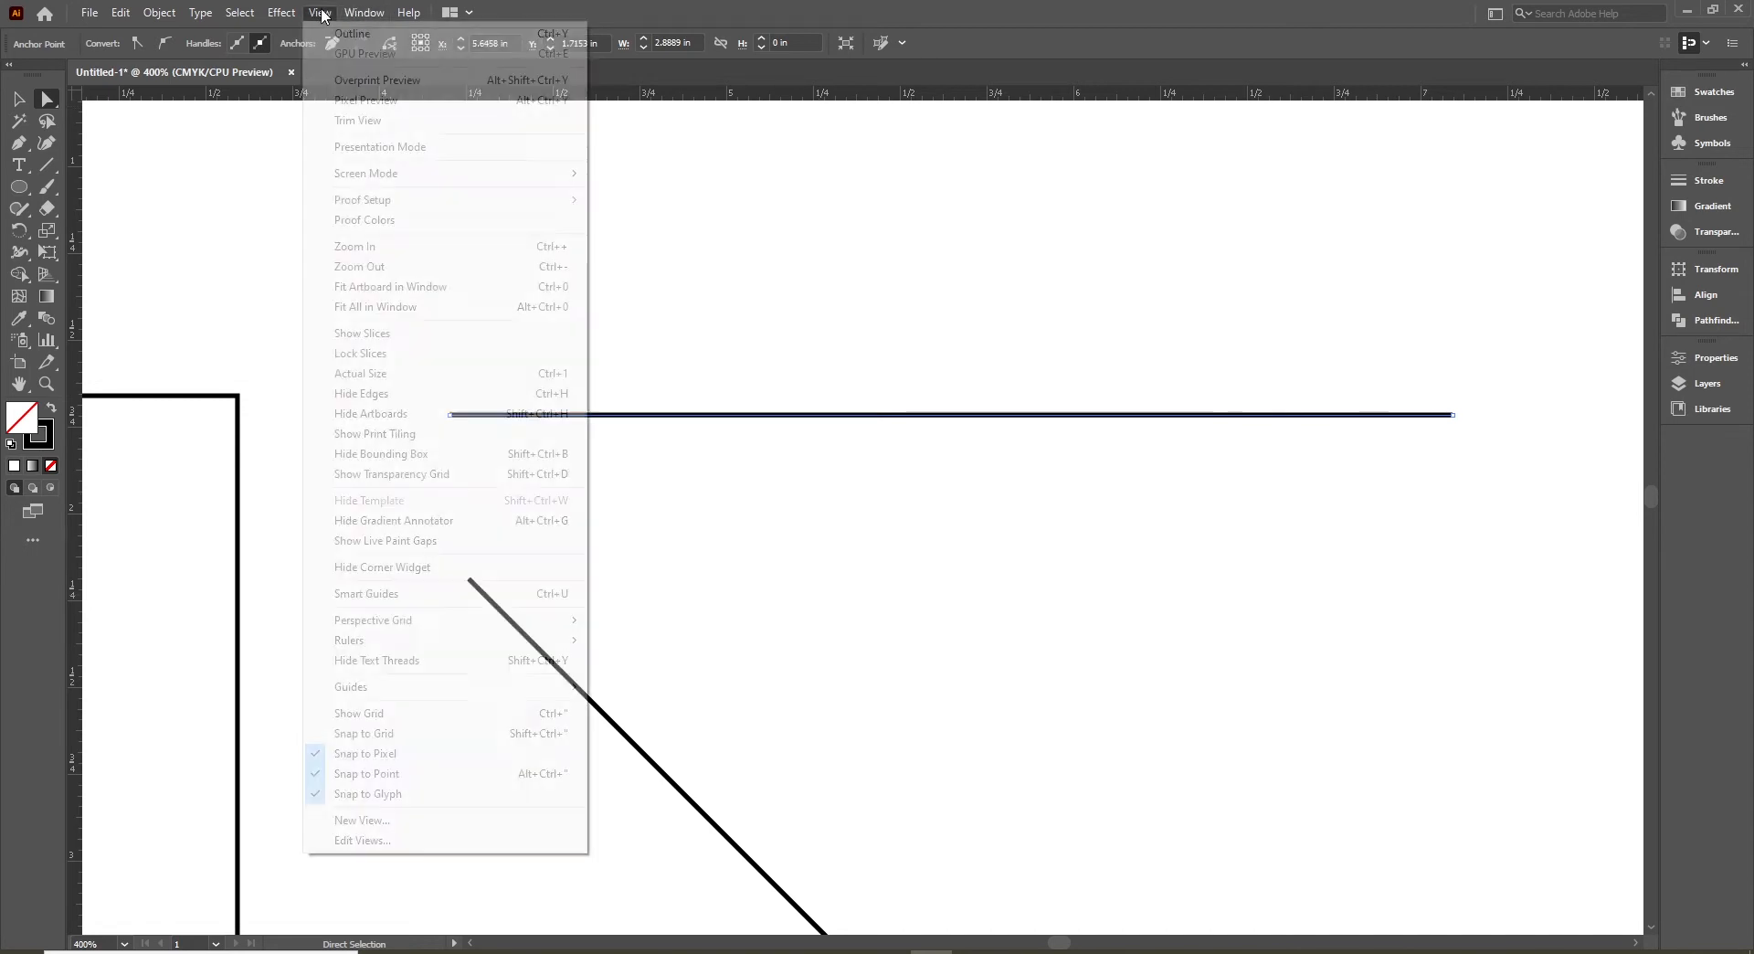
{"action": "left_click", "coordinate": [319, 596]}
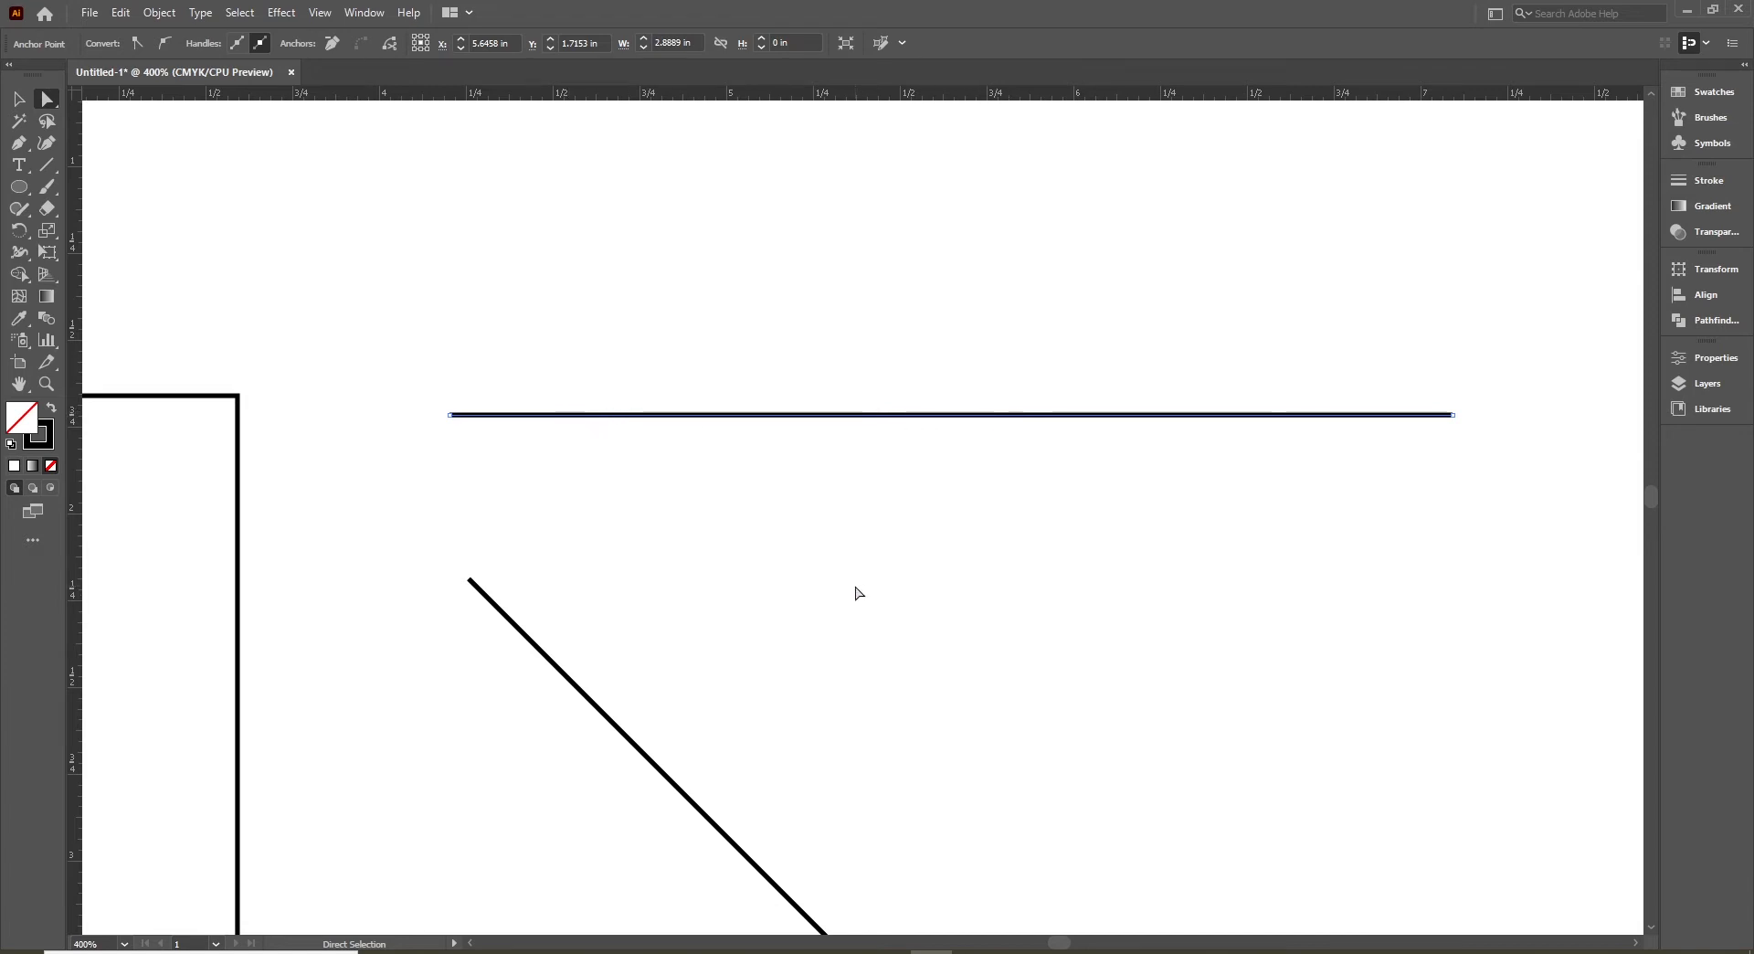
- Delete the diagonal line below the horizontal line
{"action": "key", "text": "ctrl+minus"}
{"action": "key", "text": "ctrl+minus"}
{"action": "key", "text": "v"}
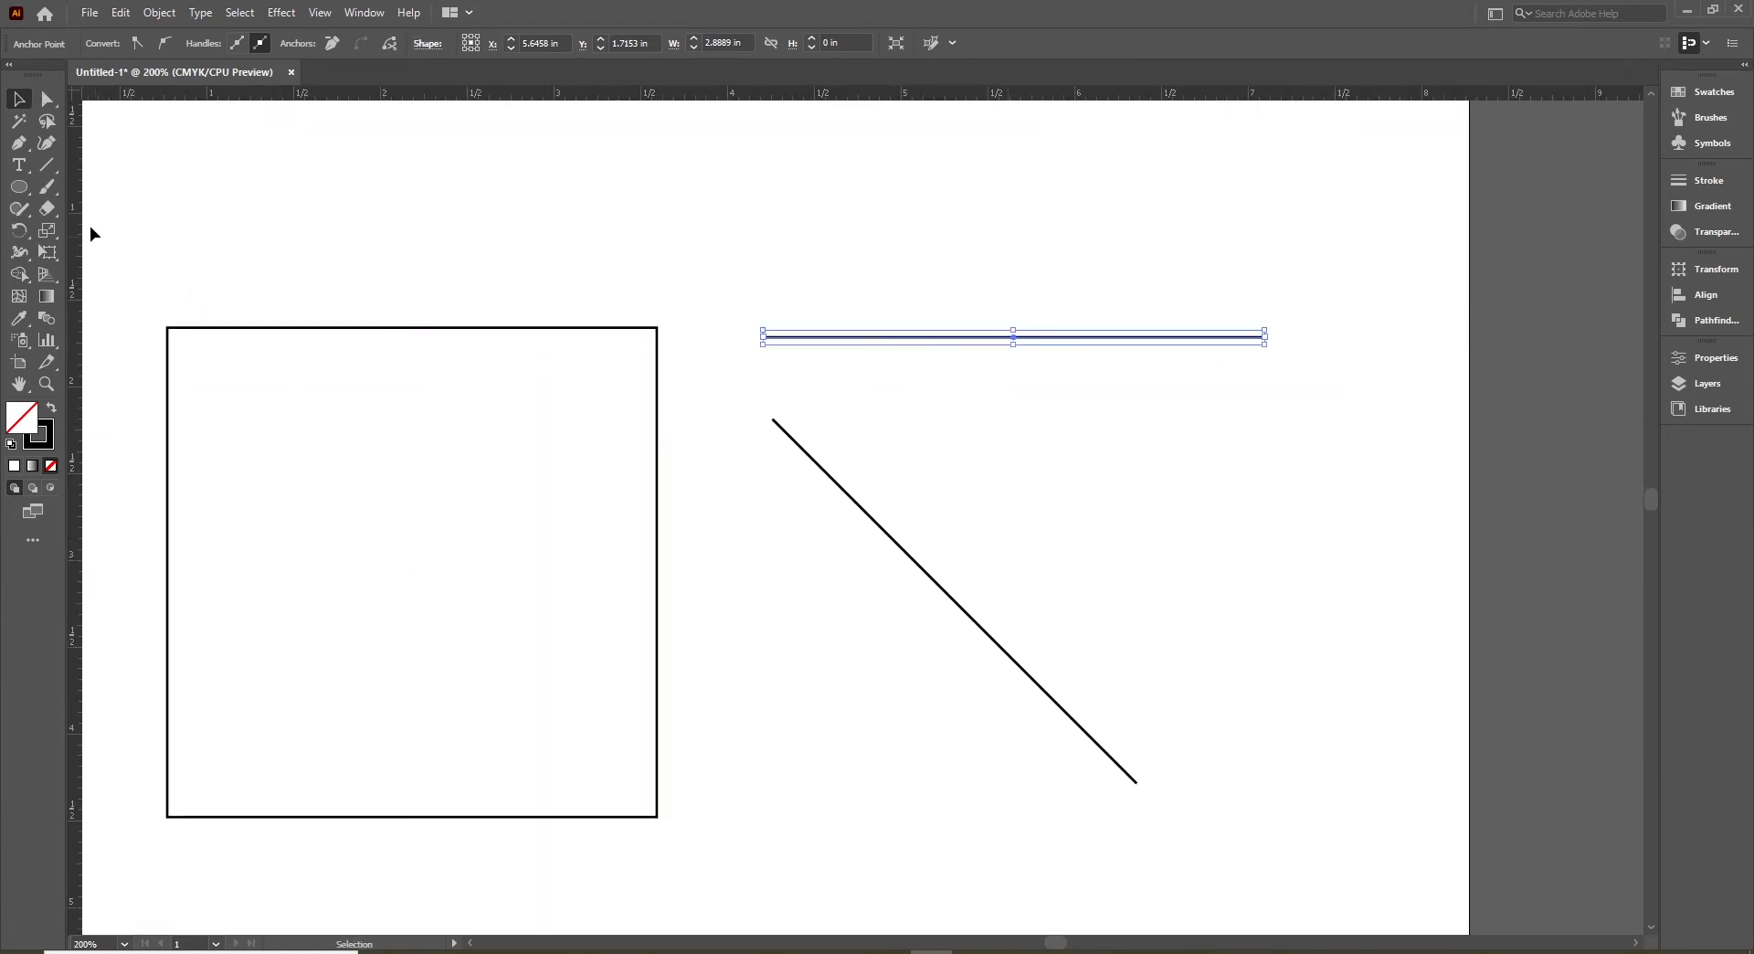
{"action": "left_click", "coordinate": [49, 166]}
{"action": "key", "text": "space"}
{"action": "left_click_drag", "start_coordinate": [949, 529], "coordinate": [941, 523]}
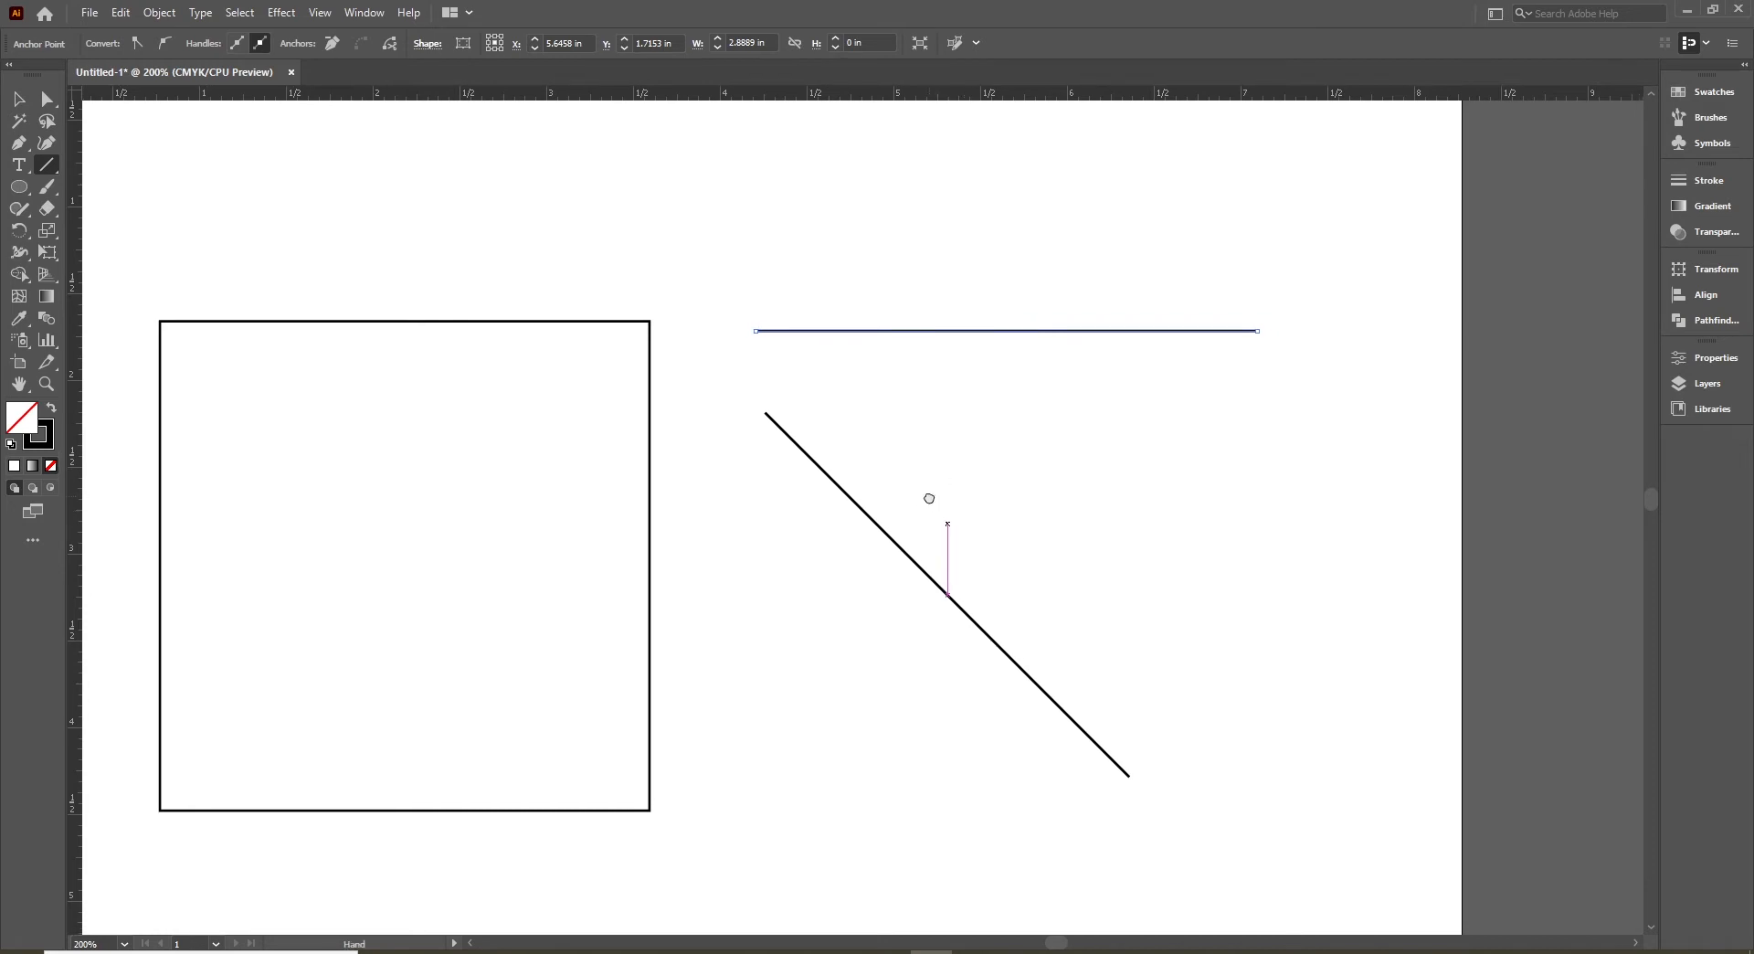
{"action": "key", "text": "v"}
{"action": "left_click", "coordinate": [772, 419]}
{"action": "key", "text": "Delete"}
- Draw a vertical line below the horizontal line's left end, reaching down level with the square's bottom edge, and deselect it
{"action": "key", "text": "backslash"}
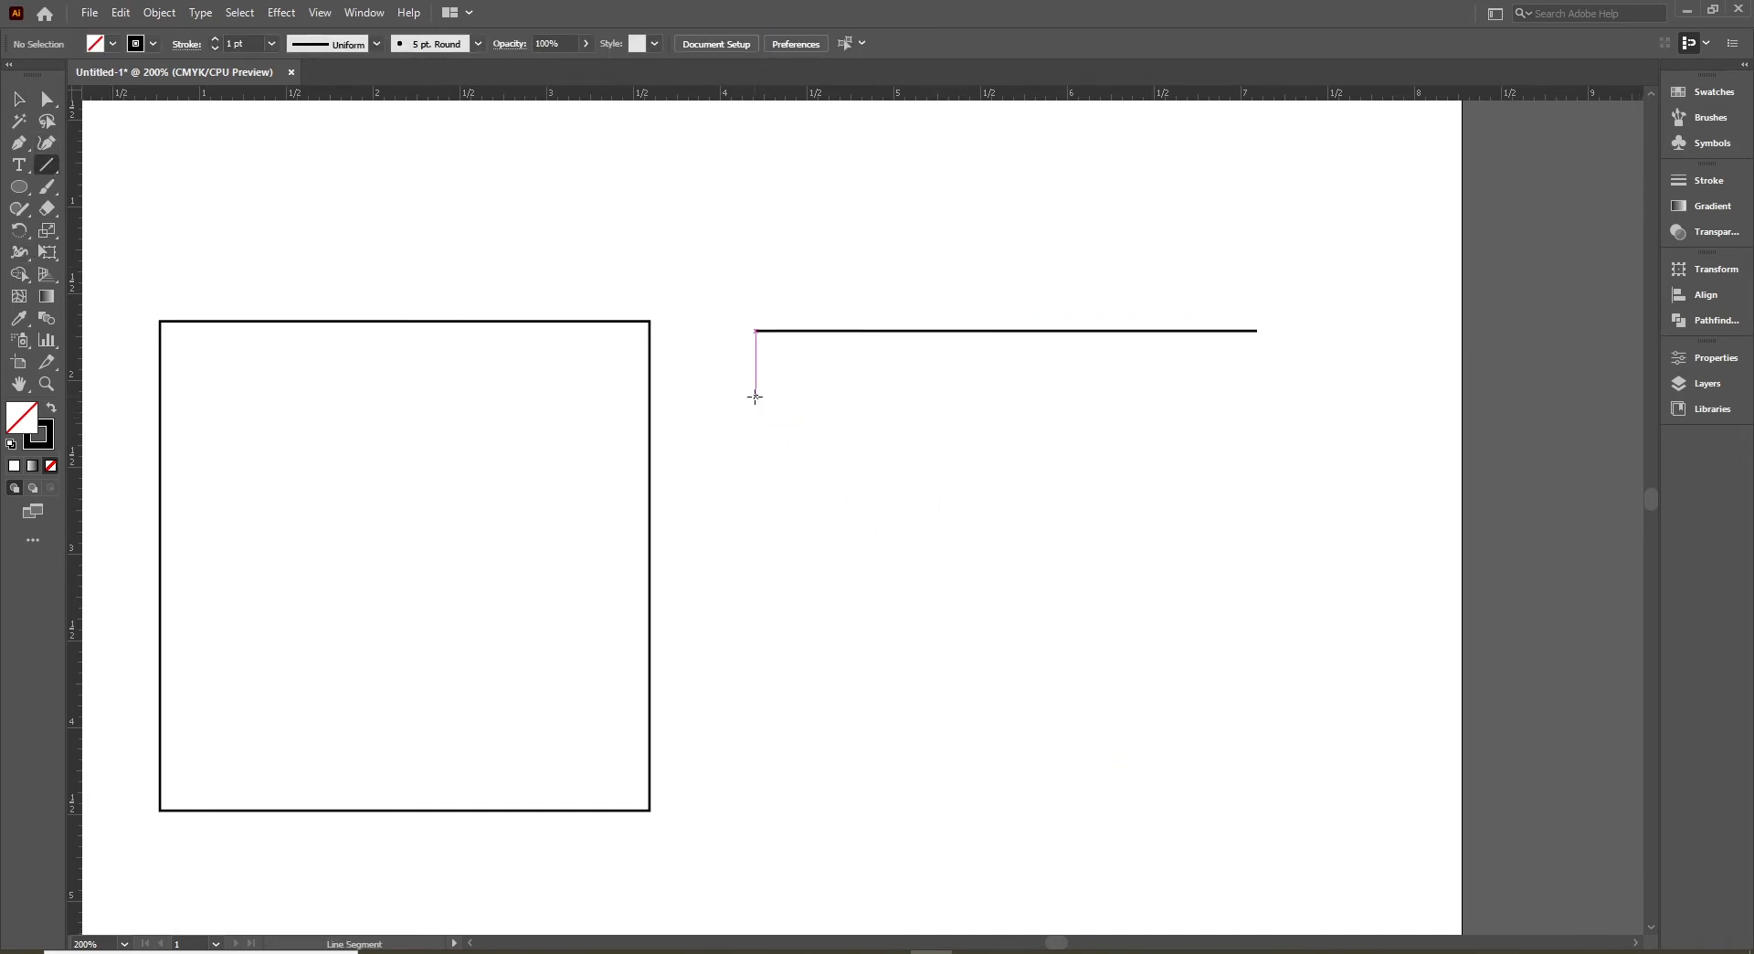
{"action": "left_click_drag", "start_coordinate": [754, 396], "coordinate": [763, 810]}
{"action": "key", "text": "v"}
{"action": "left_click", "coordinate": [804, 404]}
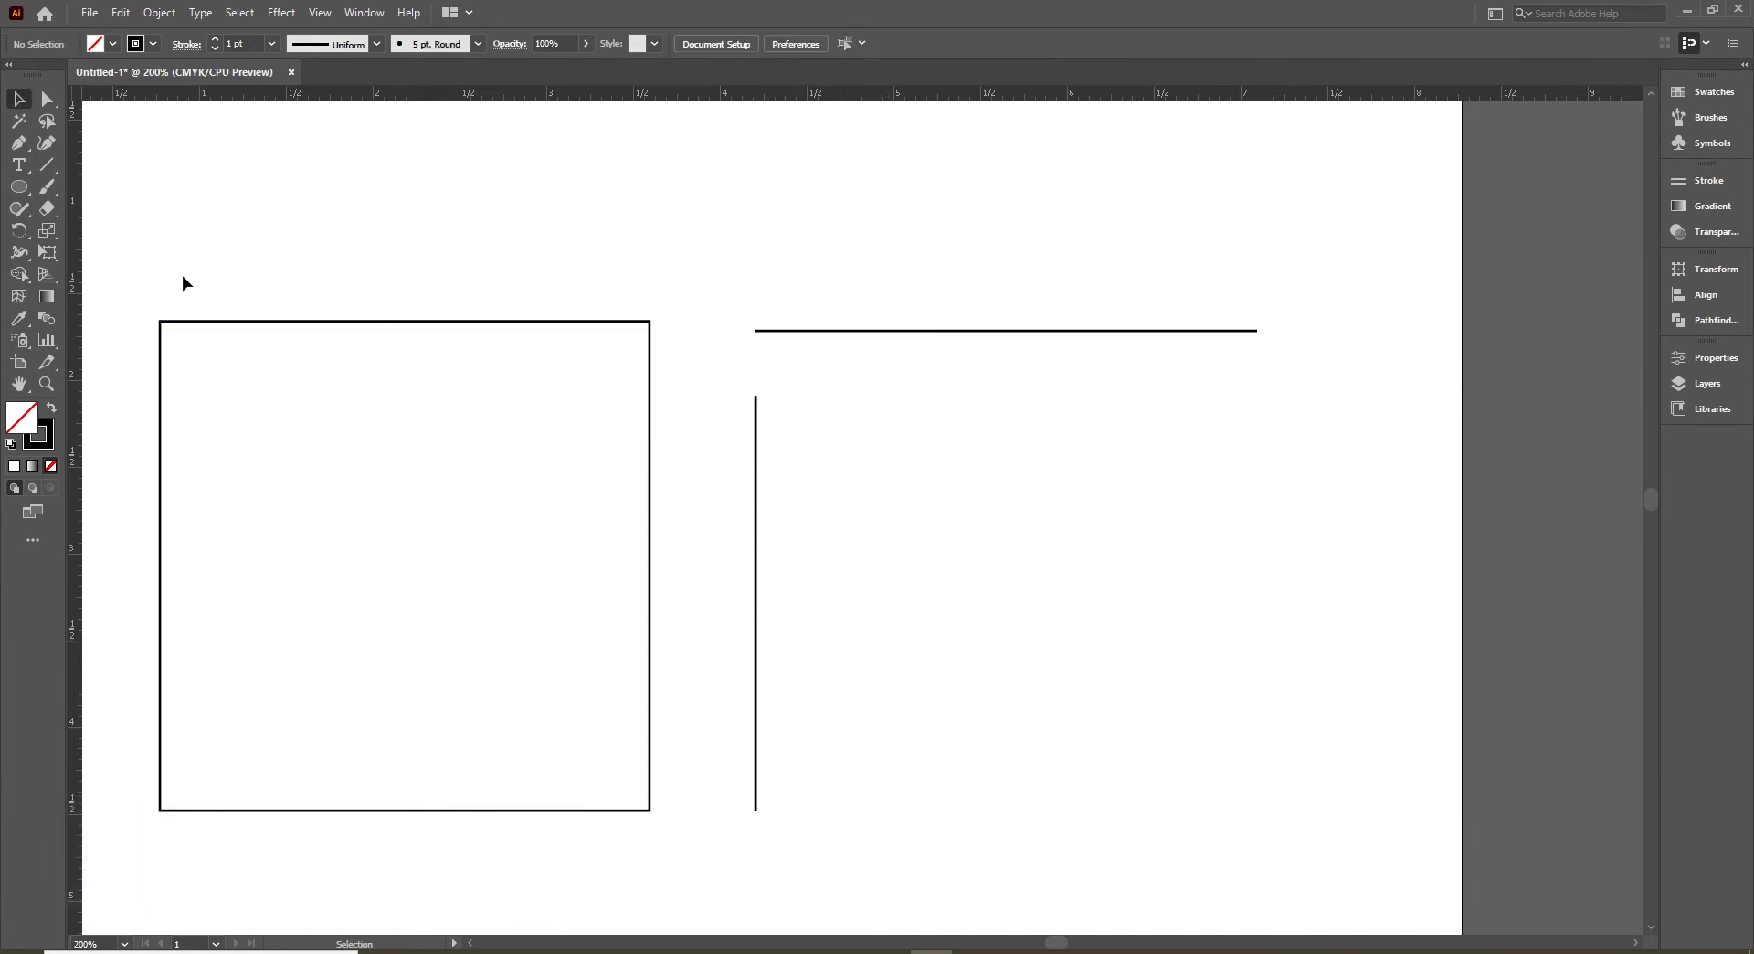
- Draw a diagonal line about 3.38 in long from beside the vertical line's top end down to the square's bottom-edge level
{"action": "left_click_drag", "start_coordinate": [46, 168], "coordinate": [106, 168]}
{"action": "left_click_drag", "start_coordinate": [800, 395], "coordinate": [1213, 809]}
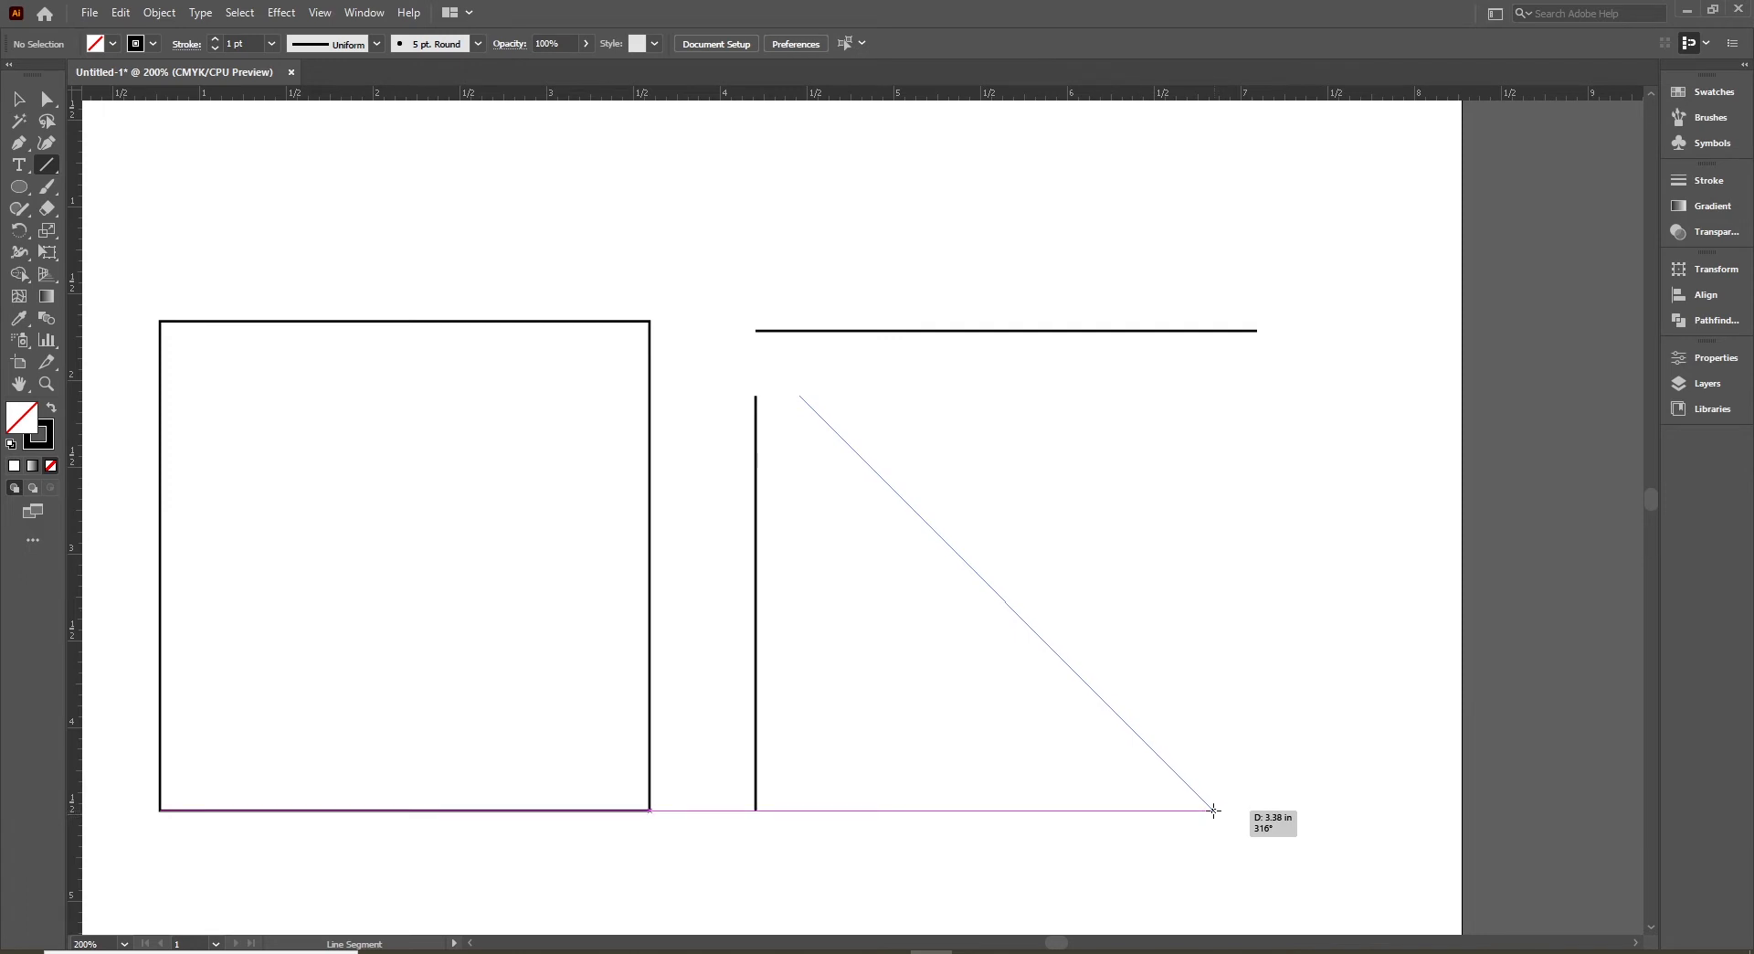
{"action": "left_click_drag", "start_coordinate": [1213, 810], "coordinate": [1213, 810]}
{"action": "key", "text": "v"}
{"action": "left_click", "coordinate": [1340, 677]}
- Round the square's upper-right corner to about 0.76 in and its lower-right corner to about 0.82 in
{"action": "left_click", "coordinate": [752, 512], "text": "ctrl+alt"}
{"action": "left_click_drag", "start_coordinate": [752, 512], "coordinate": [849, 506]}
{"action": "left_click", "coordinate": [804, 505], "text": "ctrl"}
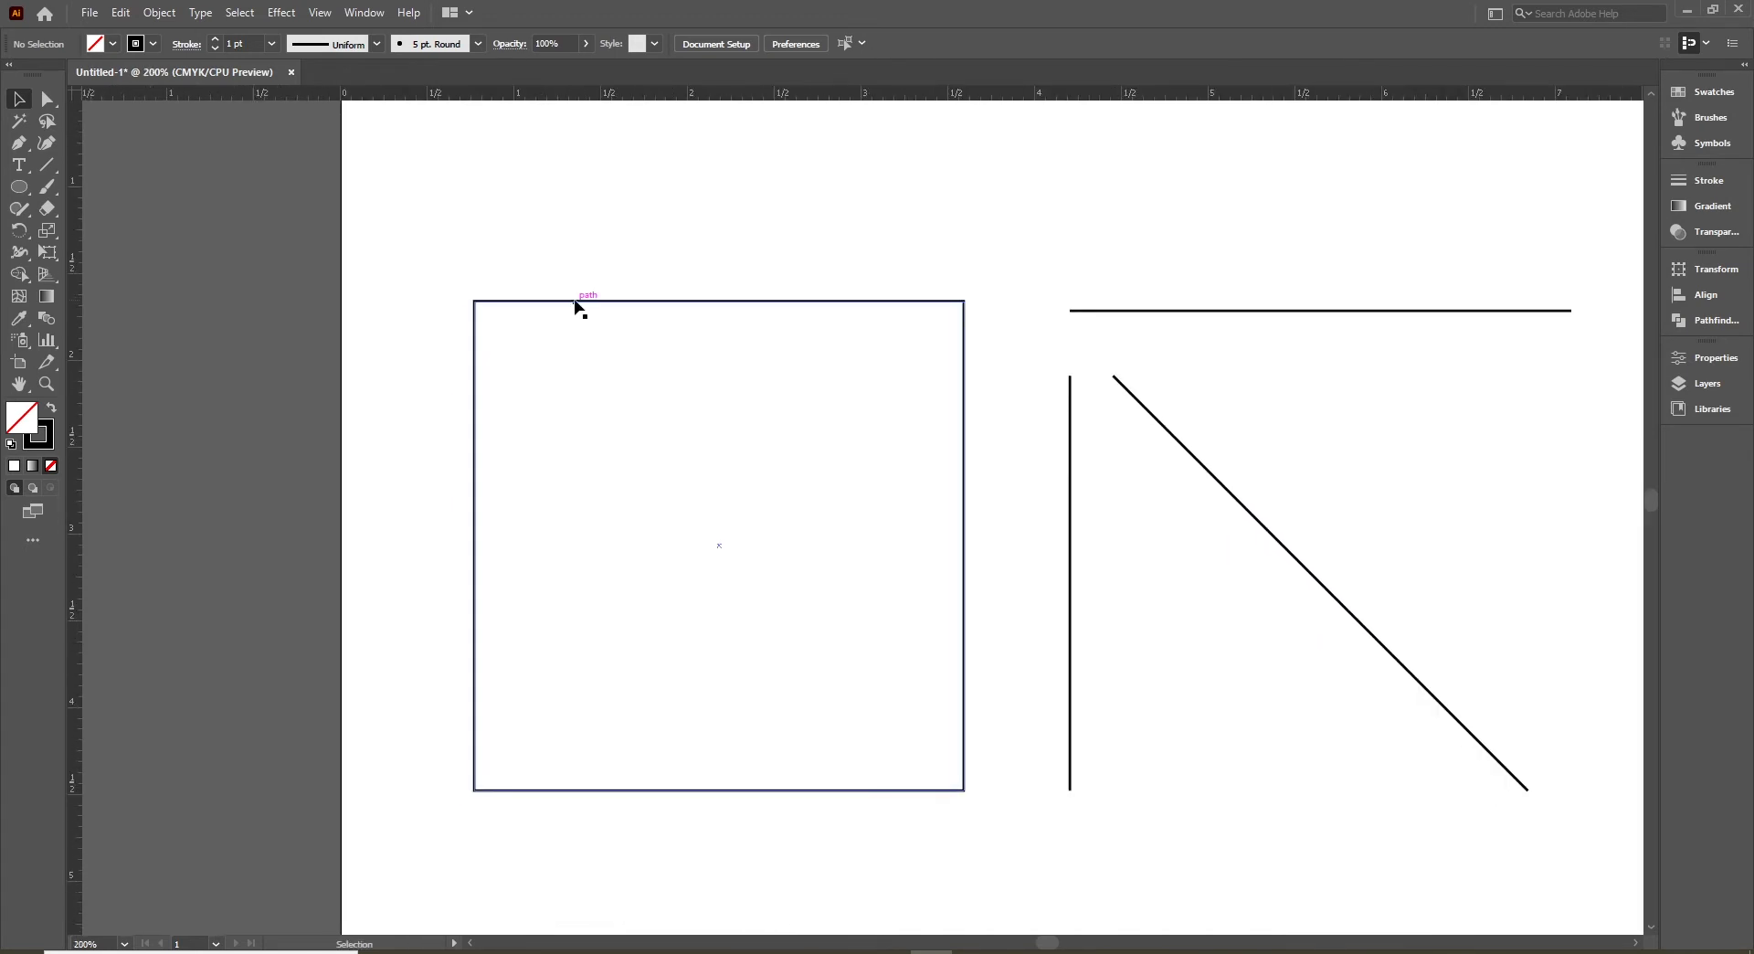
{"action": "left_click", "coordinate": [578, 302]}
{"action": "left_click", "coordinate": [46, 99]}
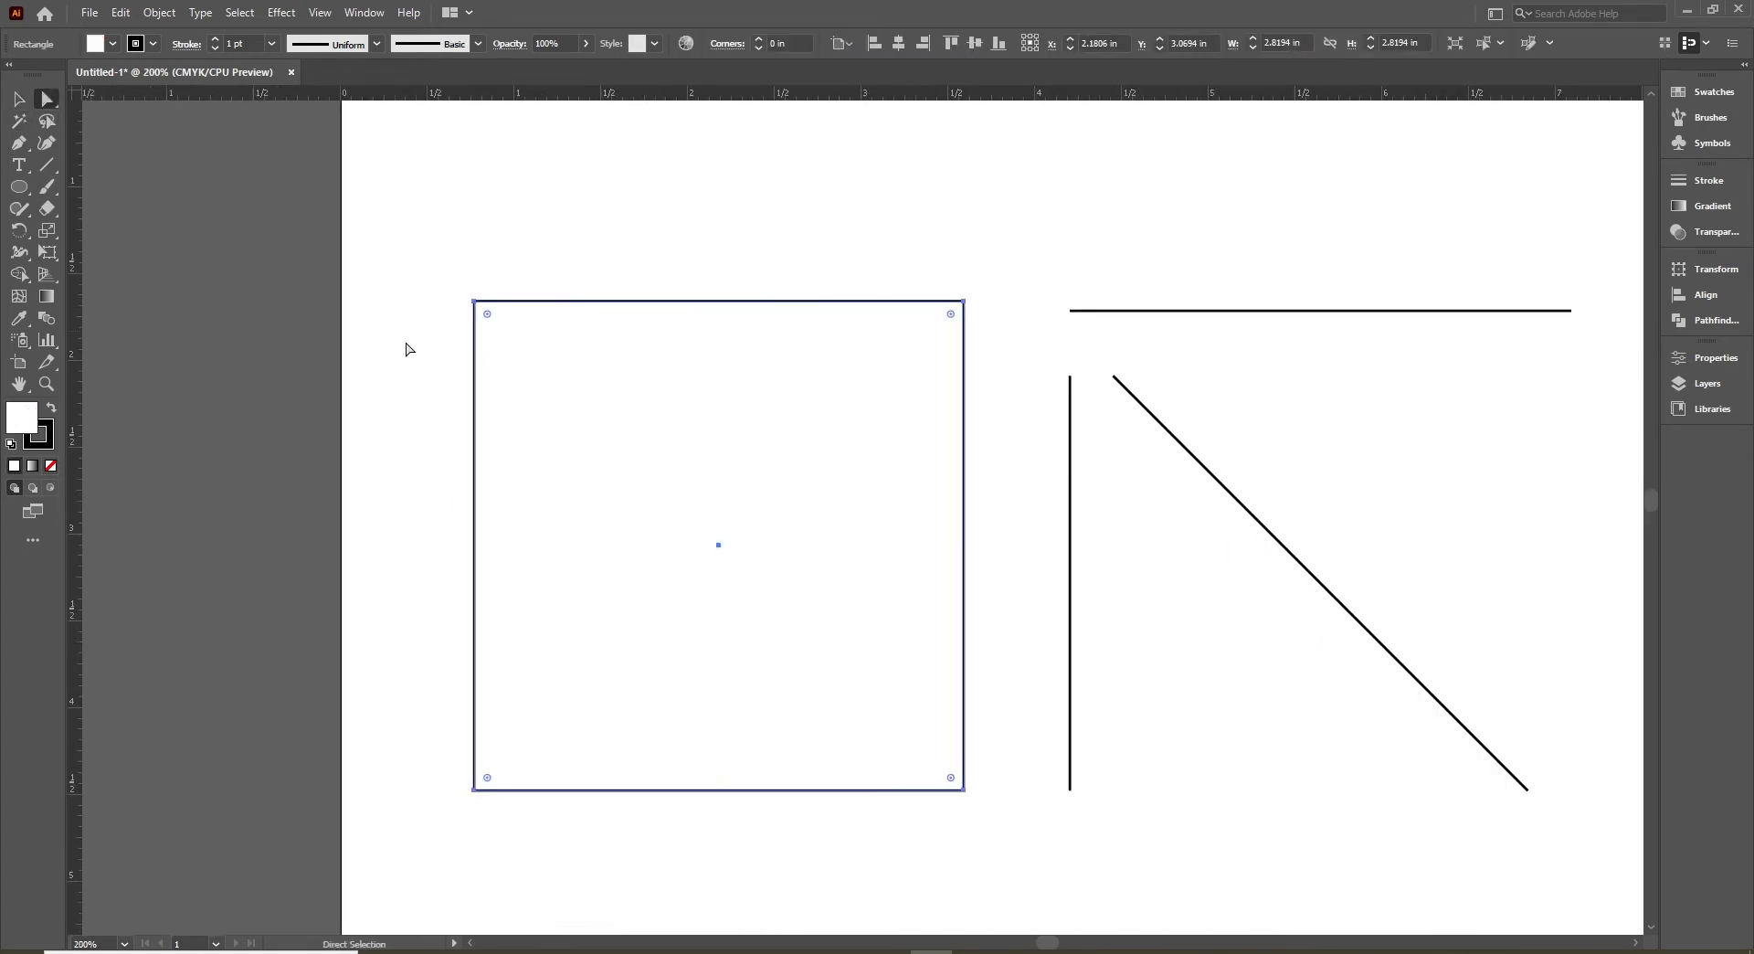
{"action": "left_click", "coordinate": [1006, 321]}
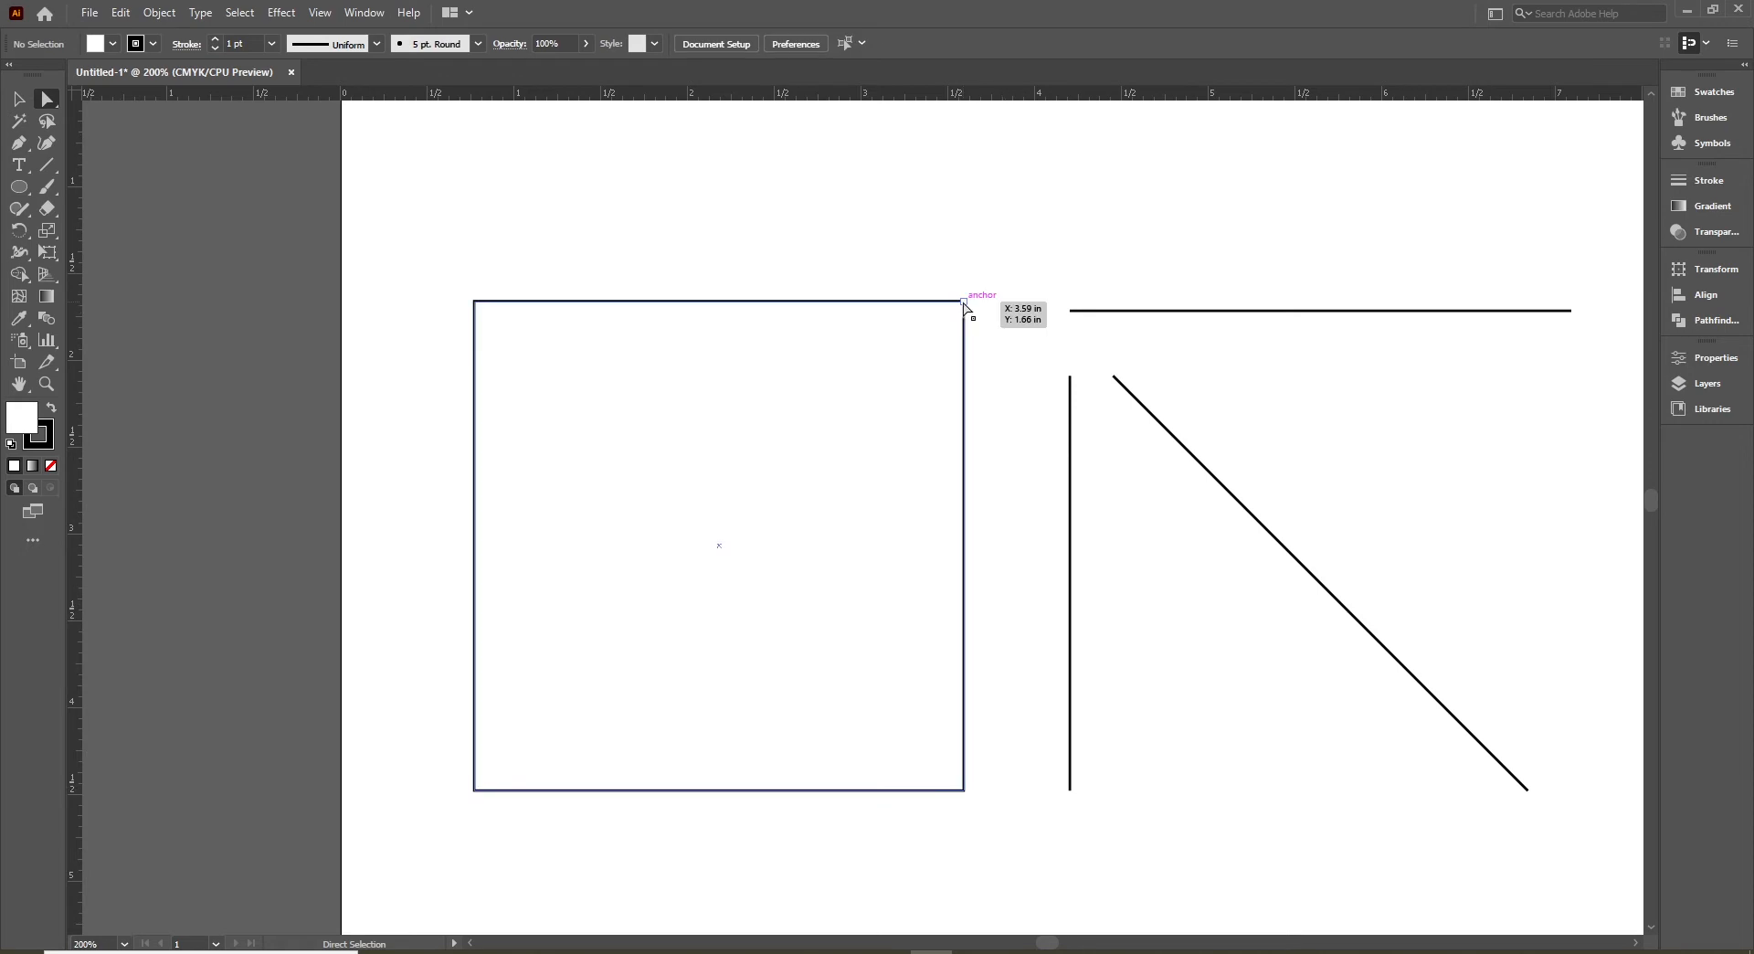
{"action": "left_click", "coordinate": [963, 303]}
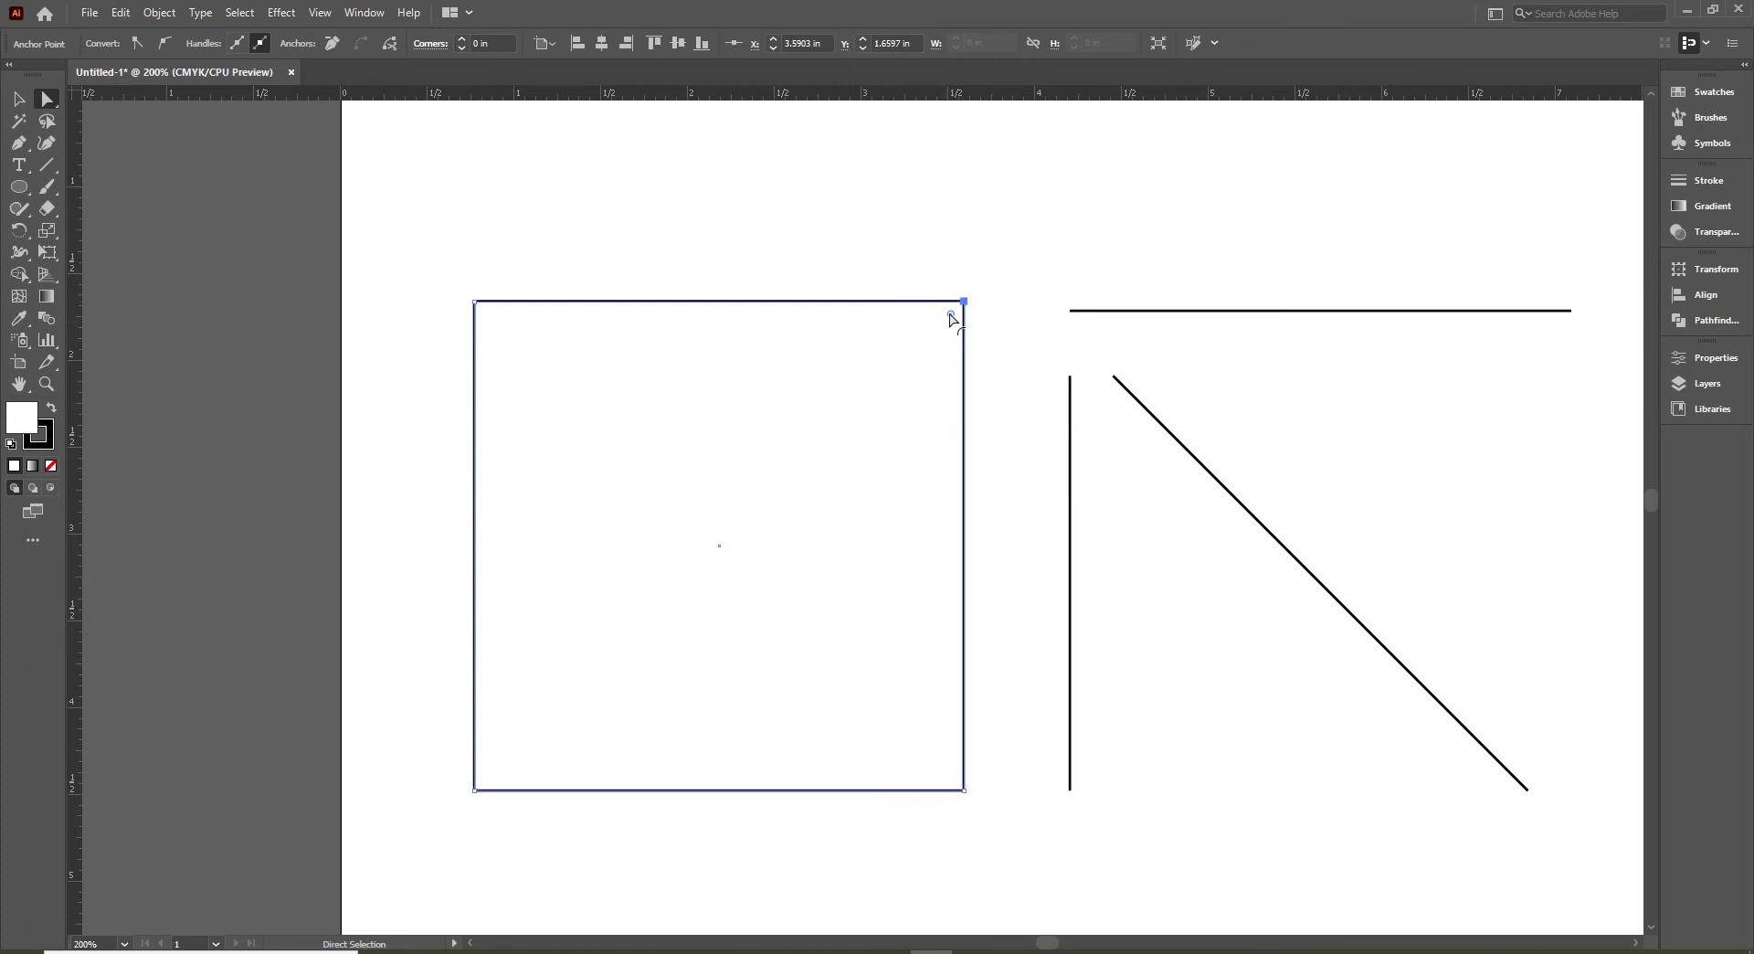
{"action": "left_click_drag", "start_coordinate": [950, 315], "coordinate": [832, 437]}
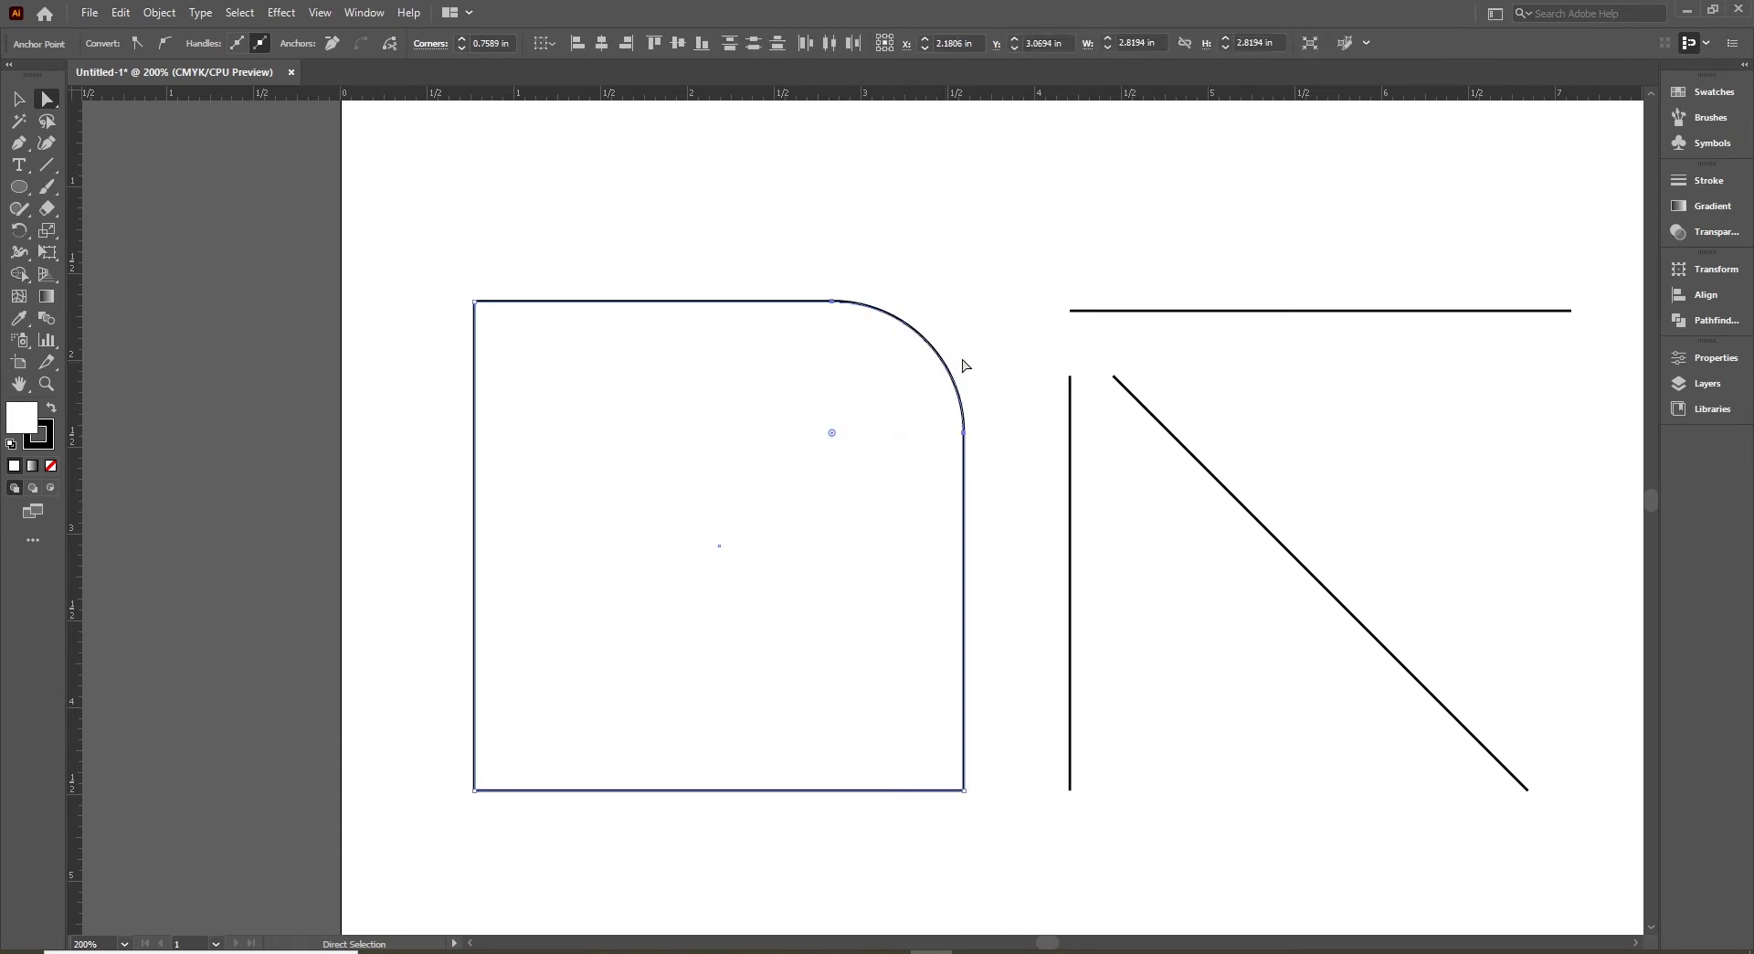
{"action": "left_click", "coordinate": [963, 791]}
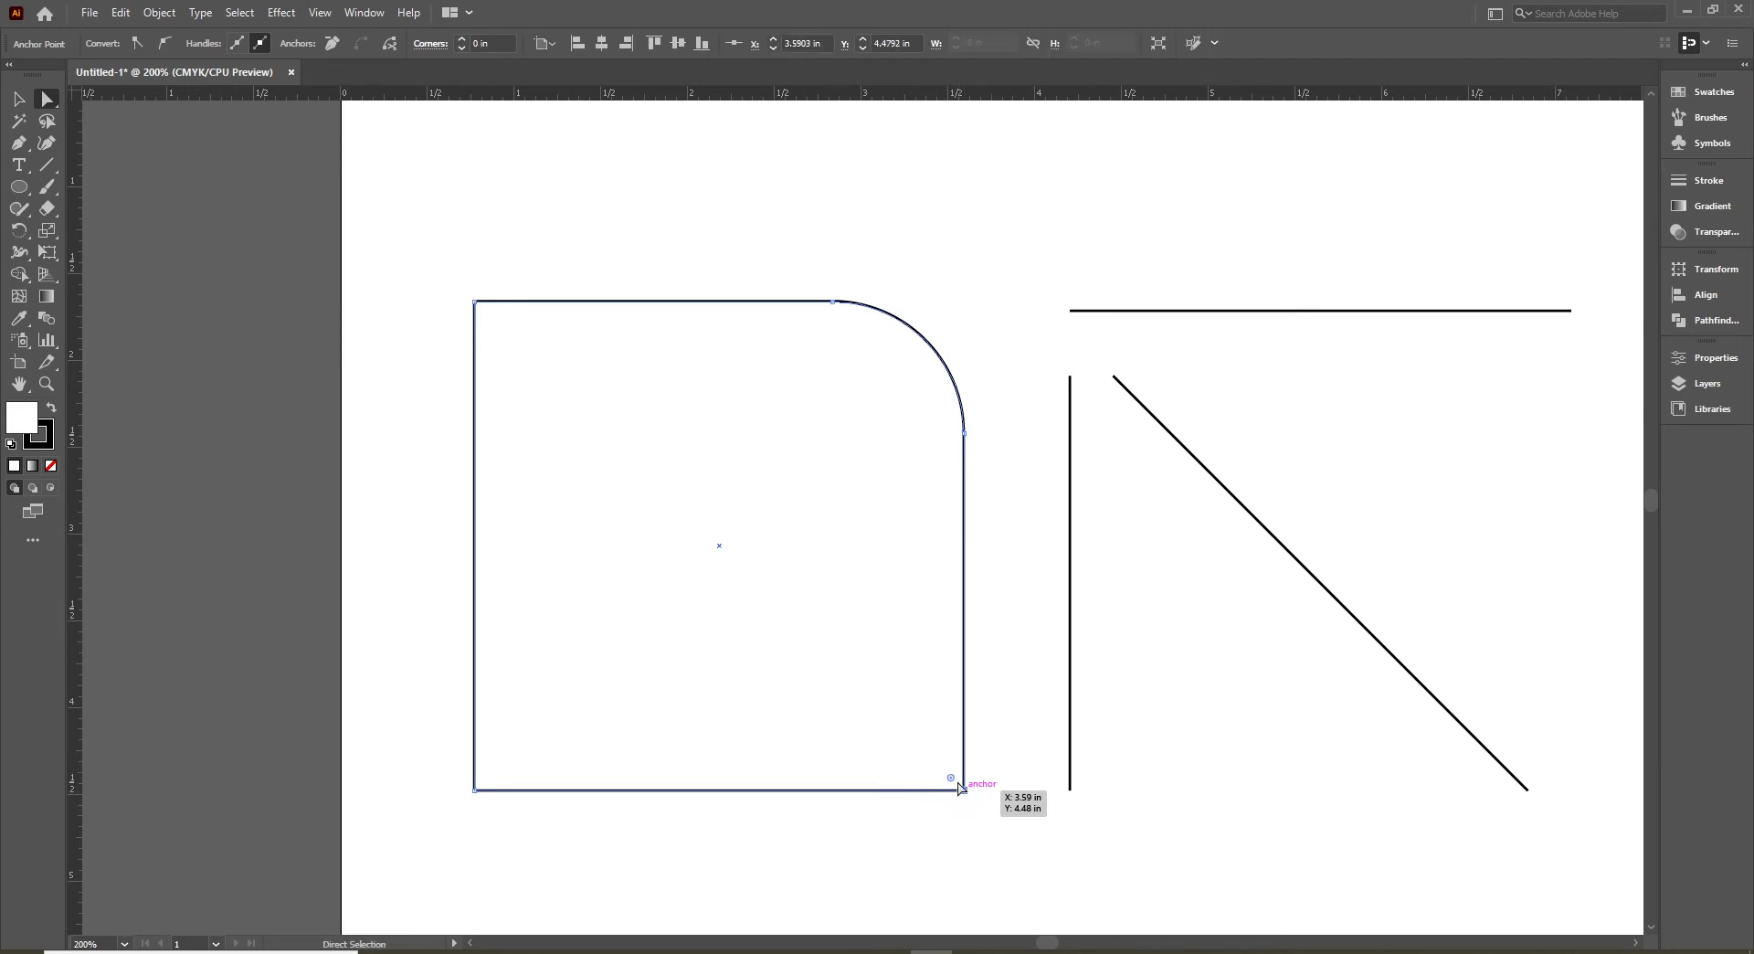
{"action": "left_click_drag", "start_coordinate": [950, 780], "coordinate": [822, 649]}
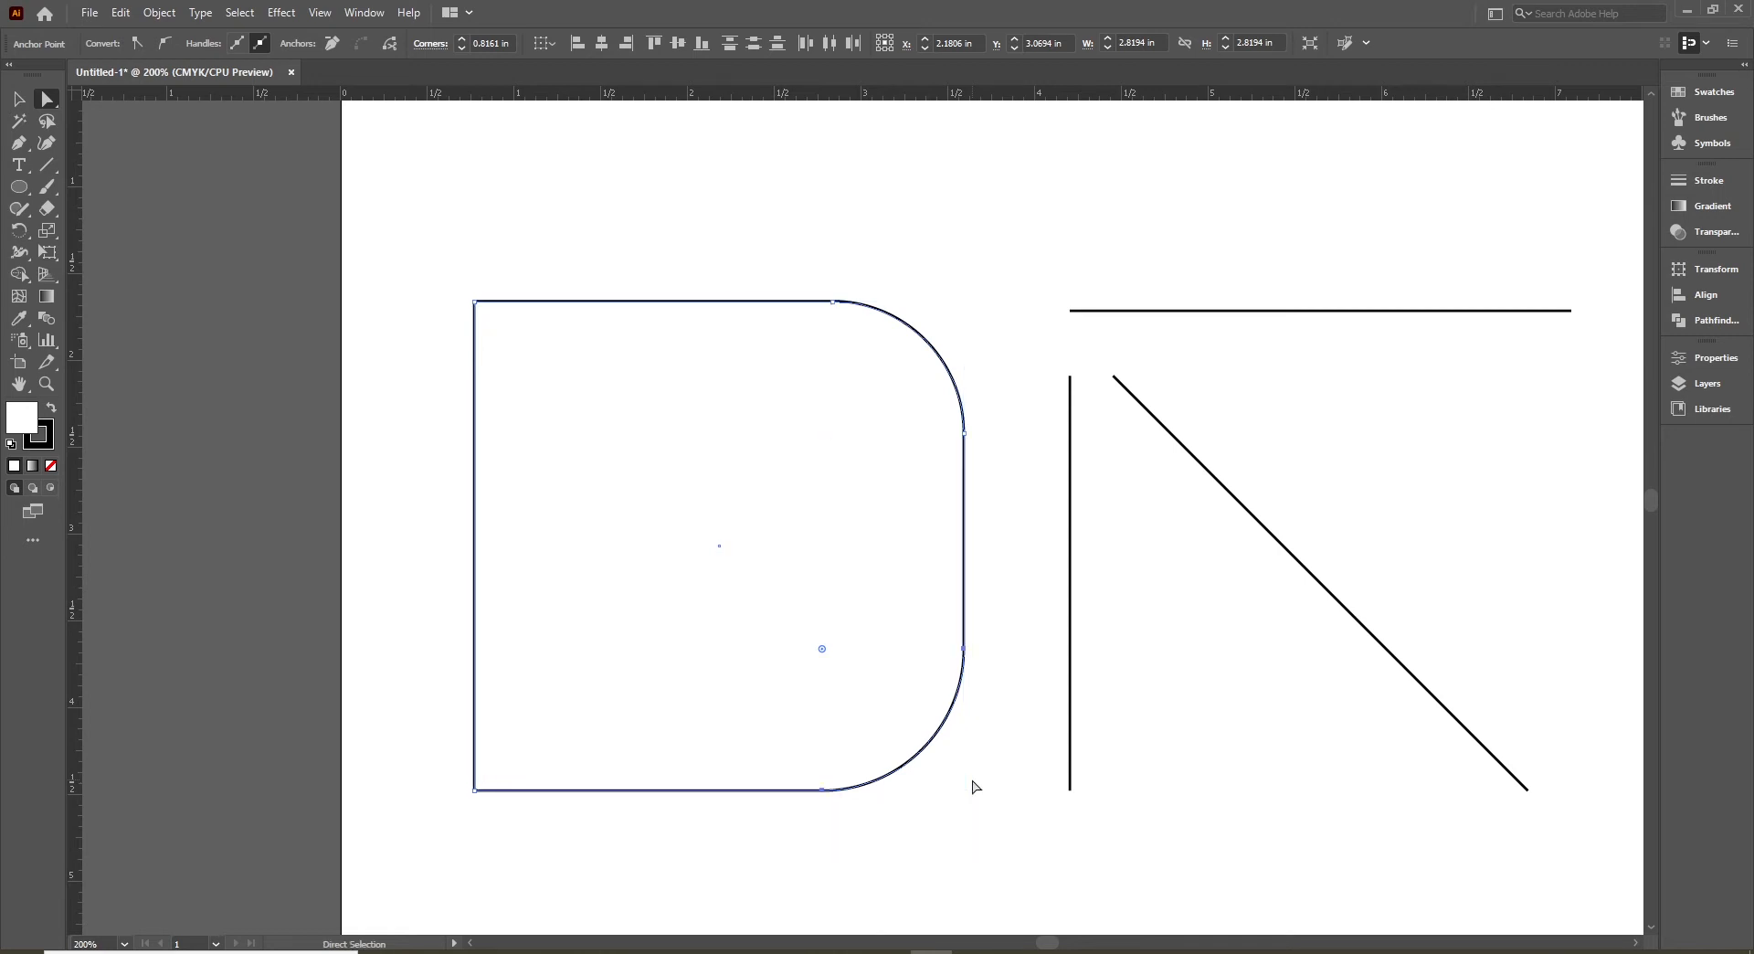
- Undo both corner roundings on the square and deselect it
{"action": "key", "text": "ctrl+z"}
{"action": "key", "text": "ctrl+z"}
{"action": "left_click", "coordinate": [899, 243]}
{"action": "left_click_drag", "start_coordinate": [900, 244], "coordinate": [1020, 371]}
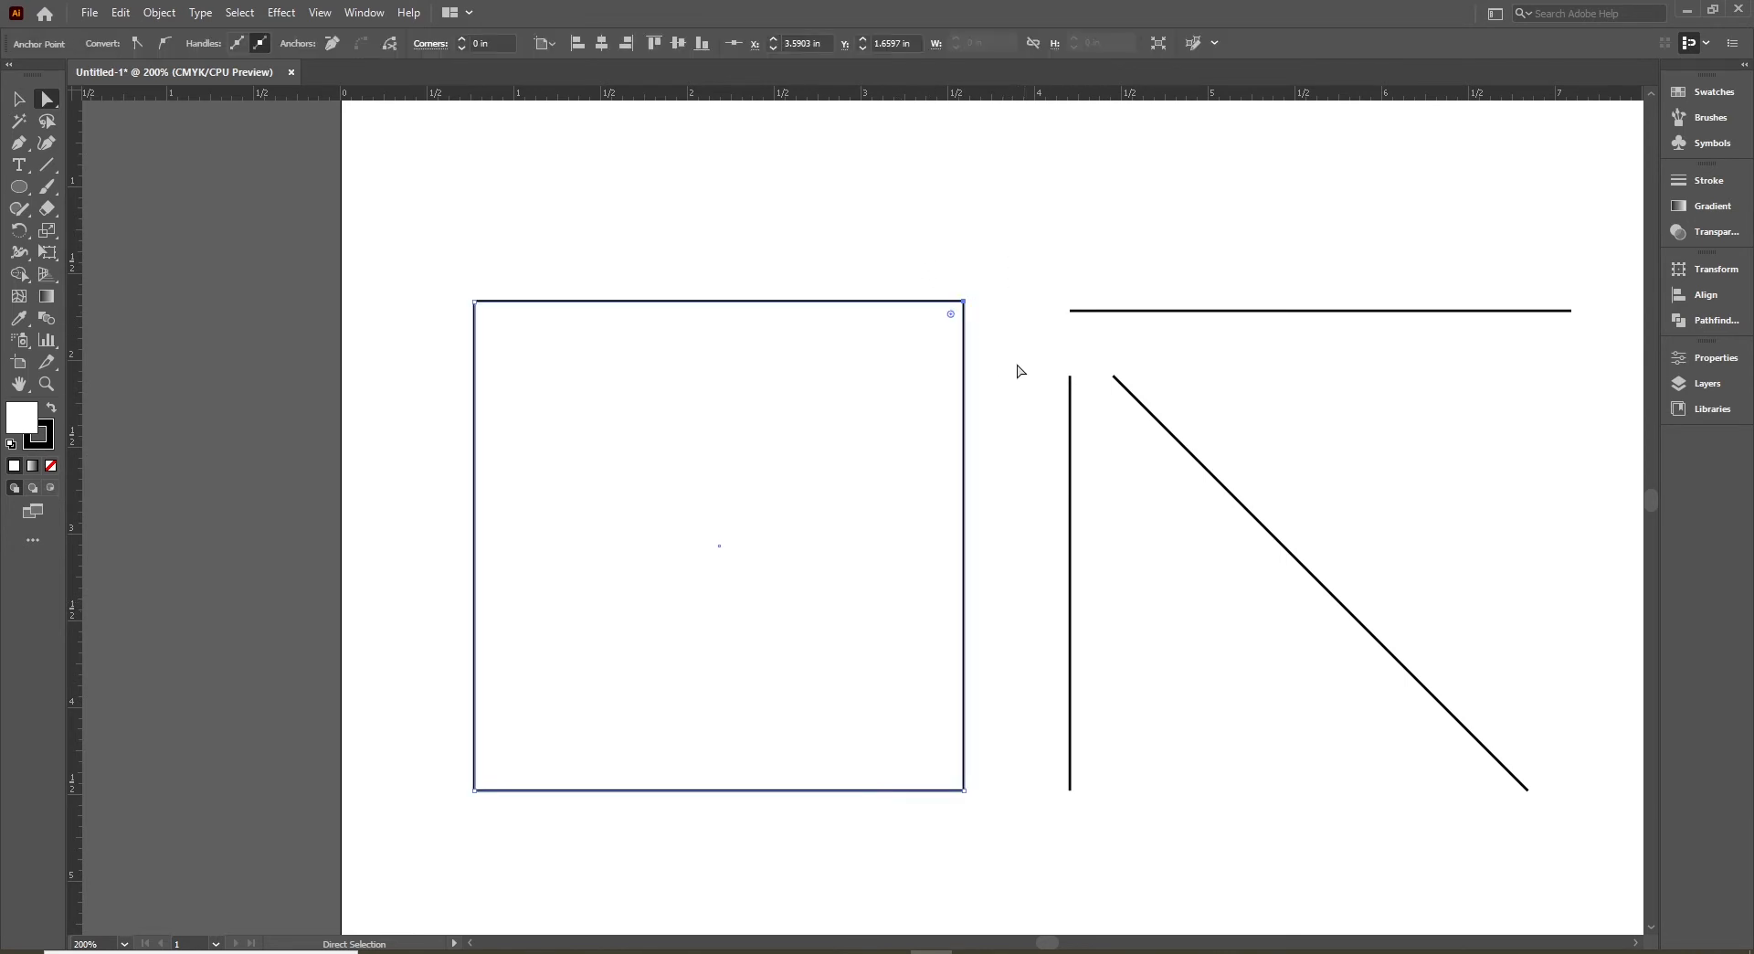
{"action": "left_click", "coordinate": [664, 237]}
{"action": "left_click_drag", "start_coordinate": [405, 257], "coordinate": [1010, 344]}
{"action": "left_click", "coordinate": [1003, 371]}
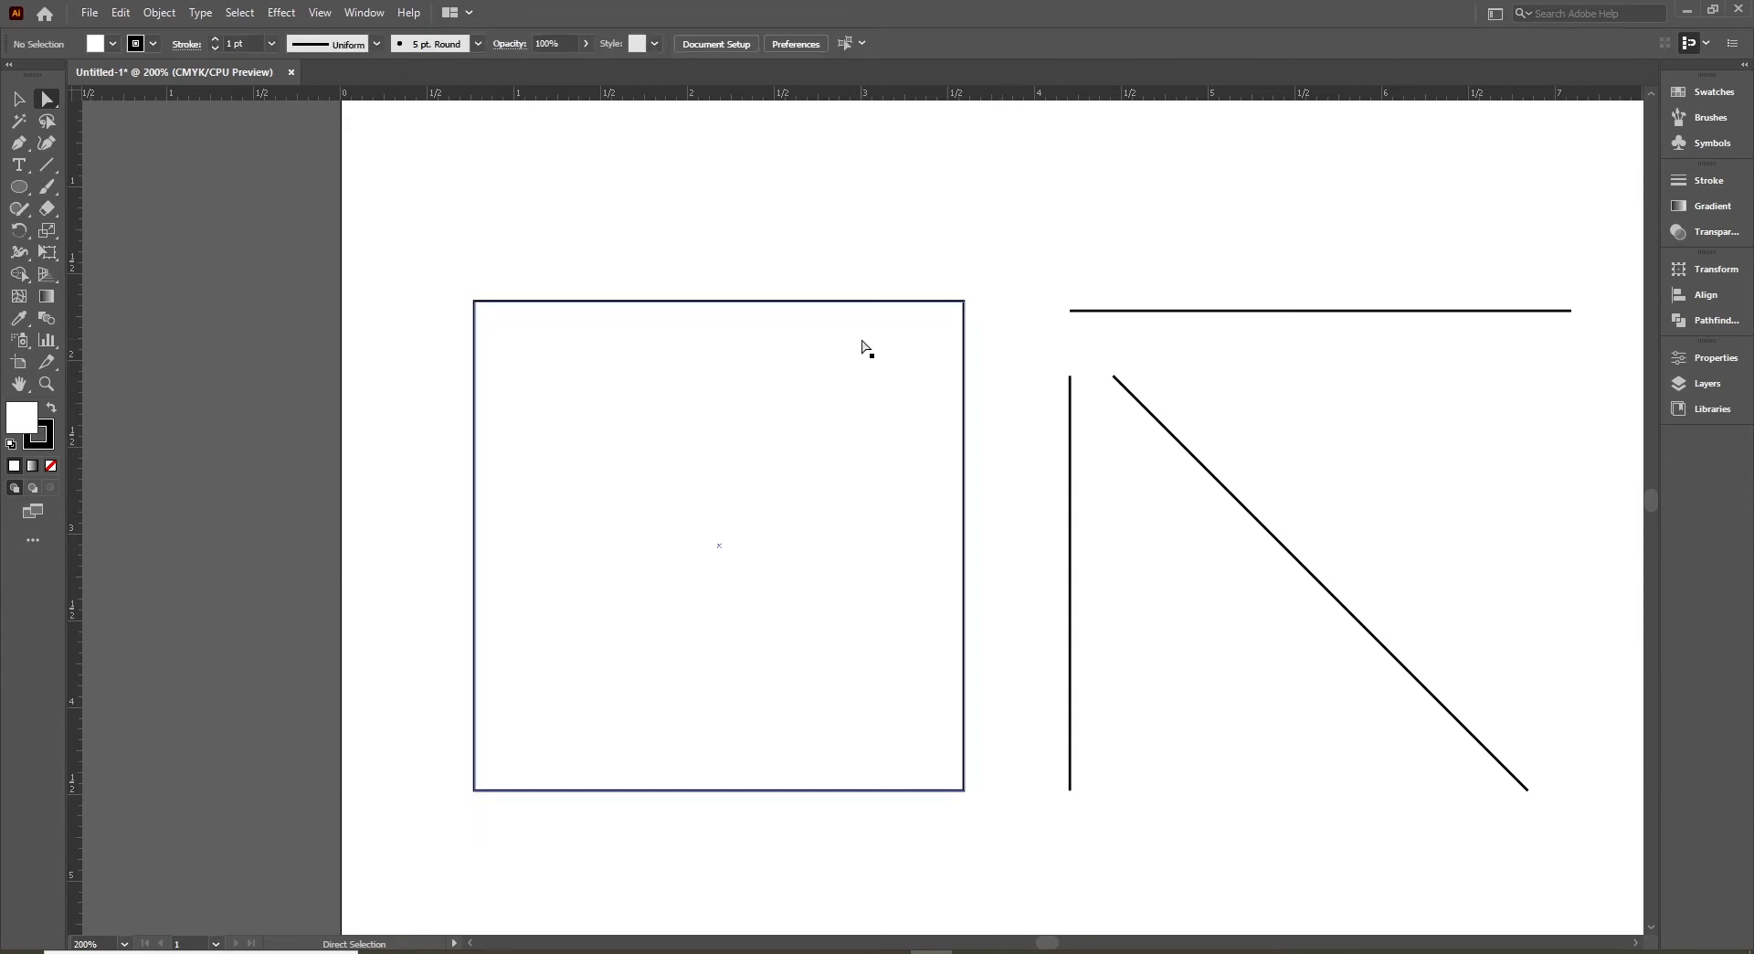
- Round the square's upper-left, upper-right and lower-left corners together to about 0.44 in
{"action": "left_click", "coordinate": [474, 303]}
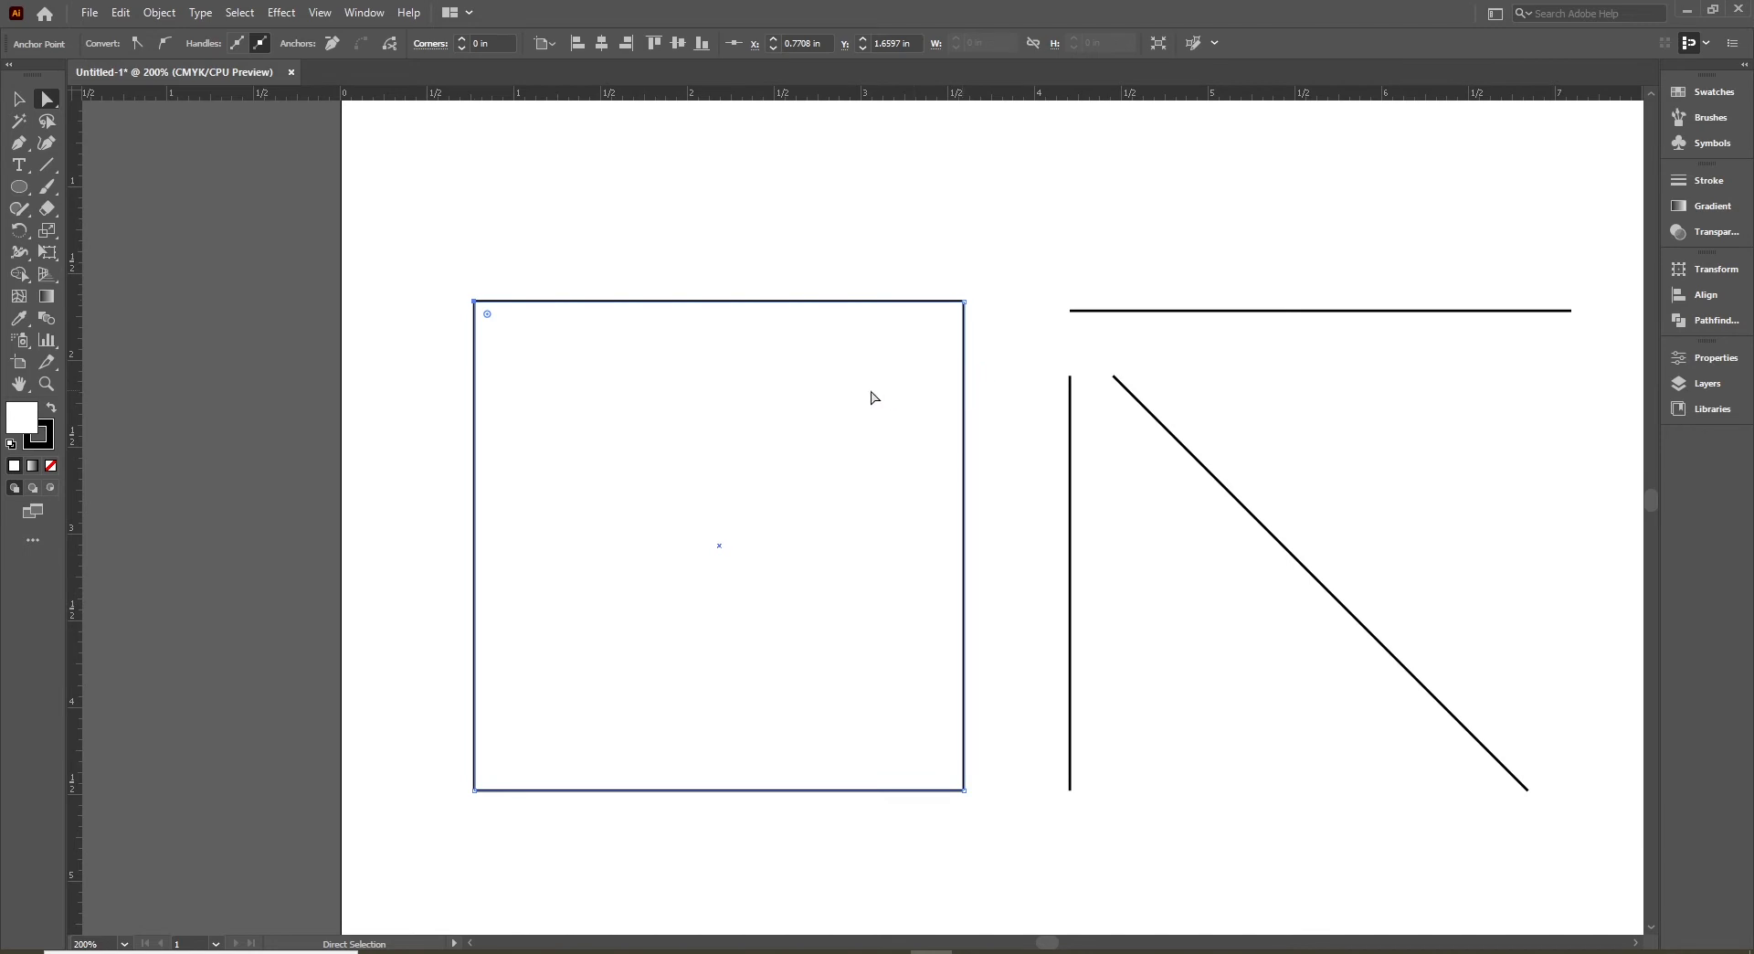
{"action": "left_click", "coordinate": [966, 301], "text": "shift"}
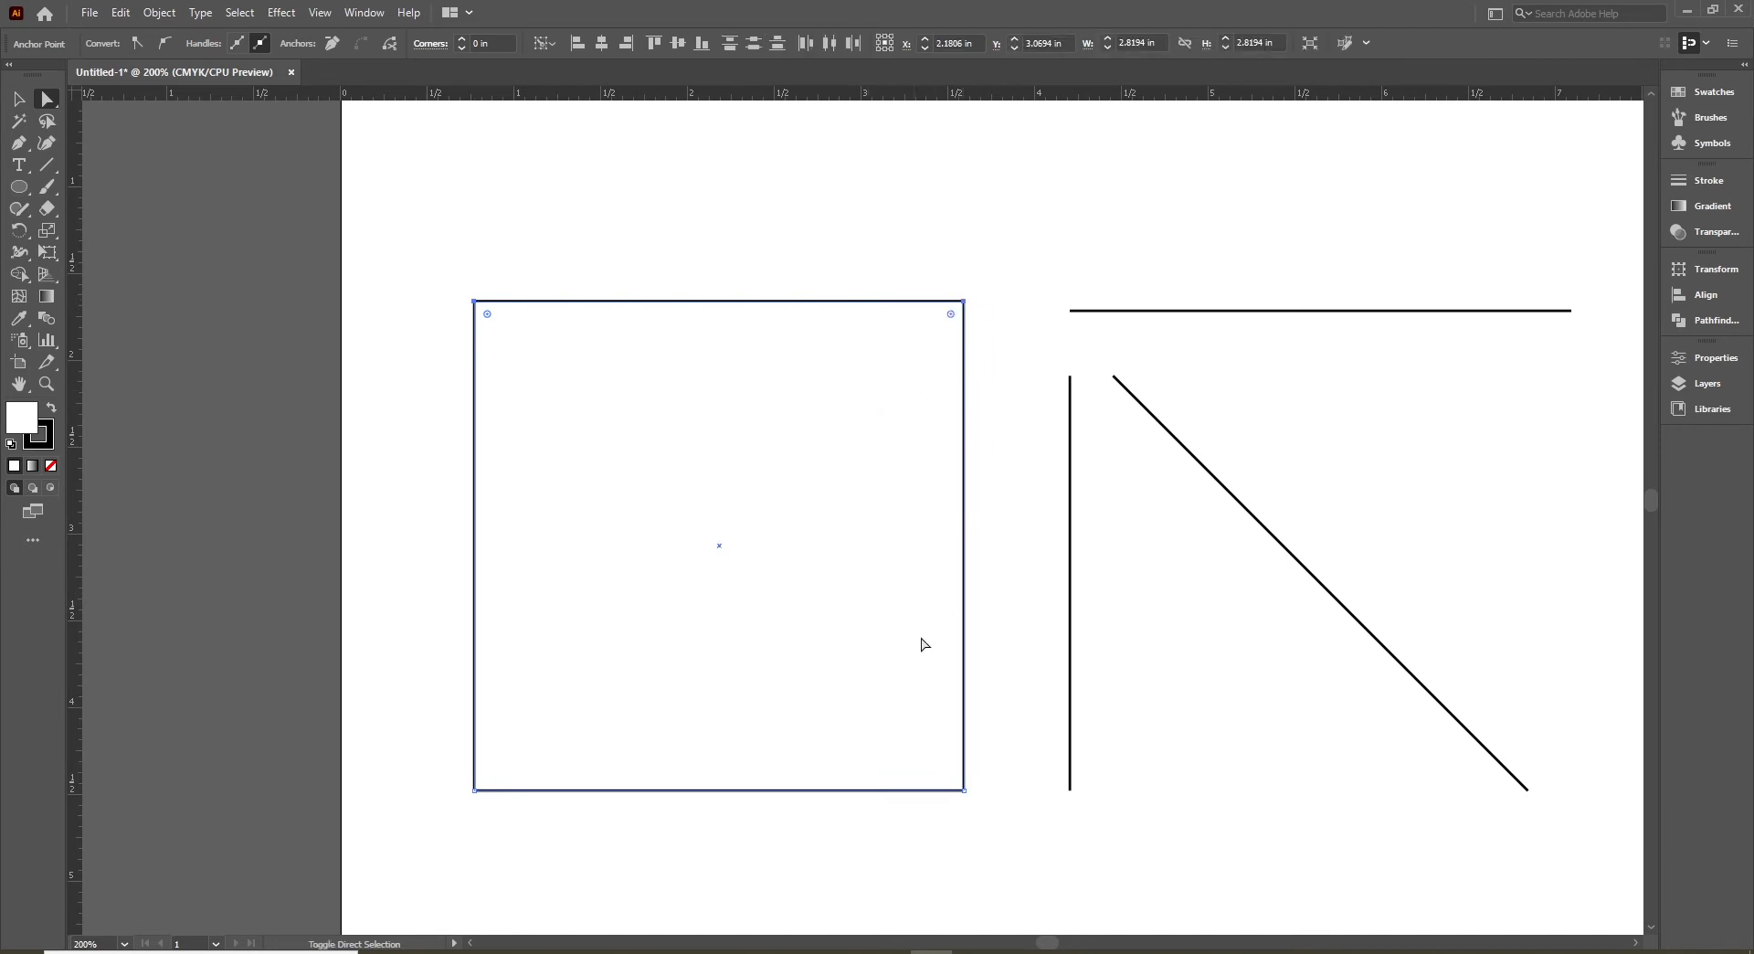
{"action": "left_click", "coordinate": [475, 791], "text": "shift"}
{"action": "left_click_drag", "start_coordinate": [487, 779], "coordinate": [557, 727]}
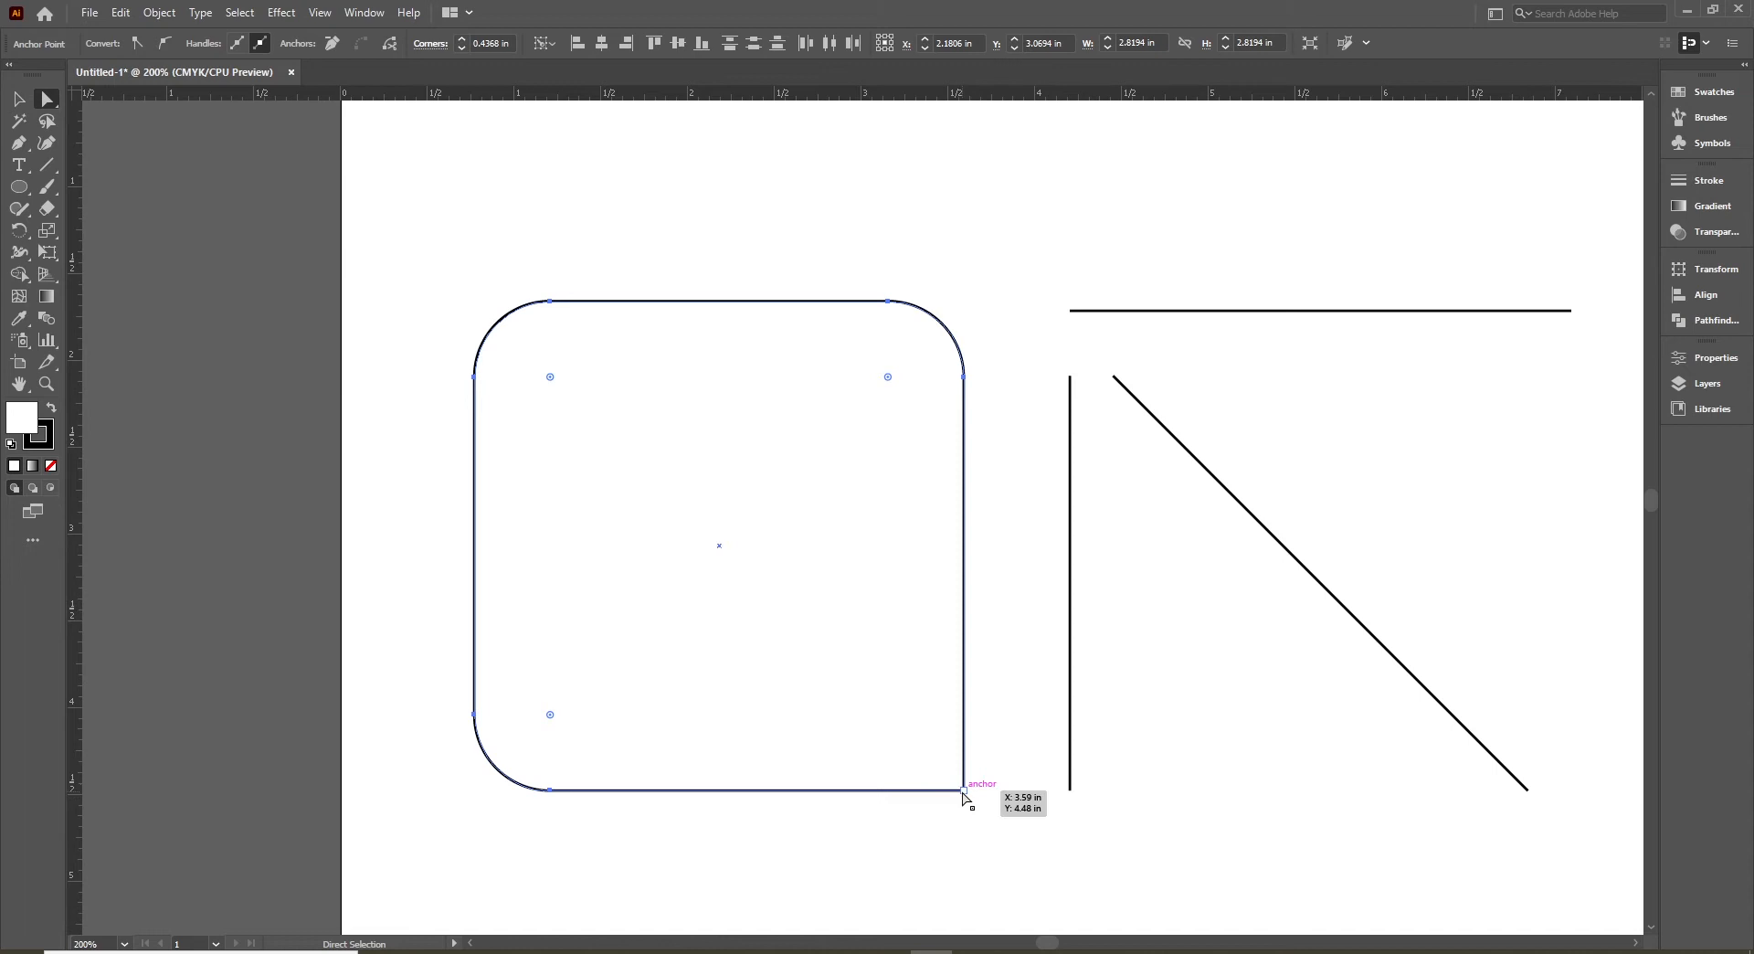
{"action": "left_click", "coordinate": [962, 878]}
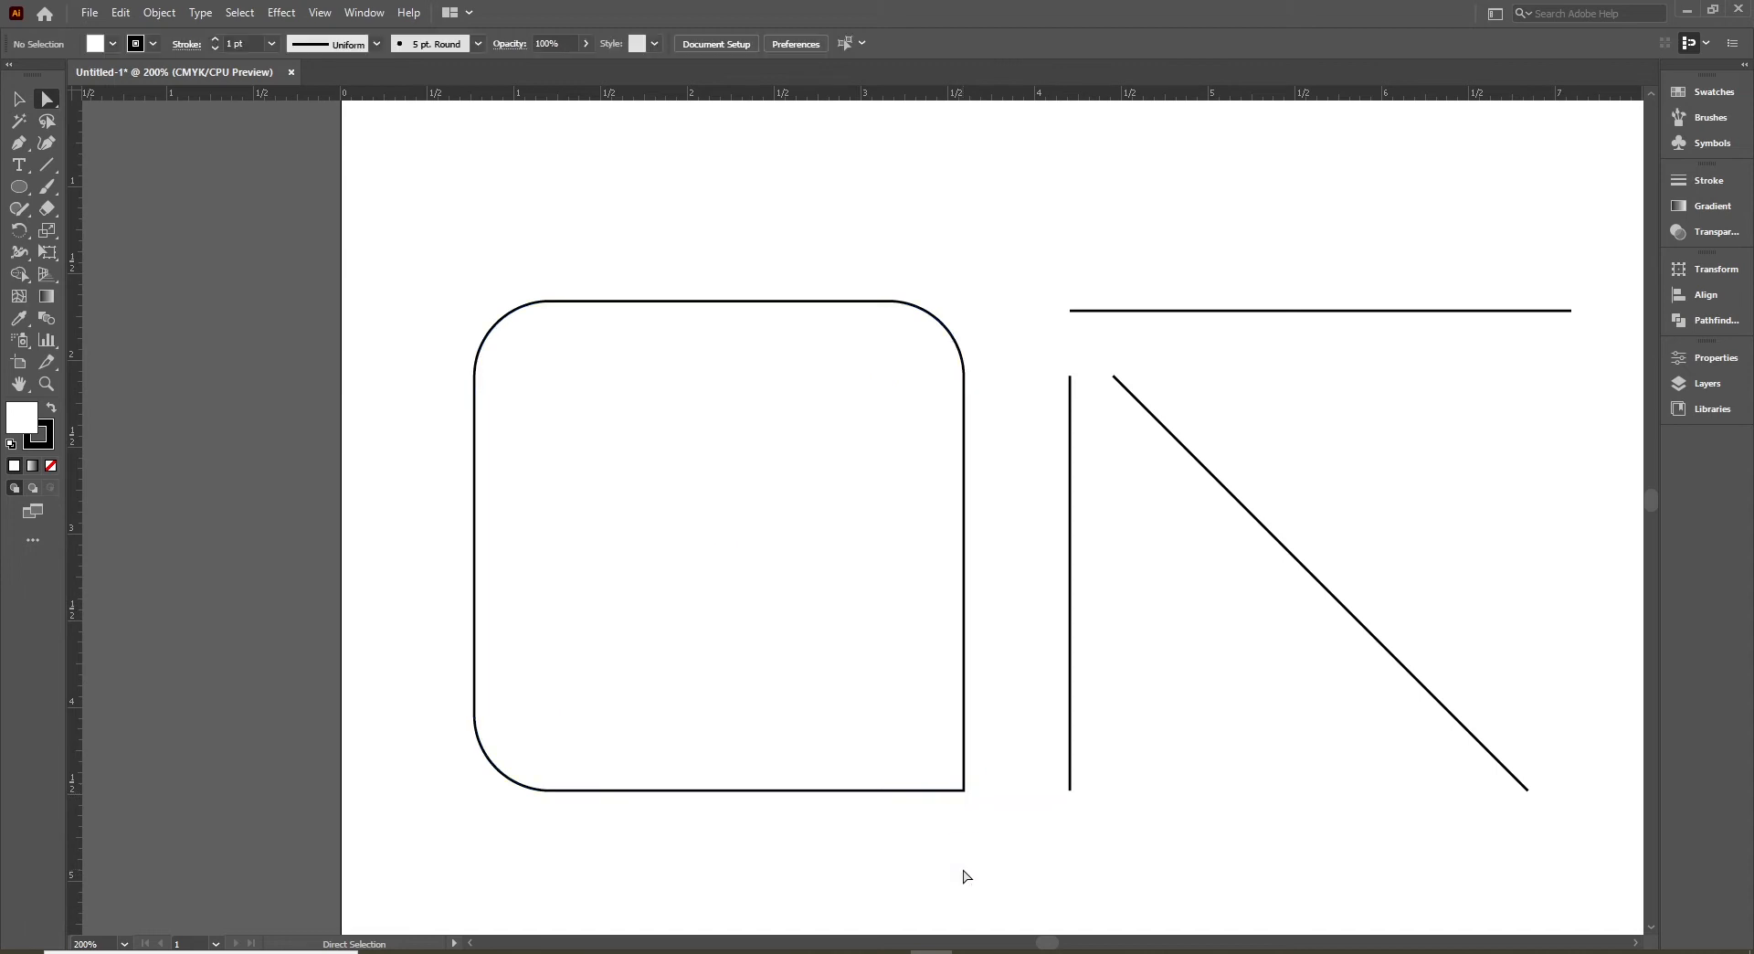
- Round the square's remaining lower-right corner and deselect the shape
{"action": "left_click", "coordinate": [964, 791]}
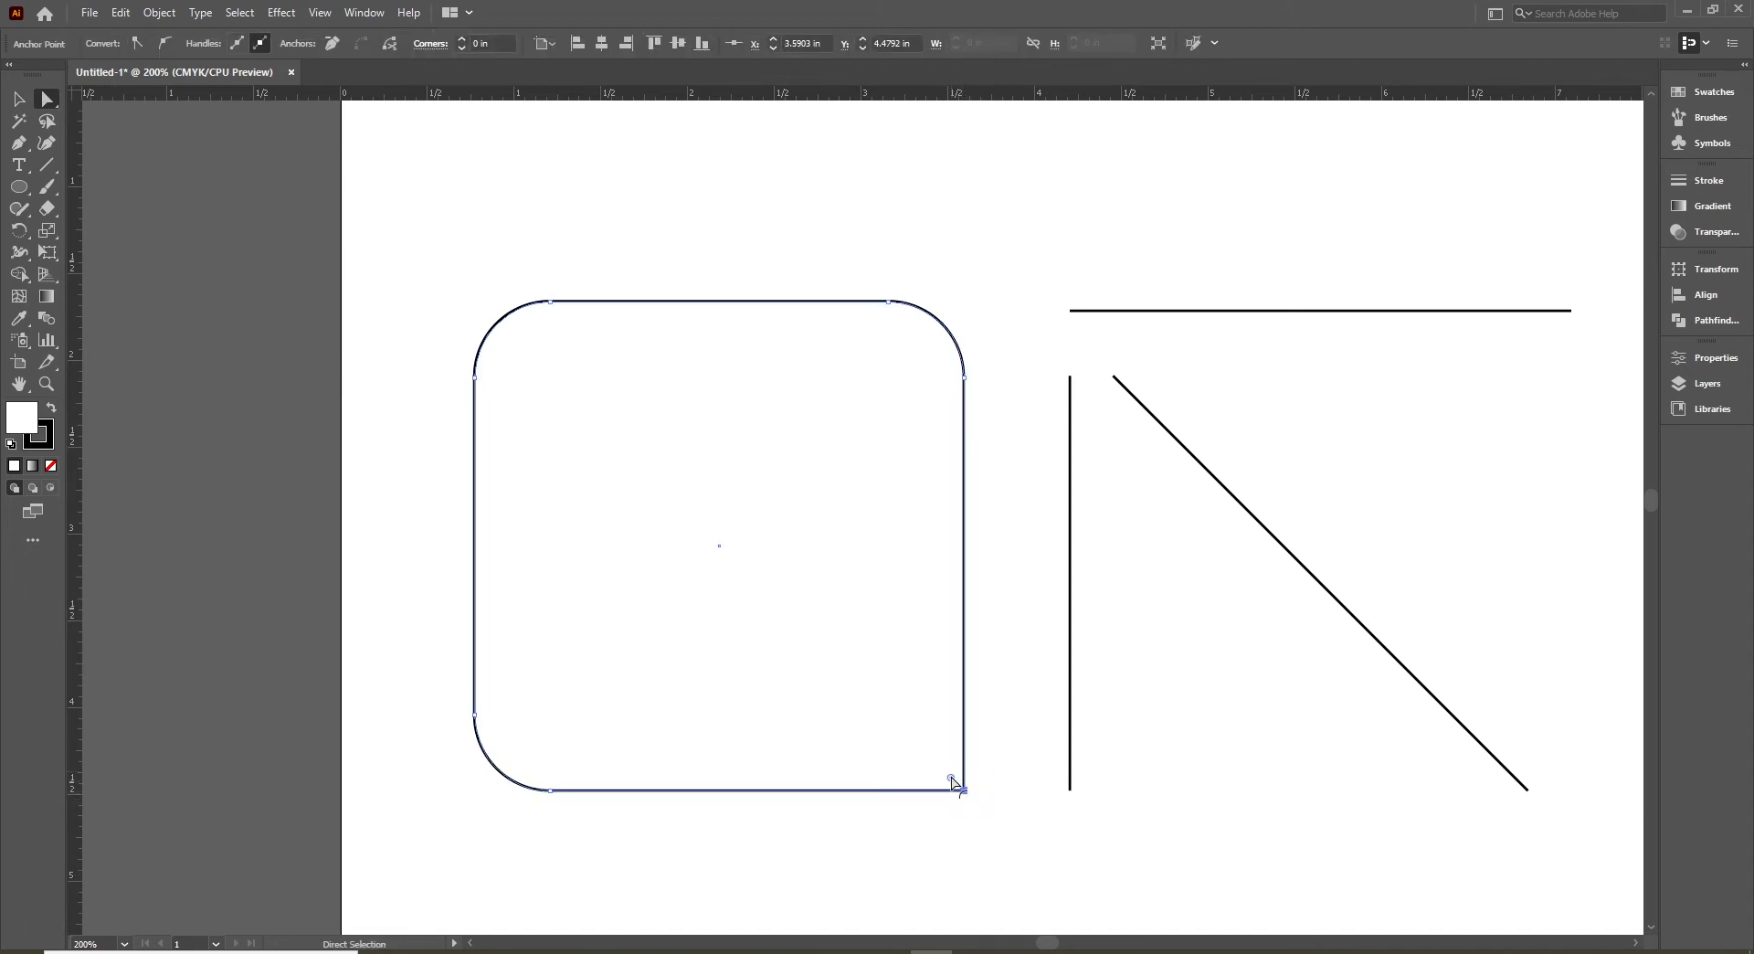
{"action": "left_click_drag", "start_coordinate": [951, 780], "coordinate": [928, 744]}
{"action": "key", "text": "v"}
{"action": "left_click", "coordinate": [967, 834]}
- Undo the square's corner roundings and the drawing of the diagonal line
{"action": "key", "text": "ctrl+z"}
{"action": "key", "text": "ctrl+z"}
{"action": "key", "text": "ctrl+z"}
- Nudge the circle's top anchor point upward to stretch the circle into an egg shape
{"action": "key", "text": "z"}
{"action": "left_click", "coordinate": [909, 560], "text": "alt"}
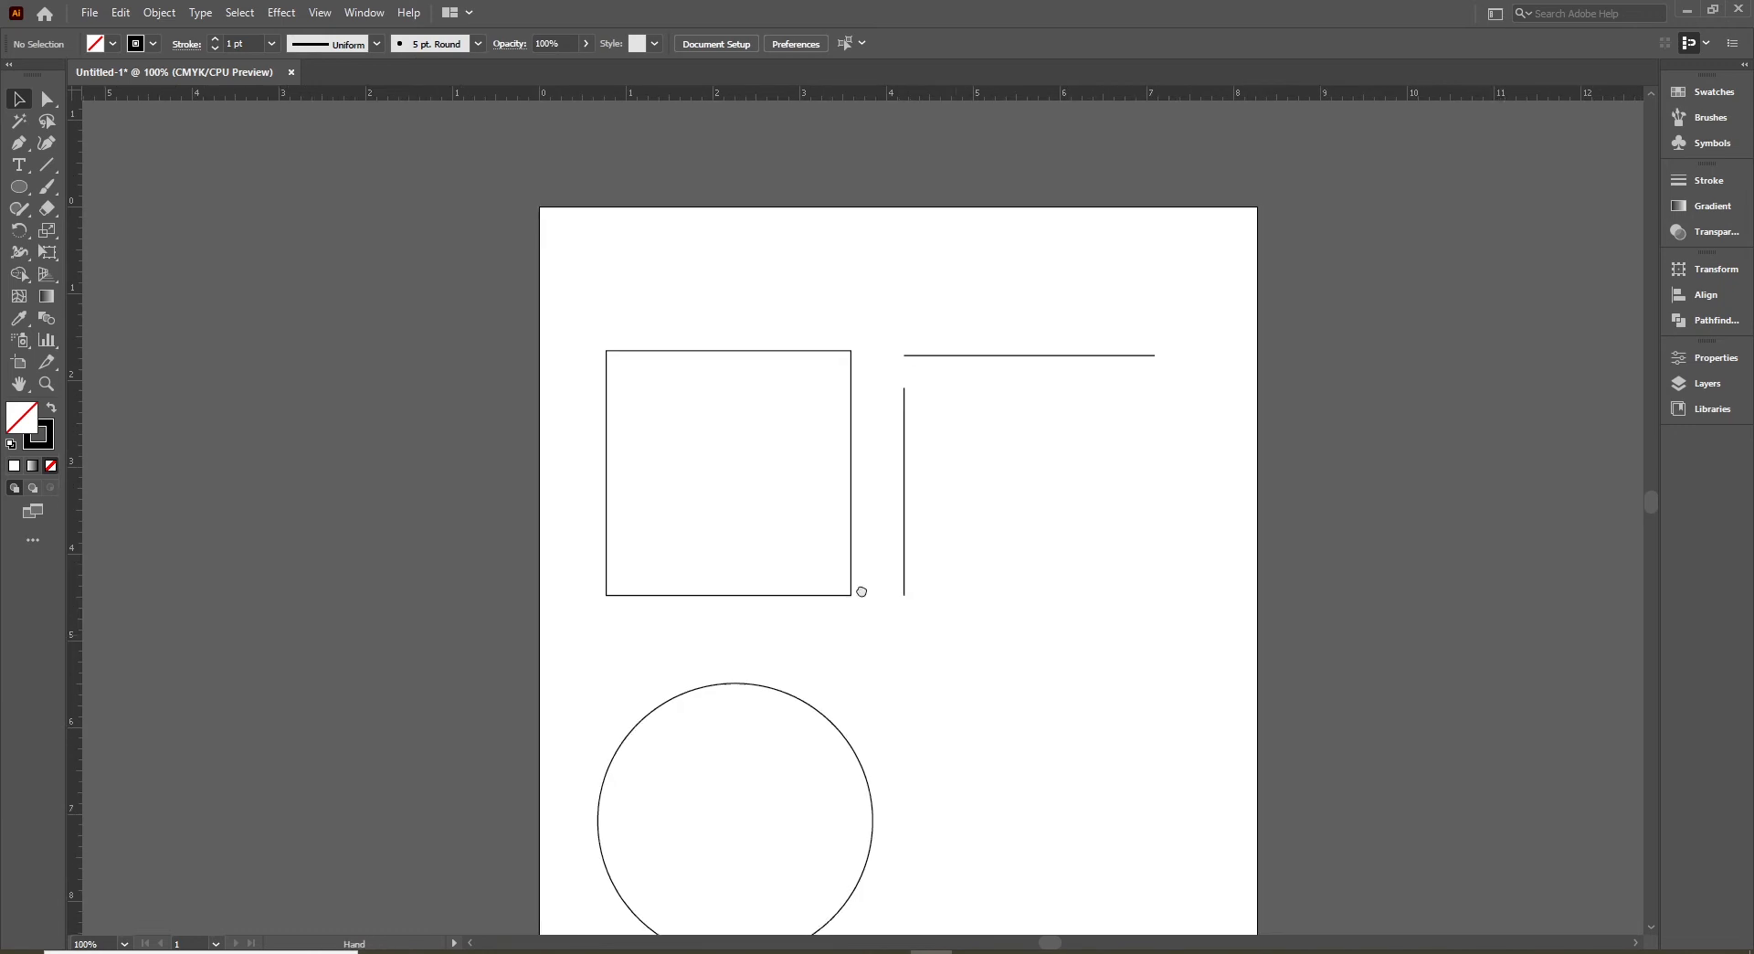
{"action": "left_click", "coordinate": [864, 647], "text": "ctrl+alt"}
{"action": "left_click_drag", "start_coordinate": [864, 622], "coordinate": [842, 634]}
{"action": "left_click", "coordinate": [819, 564], "text": "ctrl"}
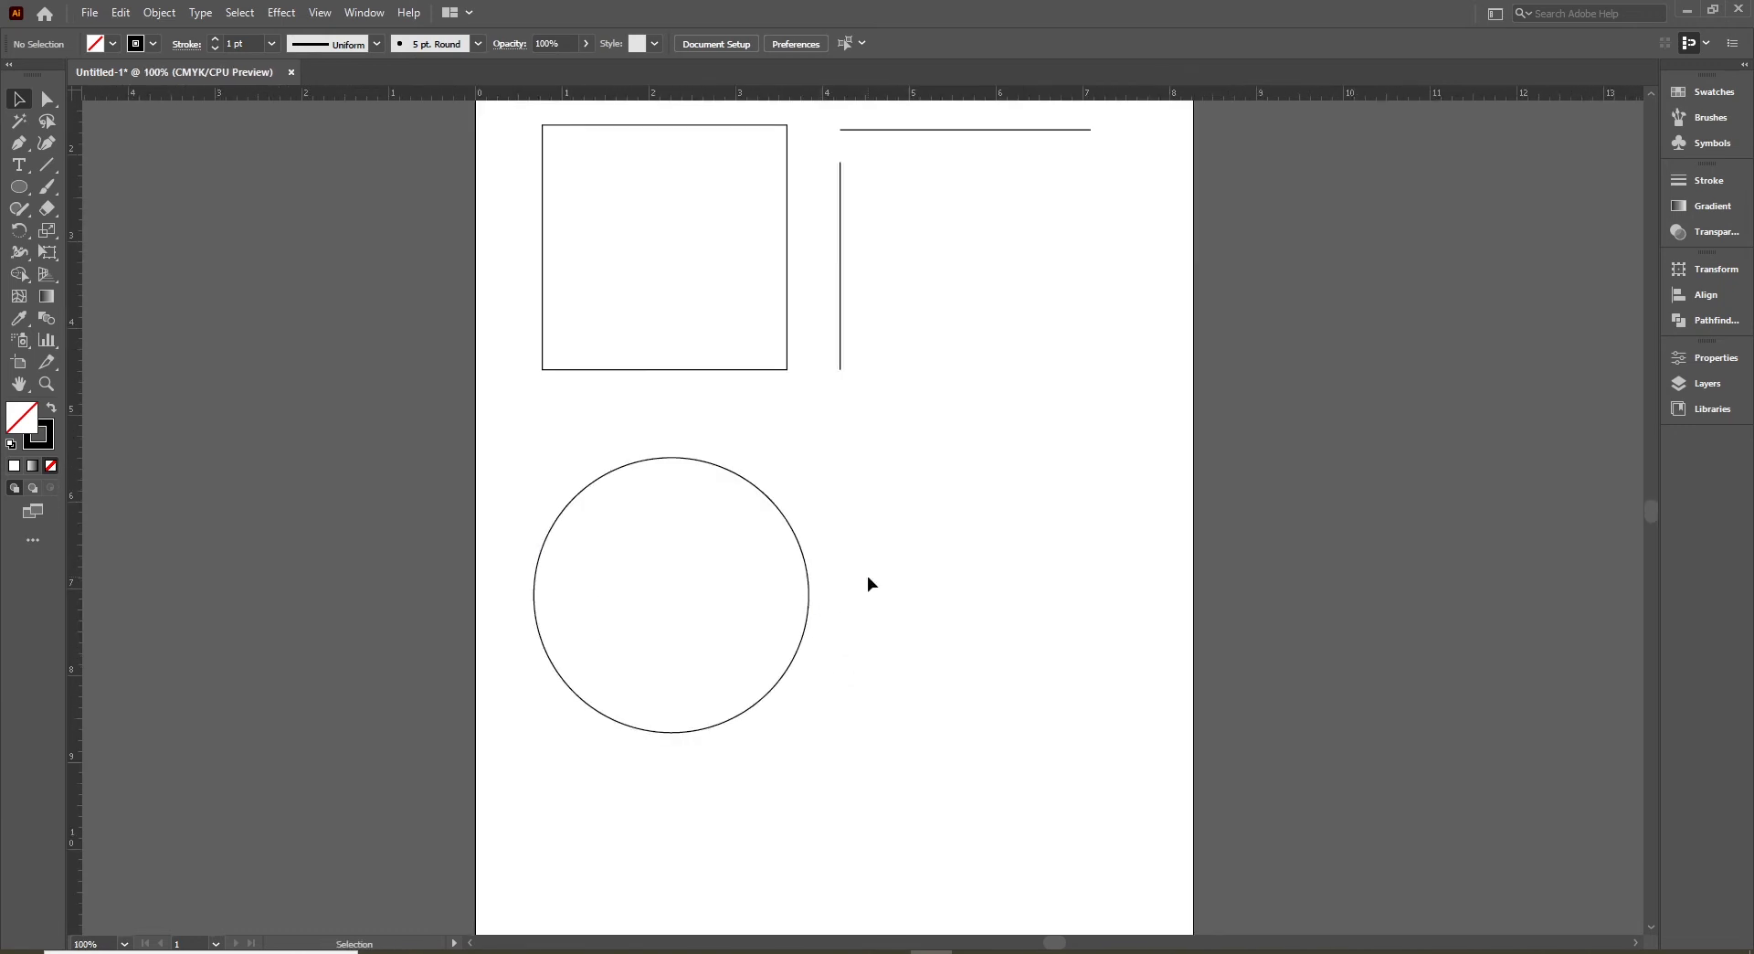
{"action": "key", "text": "ctrl+0"}
{"action": "left_click", "coordinate": [899, 564], "text": "ctrl"}
{"action": "left_click", "coordinate": [877, 564], "text": "ctrl"}
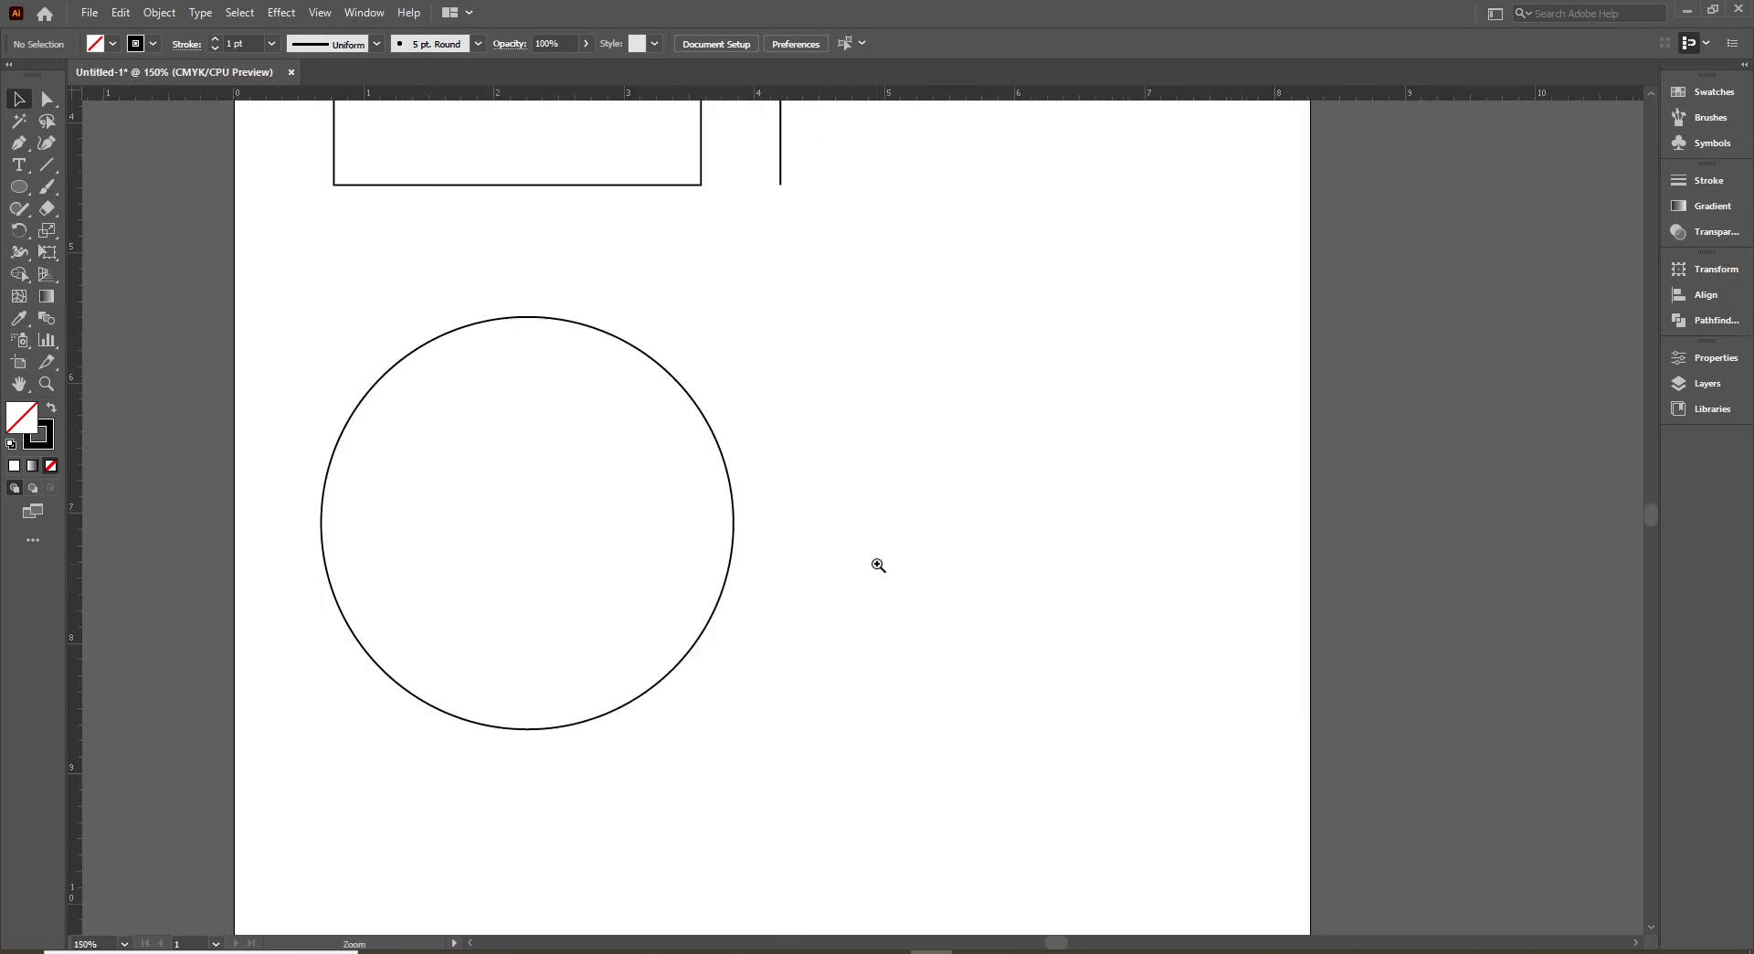
{"action": "left_click", "coordinate": [521, 318]}
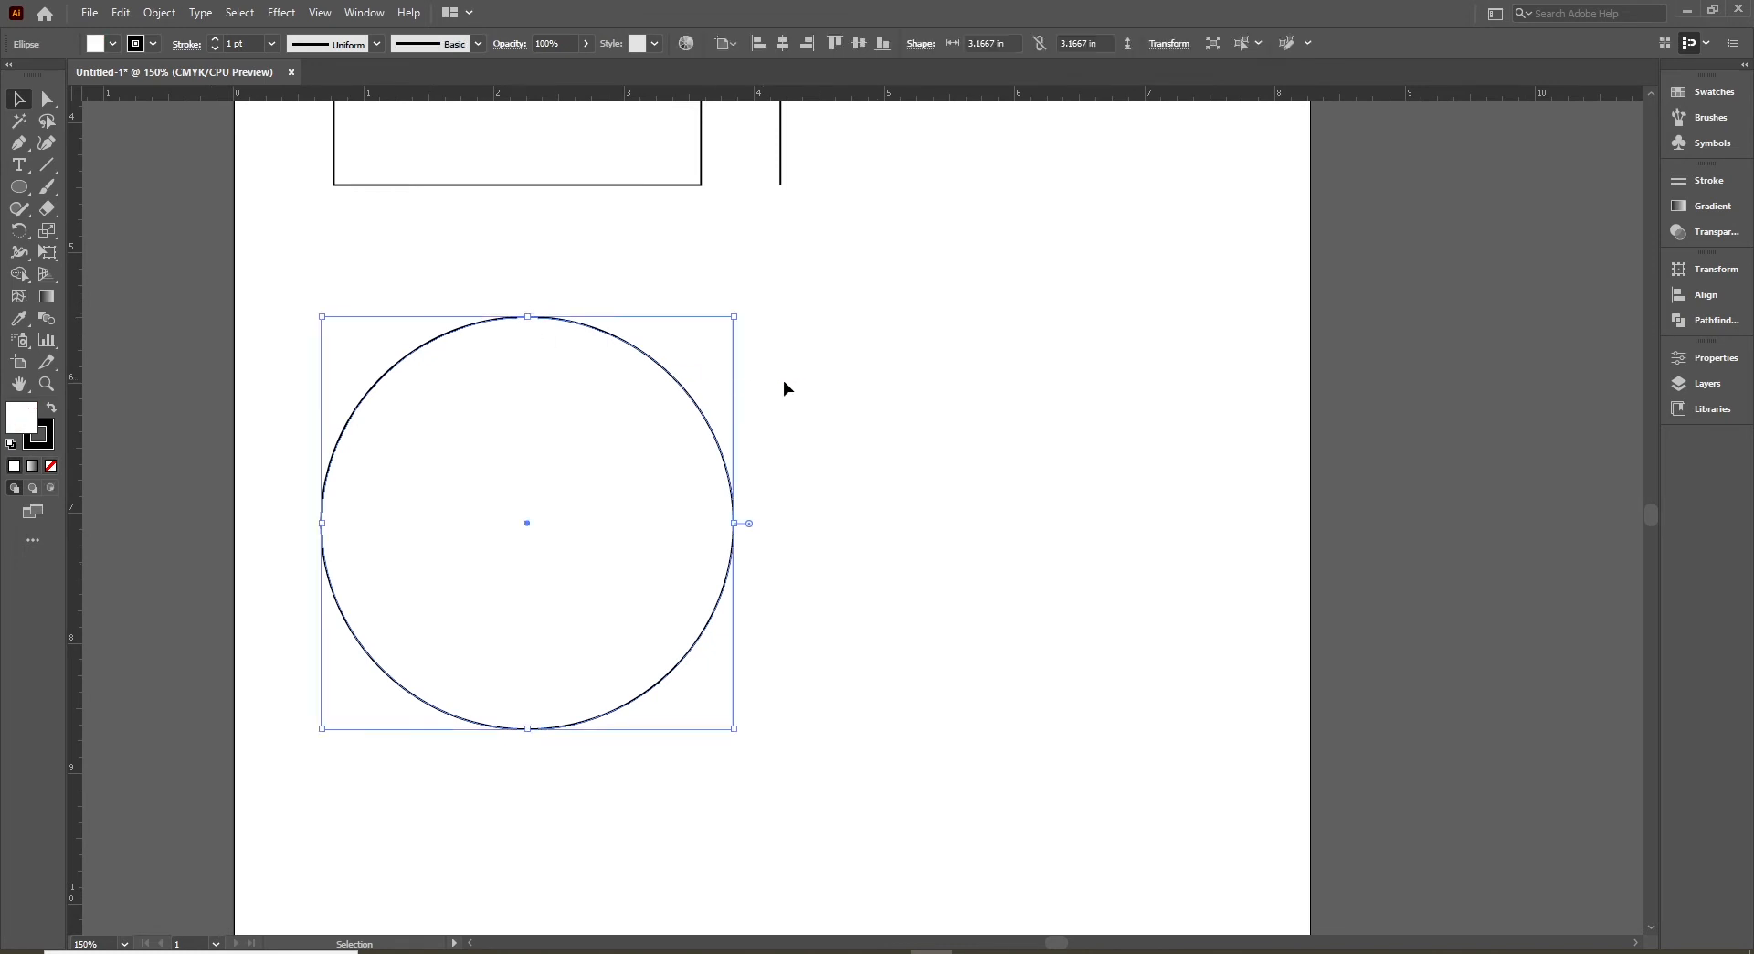
{"action": "left_click", "coordinate": [46, 100]}
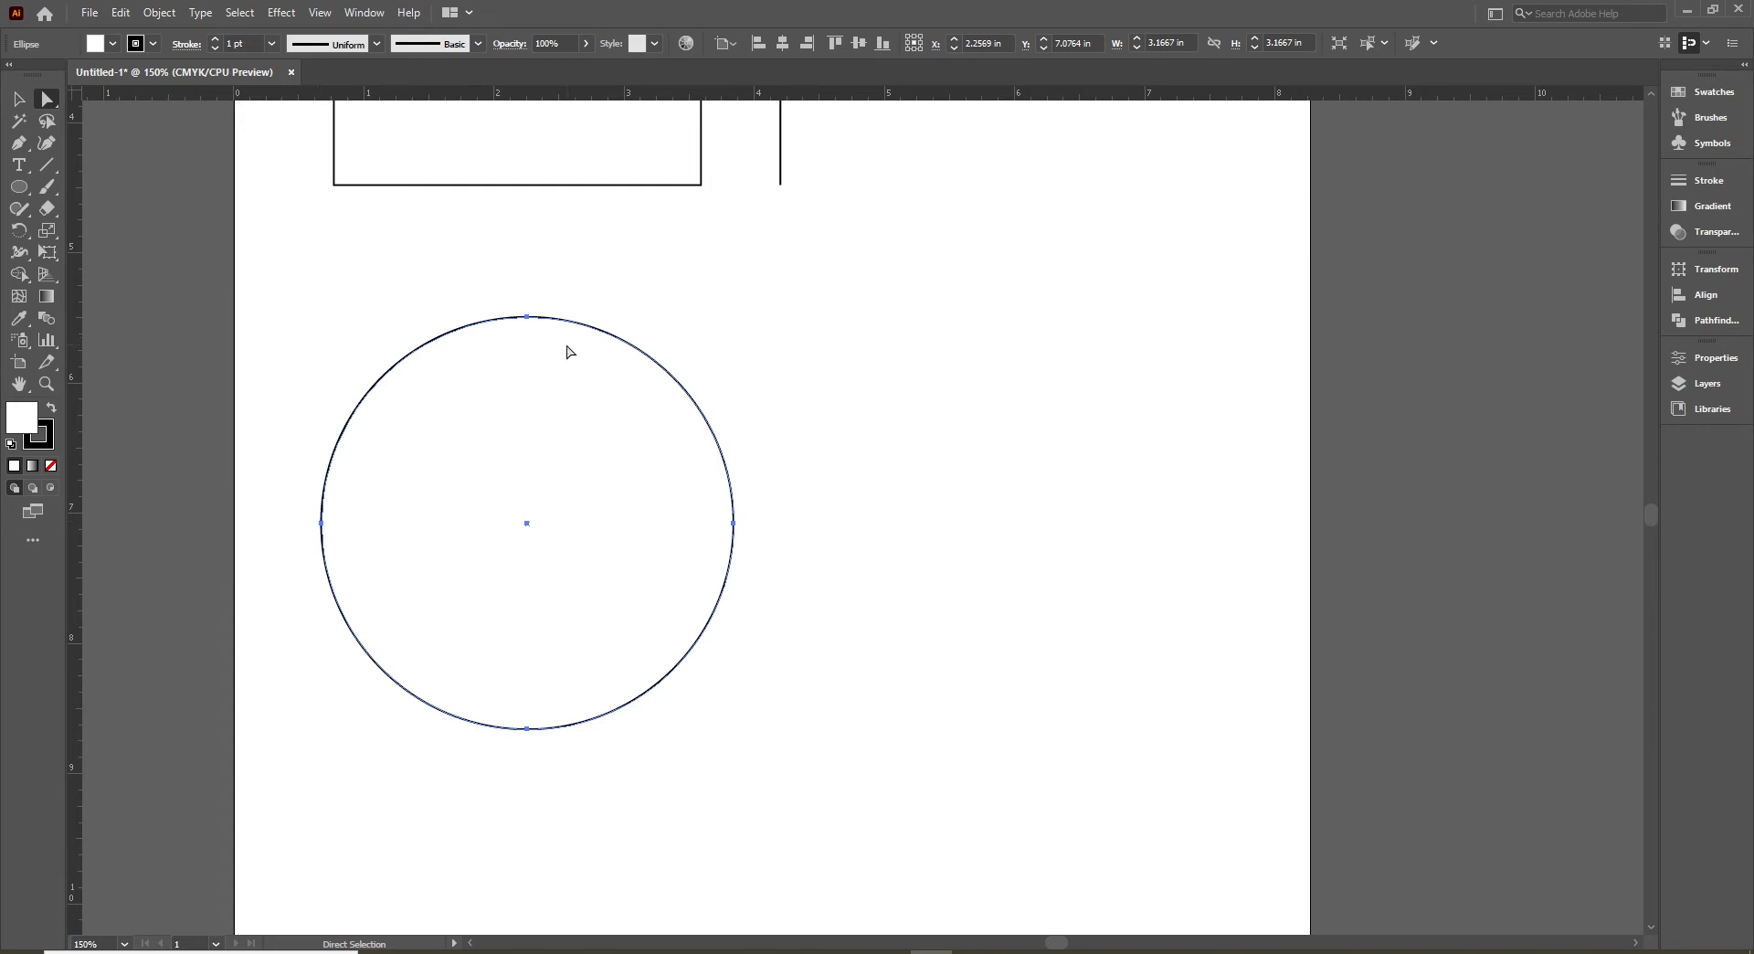
{"action": "left_click", "coordinate": [528, 317]}
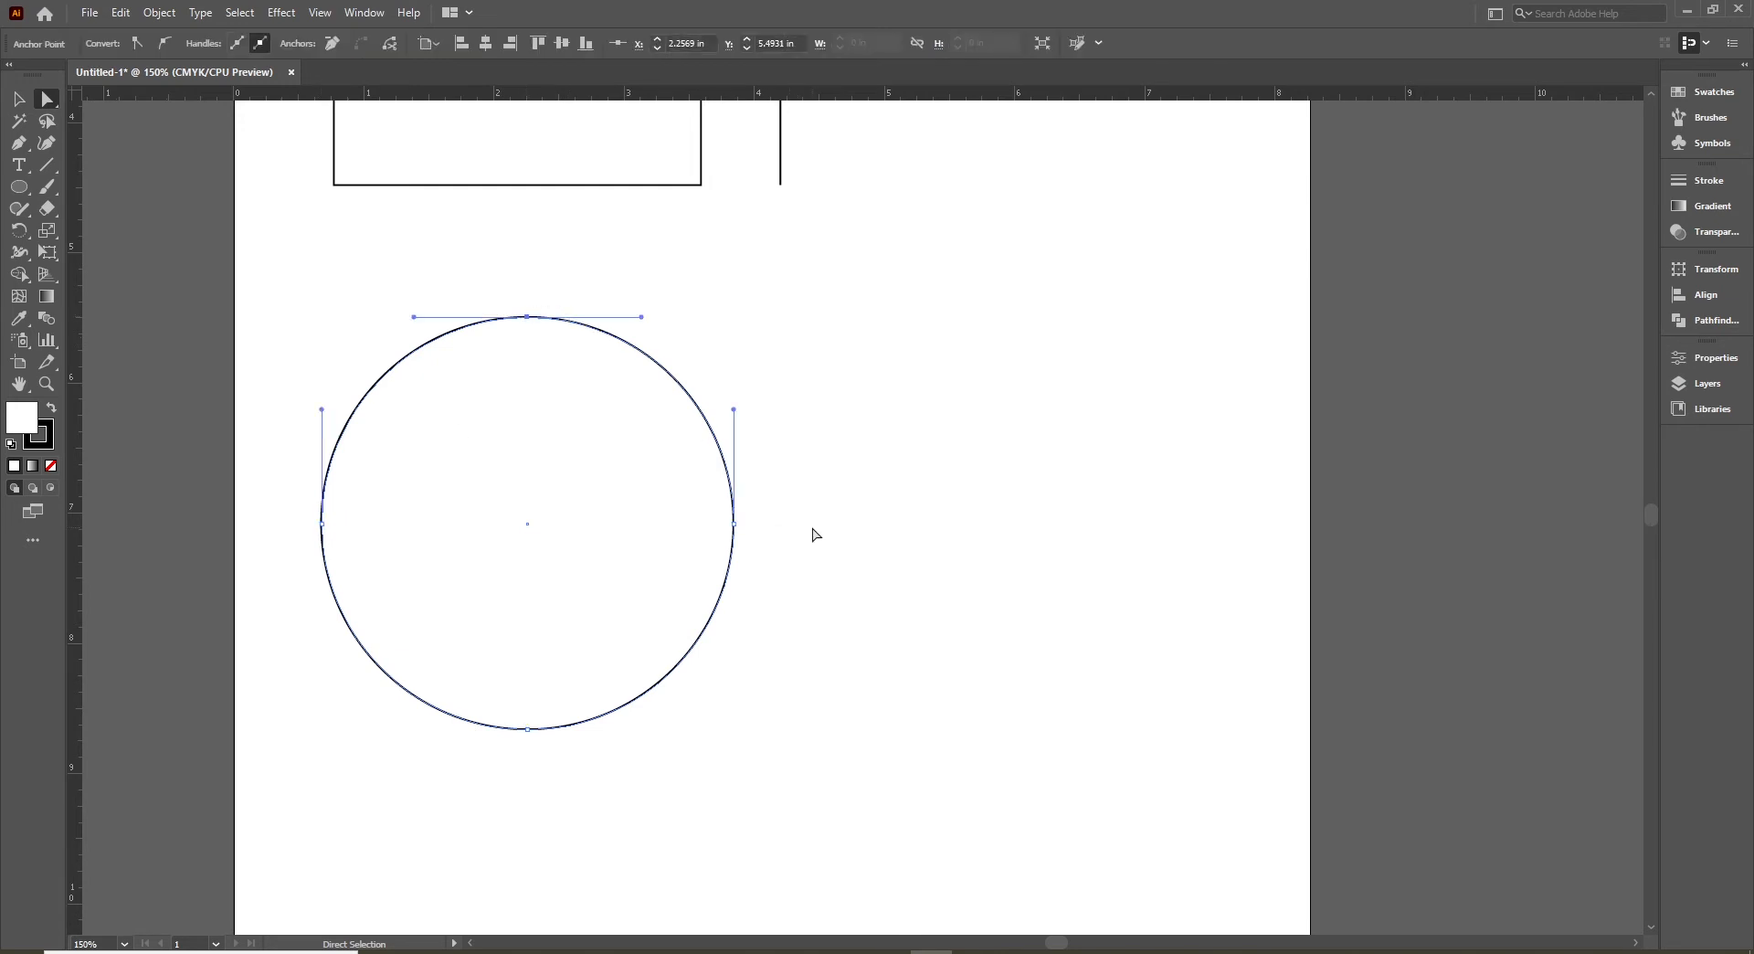
{"action": "key", "text": "Up"}
{"action": "key", "text": "Up"}
{"action": "key", "text": "Up"}
{"action": "key", "text": "Up"}
{"action": "key", "text": "Up"}
{"action": "key", "text": "Up"}
{"action": "key", "text": "Up"}
{"action": "key", "text": "Up"}
{"action": "key", "text": "Up"}
{"action": "key", "text": "Up"}
{"action": "key", "text": "Up"}
{"action": "key", "text": "Up"}
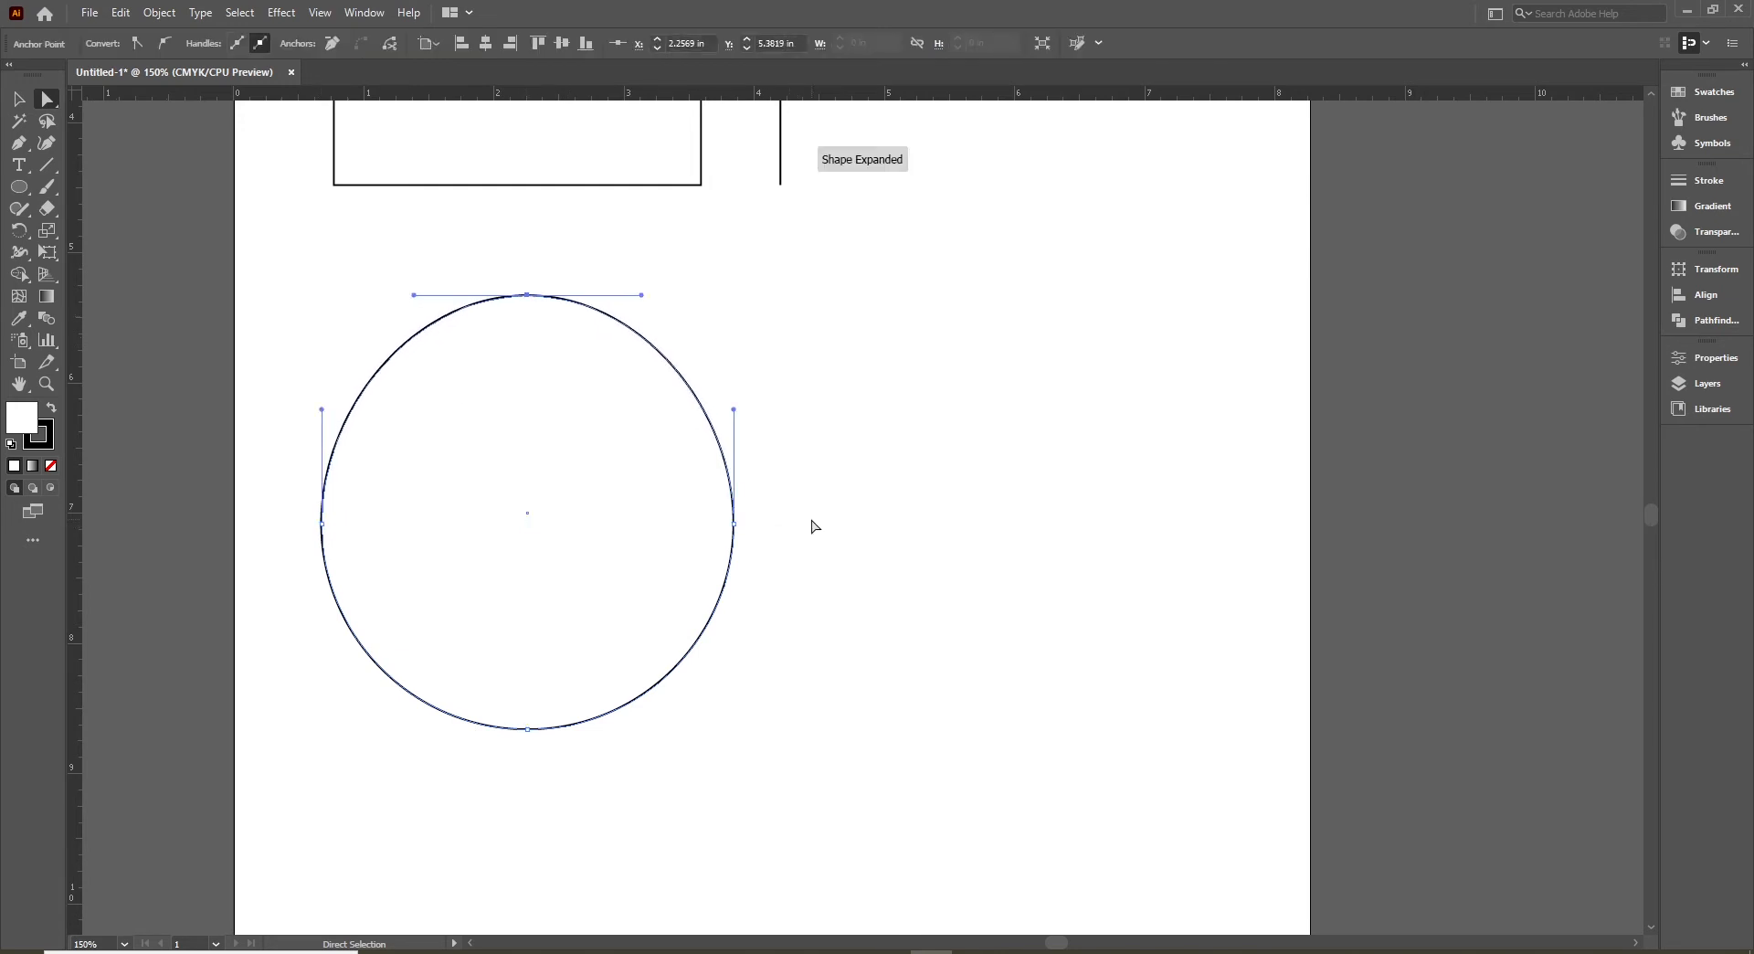
{"action": "key", "text": "Up"}
{"action": "key", "text": "Up"}
{"action": "key", "text": "Up"}
{"action": "key", "text": "Up"}
{"action": "key", "text": "Up"}
{"action": "key", "text": "Up"}
{"action": "key", "text": "Up"}
{"action": "key", "text": "Up"}
{"action": "key", "text": "Up"}
{"action": "key", "text": "Up"}
{"action": "key", "text": "Up"}
{"action": "key", "text": "Up"}
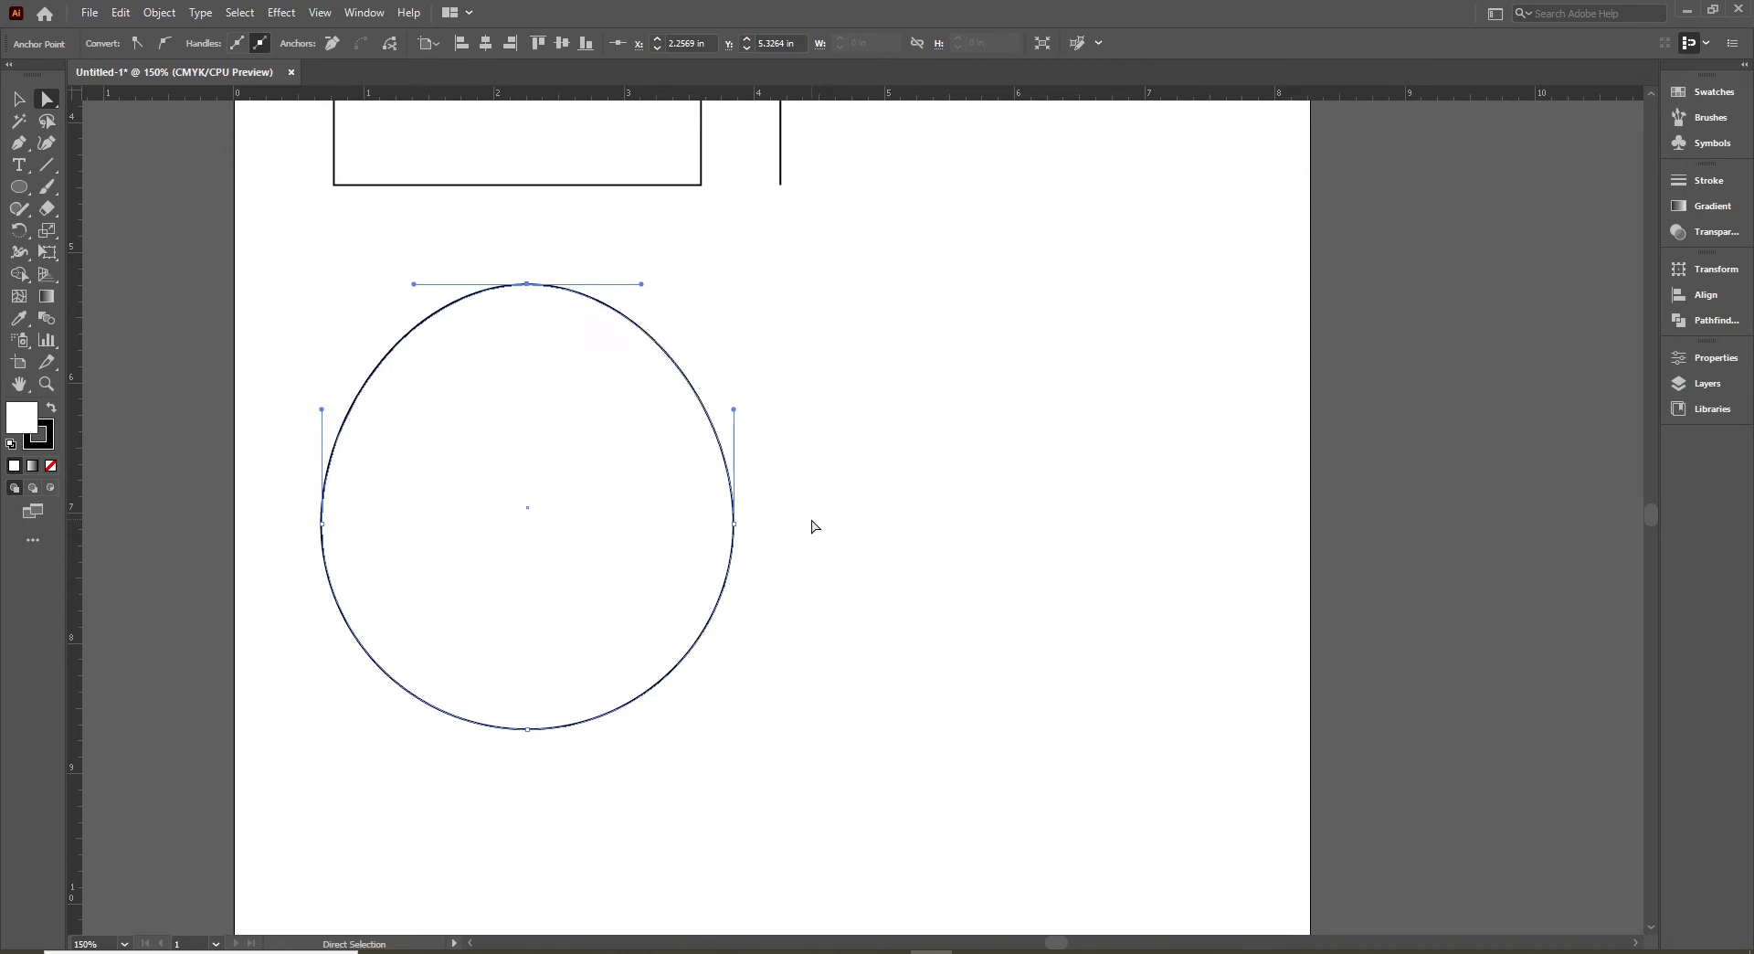
- Nudge the circle's right anchor point outward to about X 4.12 in
{"action": "left_click", "coordinate": [733, 525]}
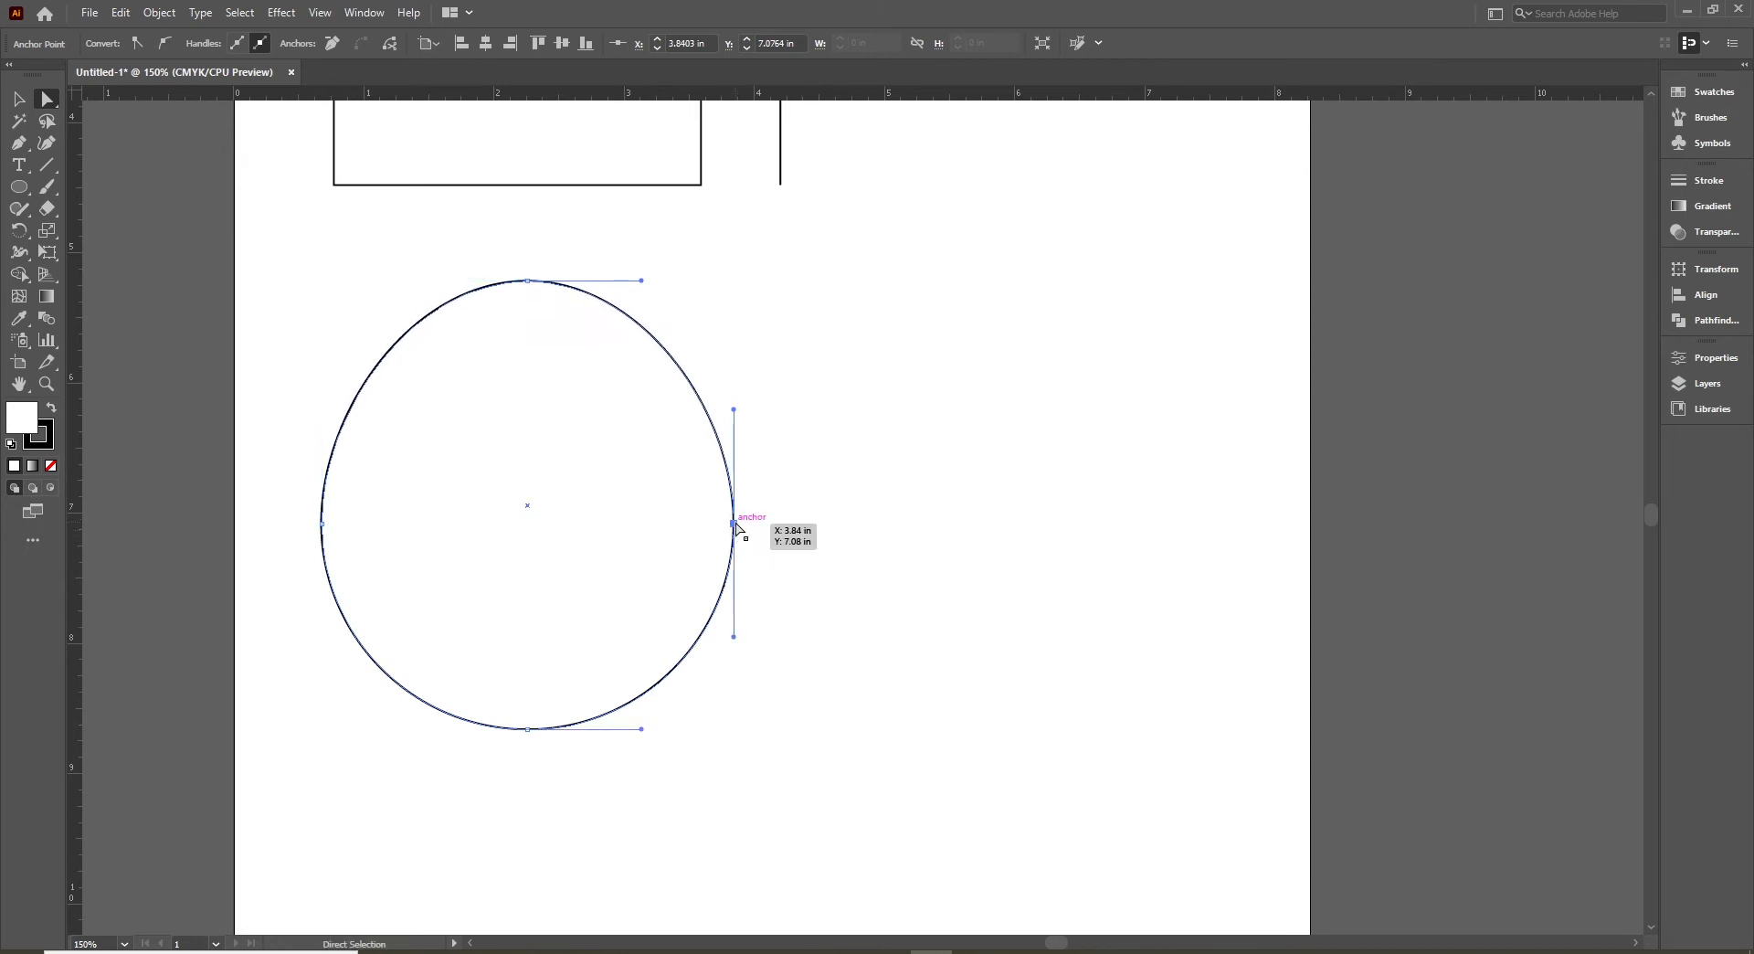
{"action": "key", "text": "Right"}
{"action": "key", "text": "Right"}
{"action": "key", "text": "Right"}
{"action": "key", "text": "Right"}
{"action": "key", "text": "Right"}
{"action": "key", "text": "Right"}
{"action": "key", "text": "Right"}
{"action": "key", "text": "Right"}
{"action": "key", "text": "Right"}
{"action": "key", "text": "Right"}
{"action": "key", "text": "Right"}
{"action": "key", "text": "Right"}
{"action": "key", "text": "Right"}
{"action": "key", "text": "Right"}
{"action": "key", "text": "Right"}
{"action": "key", "text": "Right"}
{"action": "key", "text": "Right"}
{"action": "key", "text": "Right"}
{"action": "key", "text": "Right"}
{"action": "key", "text": "Right"}
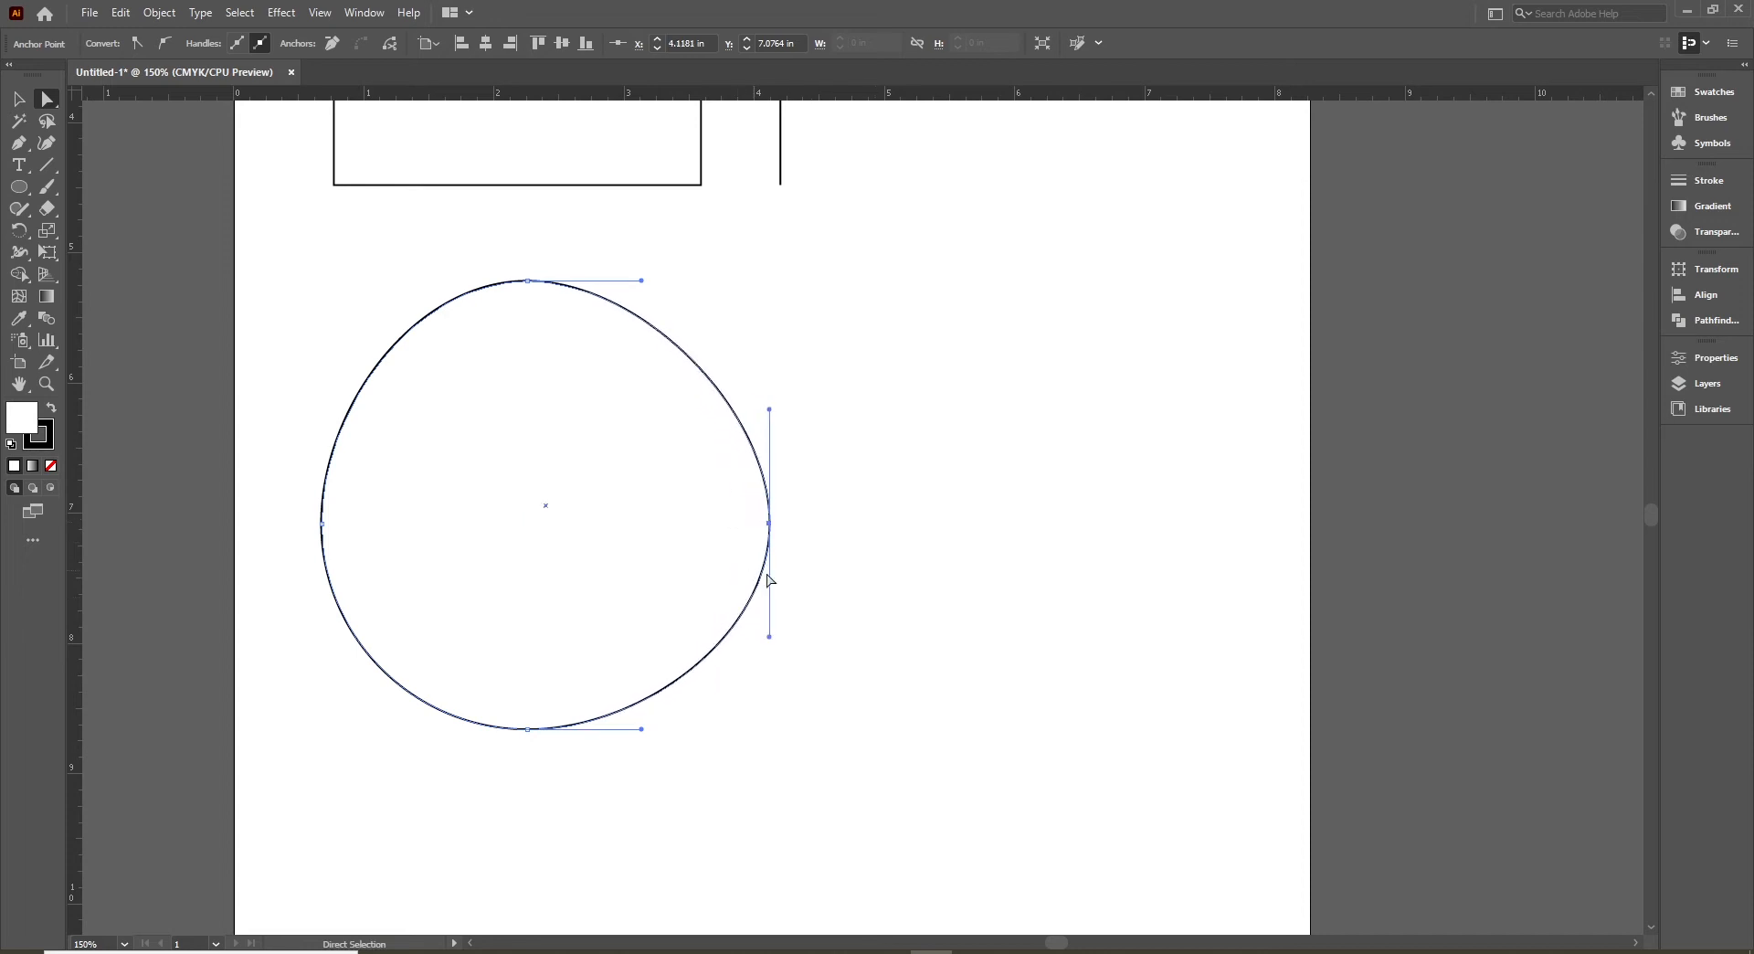
- Undo the nudges of the right and top anchor points to restore the original circle
{"action": "key", "text": "ctrl+z"}
{"action": "key", "text": "ctrl+z"}
{"action": "key", "text": "ctrl+z"}
{"action": "key", "text": "ctrl+z"}
{"action": "key", "text": "ctrl+z"}
{"action": "key", "text": "ctrl+z"}
{"action": "key", "text": "ctrl+z"}
{"action": "key", "text": "ctrl+z"}
{"action": "key", "text": "ctrl+z"}
{"action": "key", "text": "ctrl+z"}
{"action": "key", "text": "ctrl+z"}
{"action": "key", "text": "ctrl+z"}
{"action": "key", "text": "ctrl+z"}
{"action": "key", "text": "ctrl+z"}
{"action": "key", "text": "ctrl+z"}
{"action": "key", "text": "ctrl+z"}
{"action": "key", "text": "ctrl+z"}
{"action": "key", "text": "ctrl+z"}
{"action": "key", "text": "ctrl+z"}
{"action": "key", "text": "ctrl+z"}
{"action": "key", "text": "ctrl+z"}
{"action": "key", "text": "ctrl+z"}
{"action": "key", "text": "ctrl+z"}
{"action": "key", "text": "ctrl+z"}
{"action": "key", "text": "ctrl+z"}
{"action": "key", "text": "ctrl+z"}
{"action": "key", "text": "ctrl+z"}
{"action": "key", "text": "ctrl+z"}
{"action": "key", "text": "ctrl+z"}
{"action": "key", "text": "ctrl+z"}
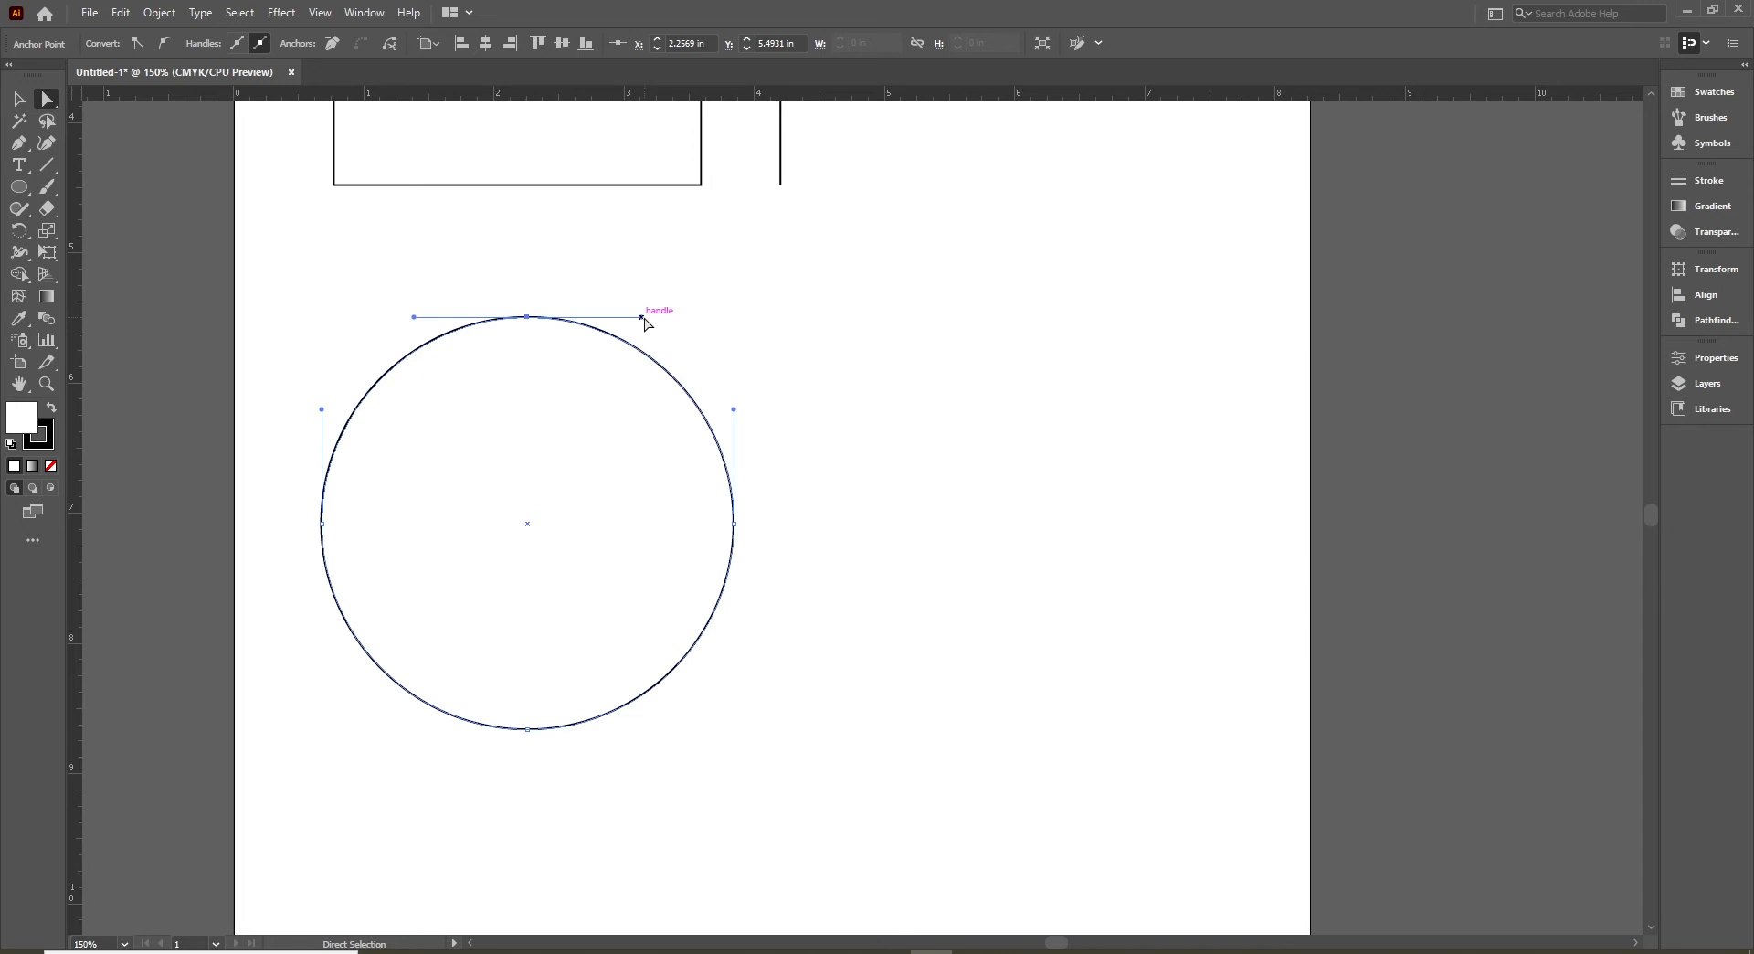
- Try lengthening both horizontal handles of the circle's top anchor point outward, then undo both changes and deselect the circle
{"action": "left_click_drag", "start_coordinate": [642, 317], "coordinate": [739, 317]}
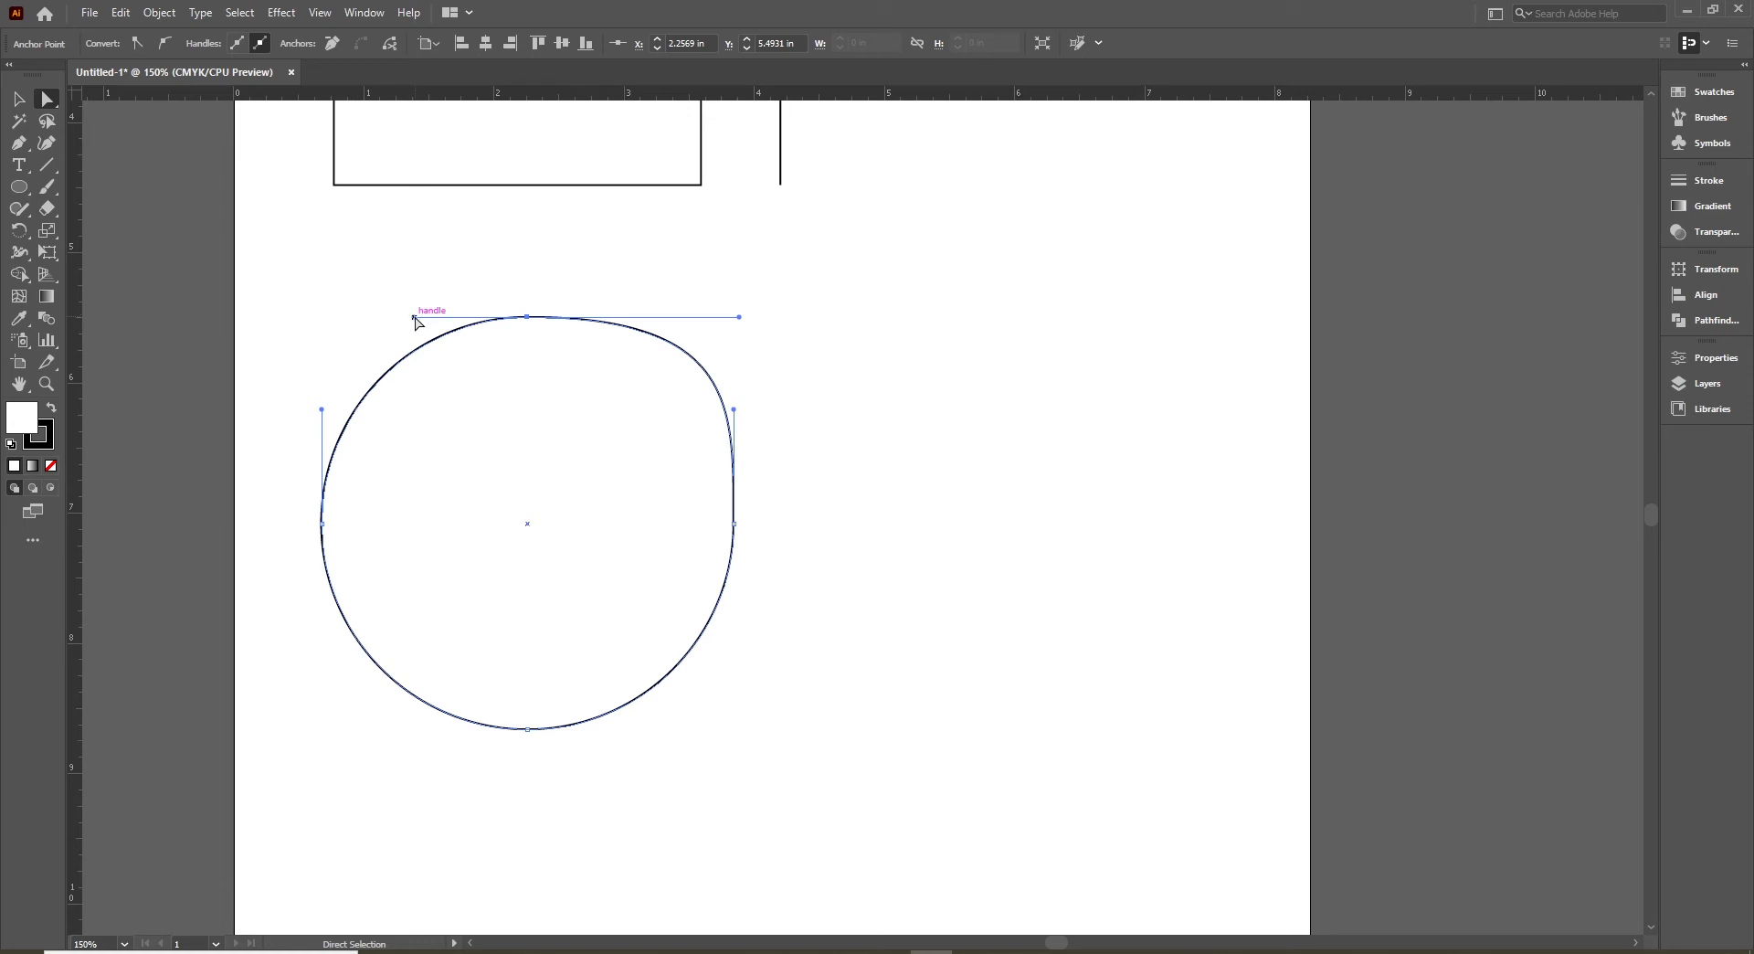
{"action": "left_click_drag", "start_coordinate": [414, 318], "coordinate": [317, 317]}
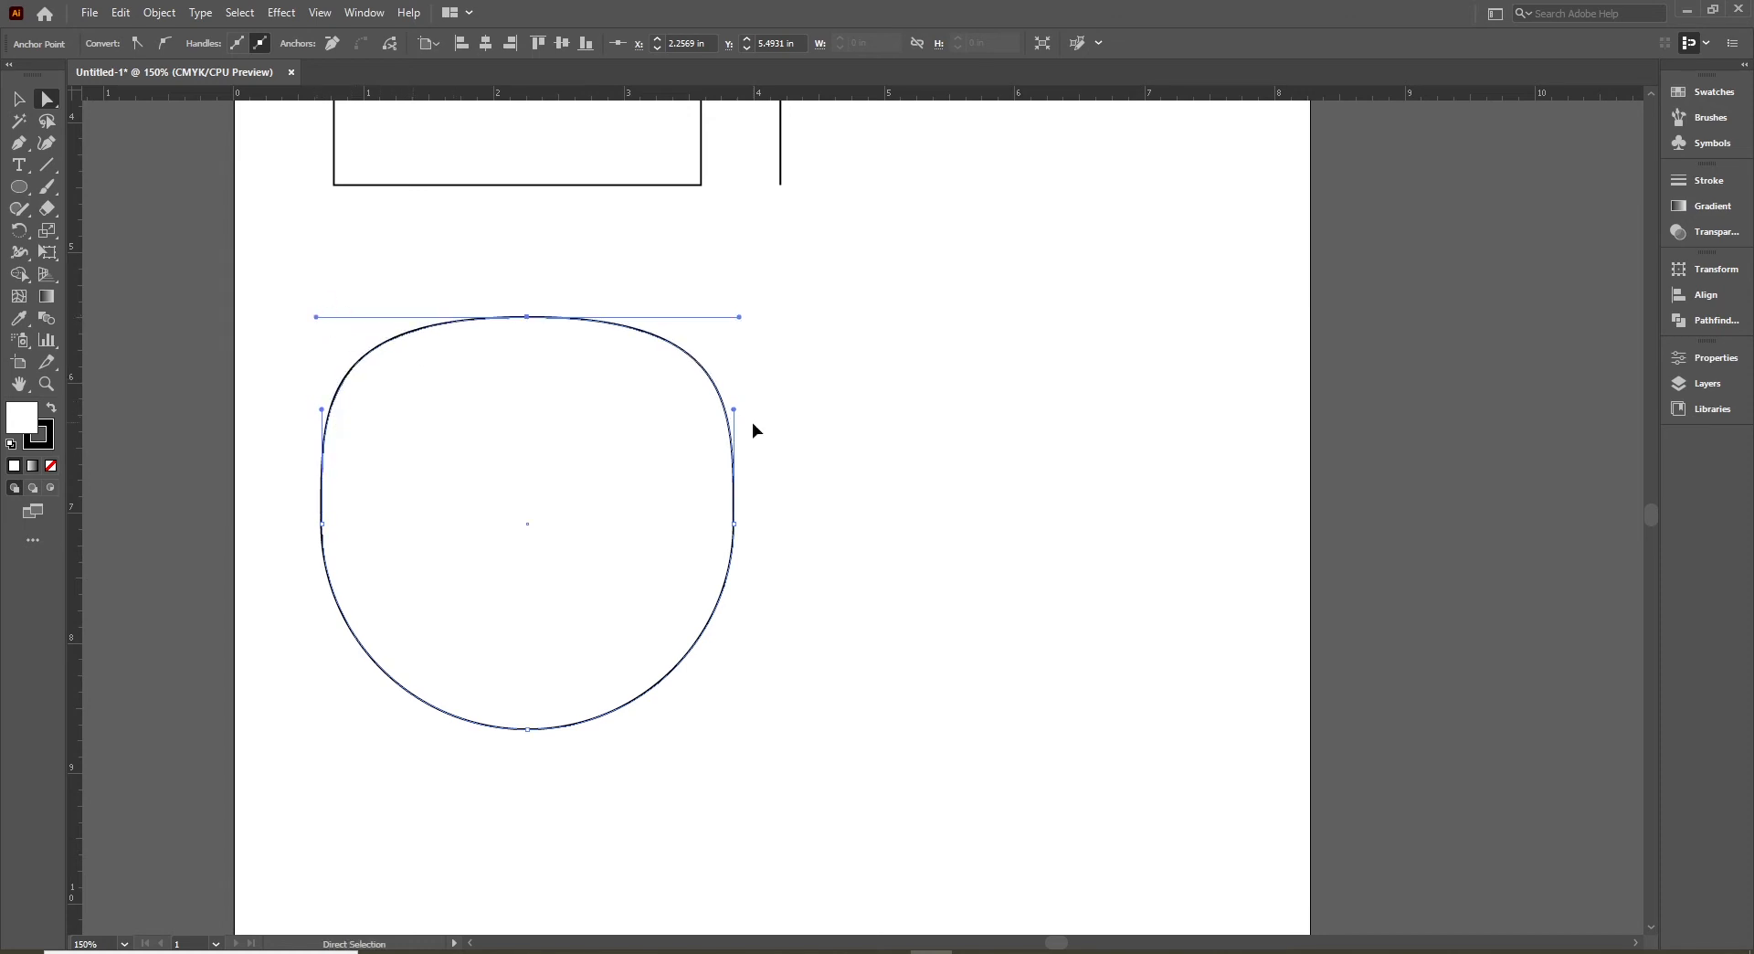
{"action": "key", "text": "ctrl+z"}
{"action": "key", "text": "ctrl+z"}
{"action": "key", "text": "v"}
{"action": "left_click", "coordinate": [826, 445]}
- Draw an upright ellipse about 2.51 by 3.67 in beside the circle and deselect it
{"action": "scroll", "coordinate": [914, 446], "scroll_direction": "down", "scroll_amount": 1}
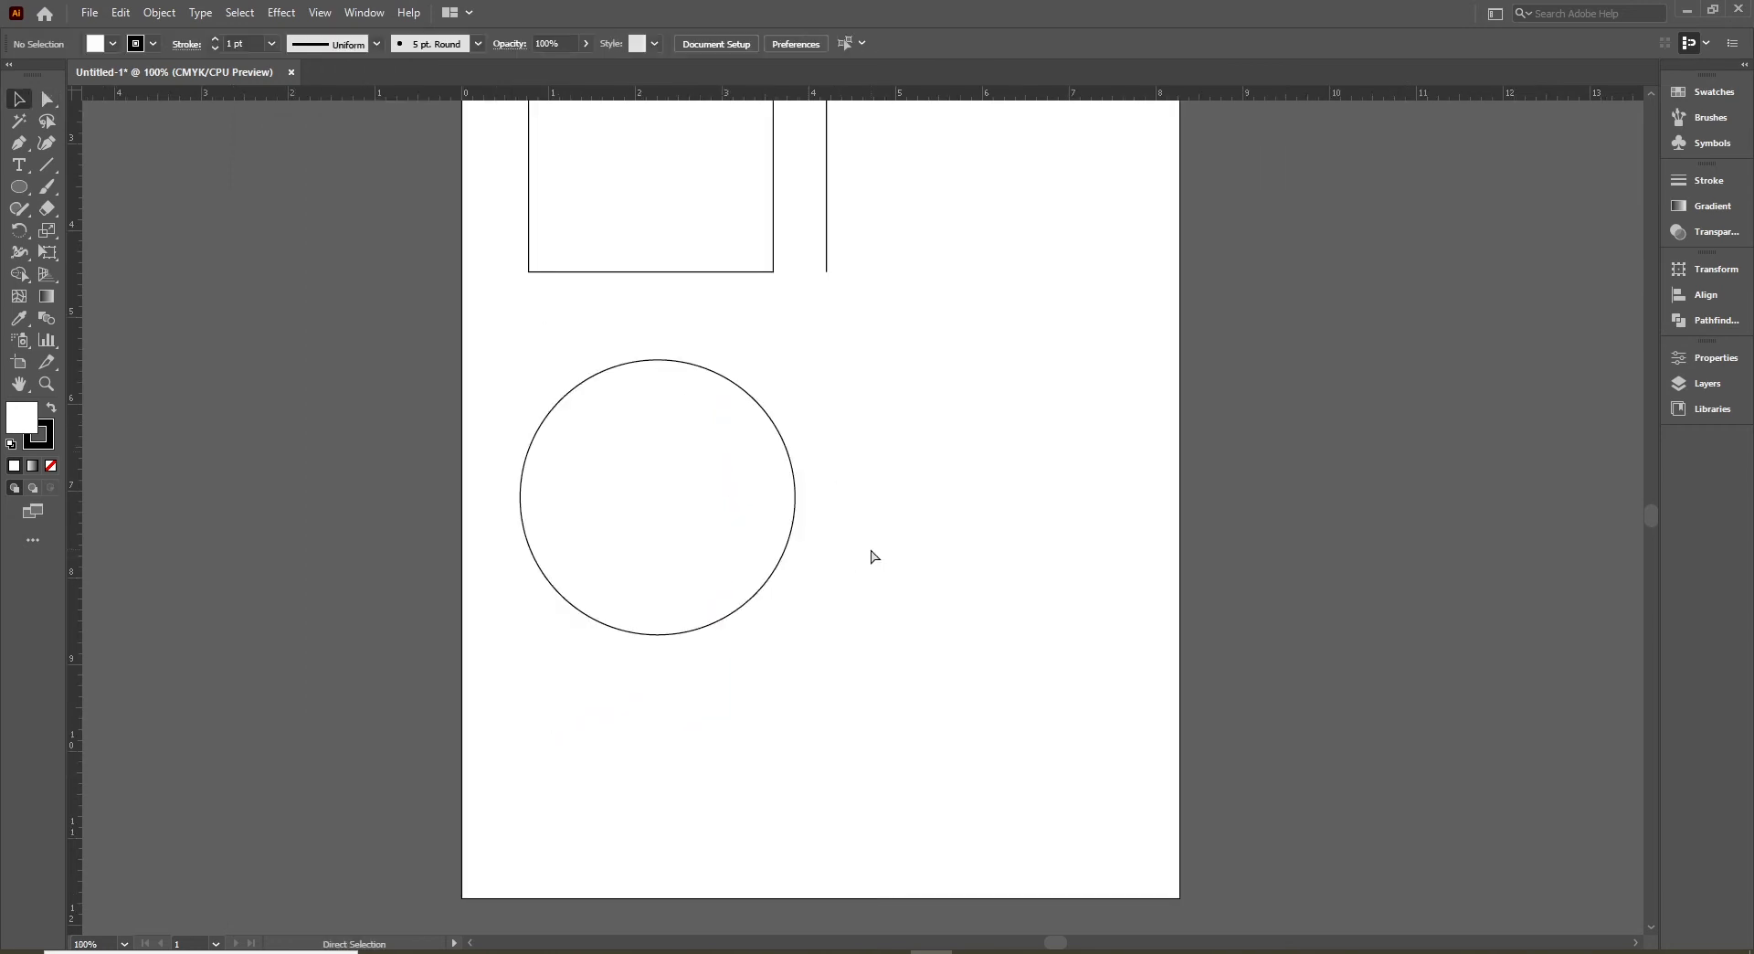
{"action": "scroll", "coordinate": [872, 555], "scroll_direction": "down", "scroll_amount": 1}
{"action": "left_click", "coordinate": [26, 192]}
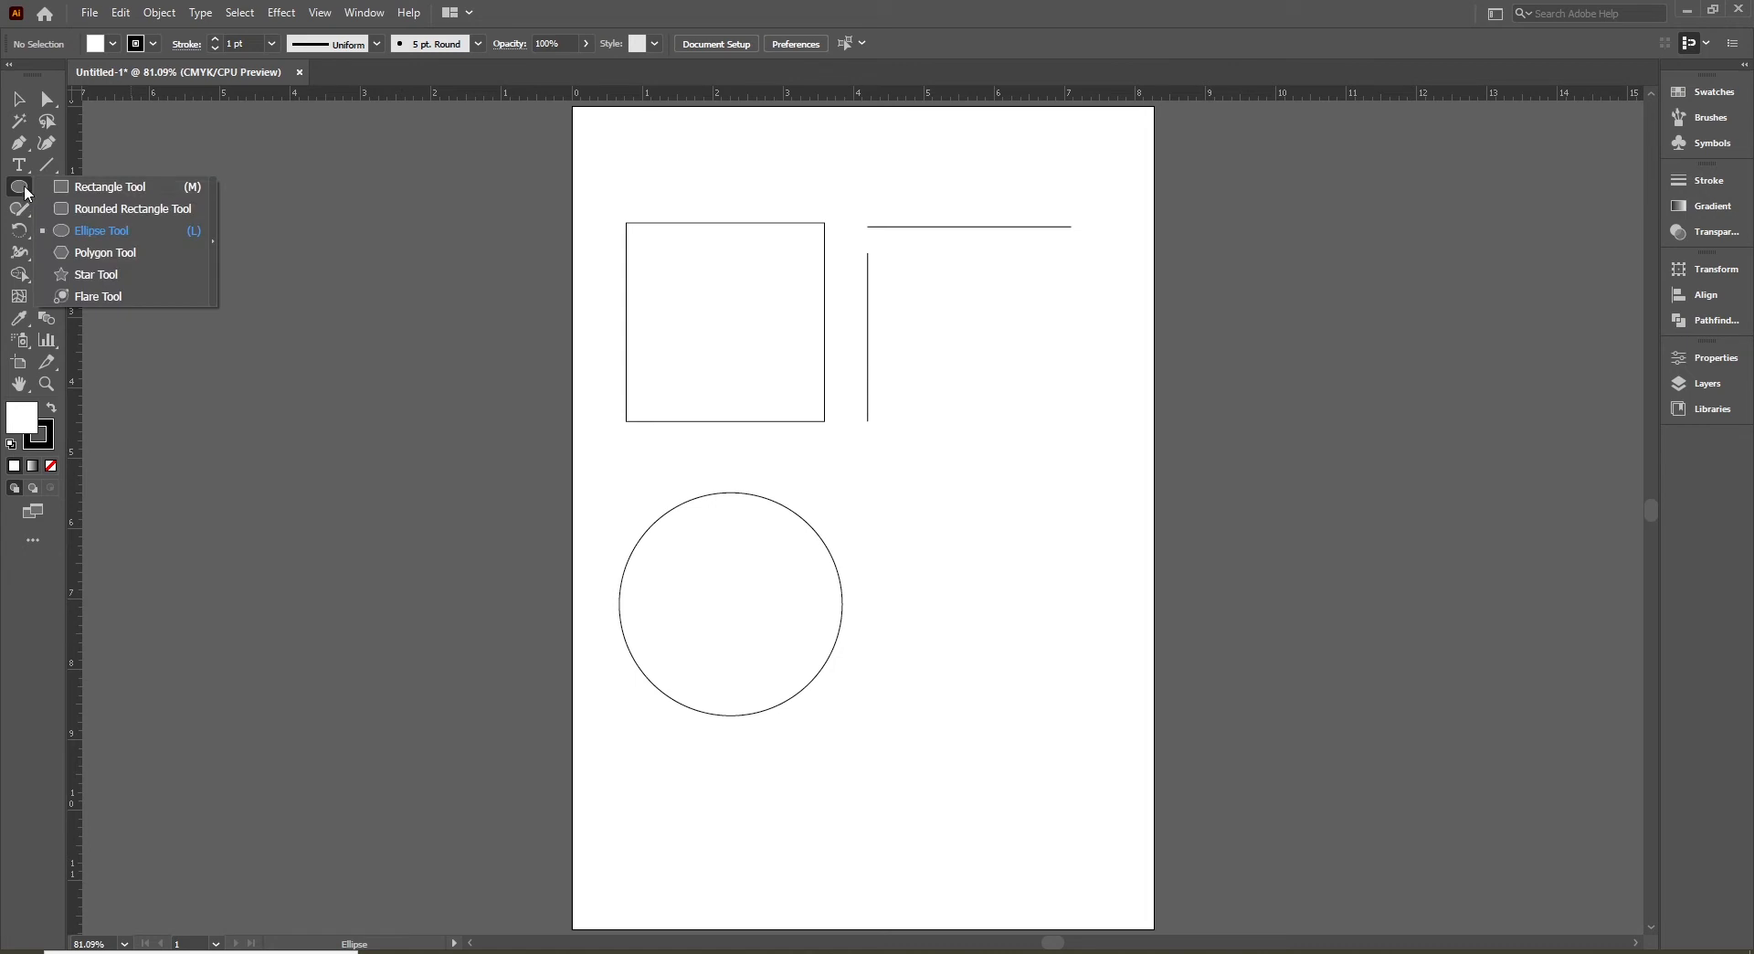
{"action": "left_click", "coordinate": [115, 239]}
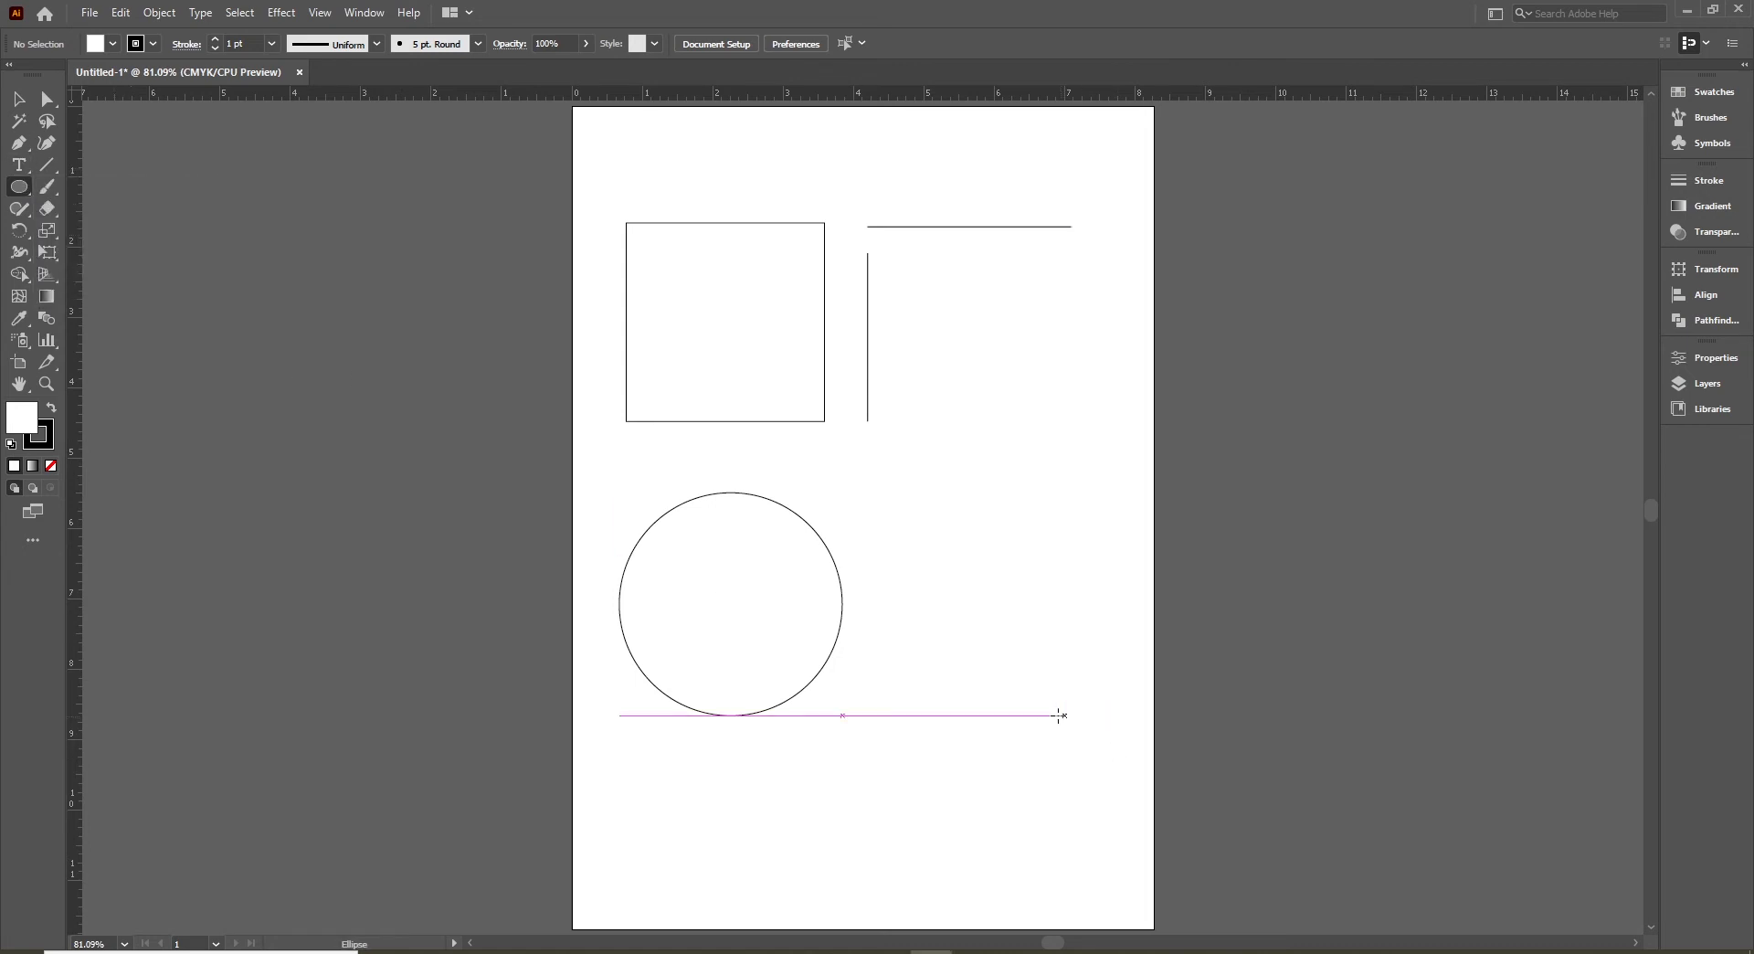
{"action": "left_click_drag", "start_coordinate": [911, 493], "coordinate": [1088, 751]}
{"action": "key", "text": "v"}
{"action": "left_click", "coordinate": [1062, 808]}
- Select the ellipse's left and right anchor points together and nudge them downward to form an egg shape
{"action": "scroll", "coordinate": [975, 594], "scroll_direction": "up", "scroll_amount": 1}
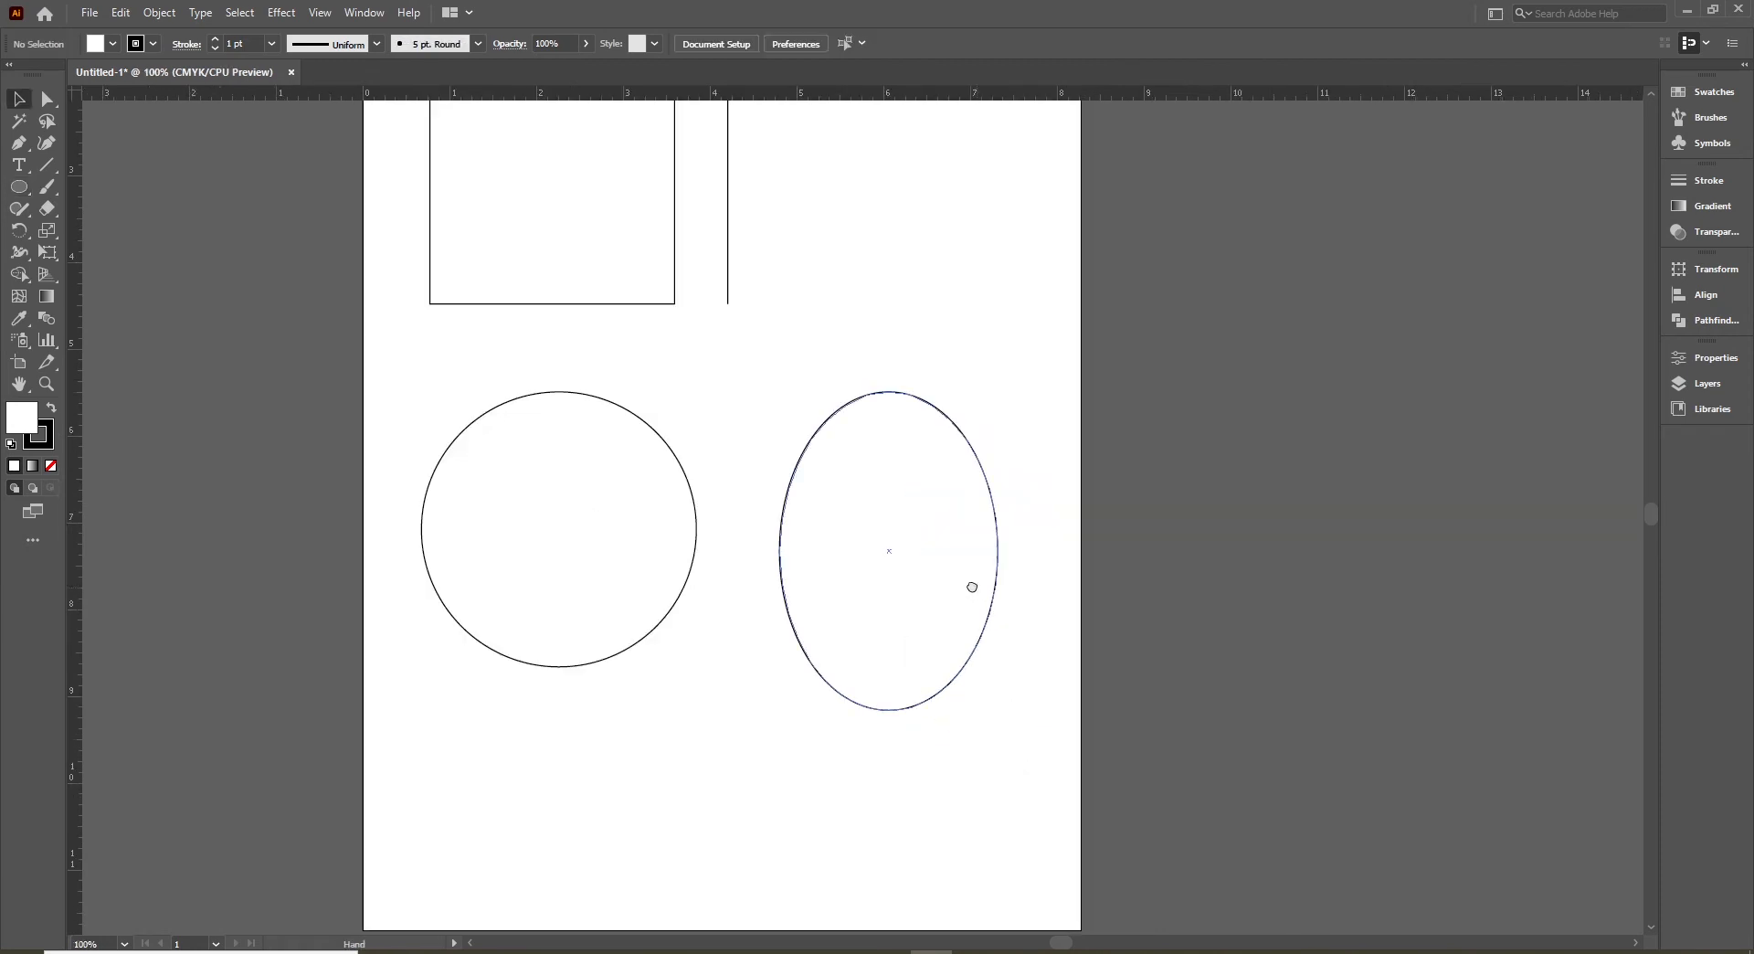
{"action": "left_click_drag", "start_coordinate": [977, 589], "coordinate": [960, 576]}
{"action": "key", "text": "a"}
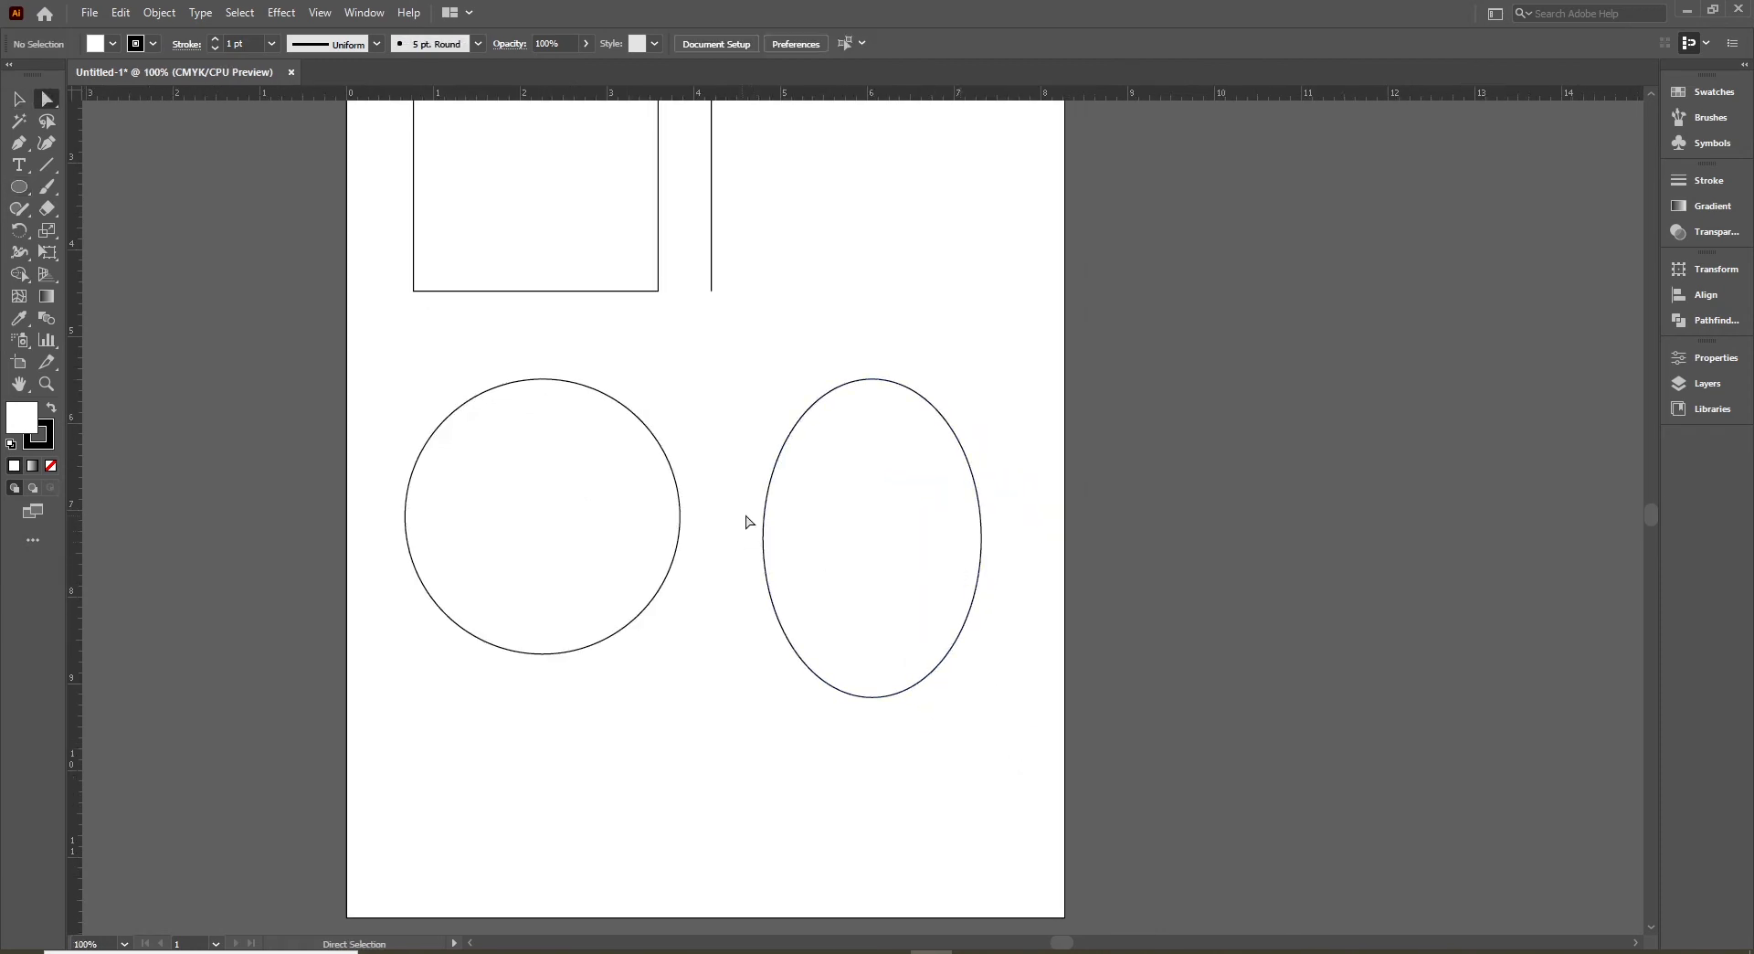
{"action": "left_click", "coordinate": [872, 378]}
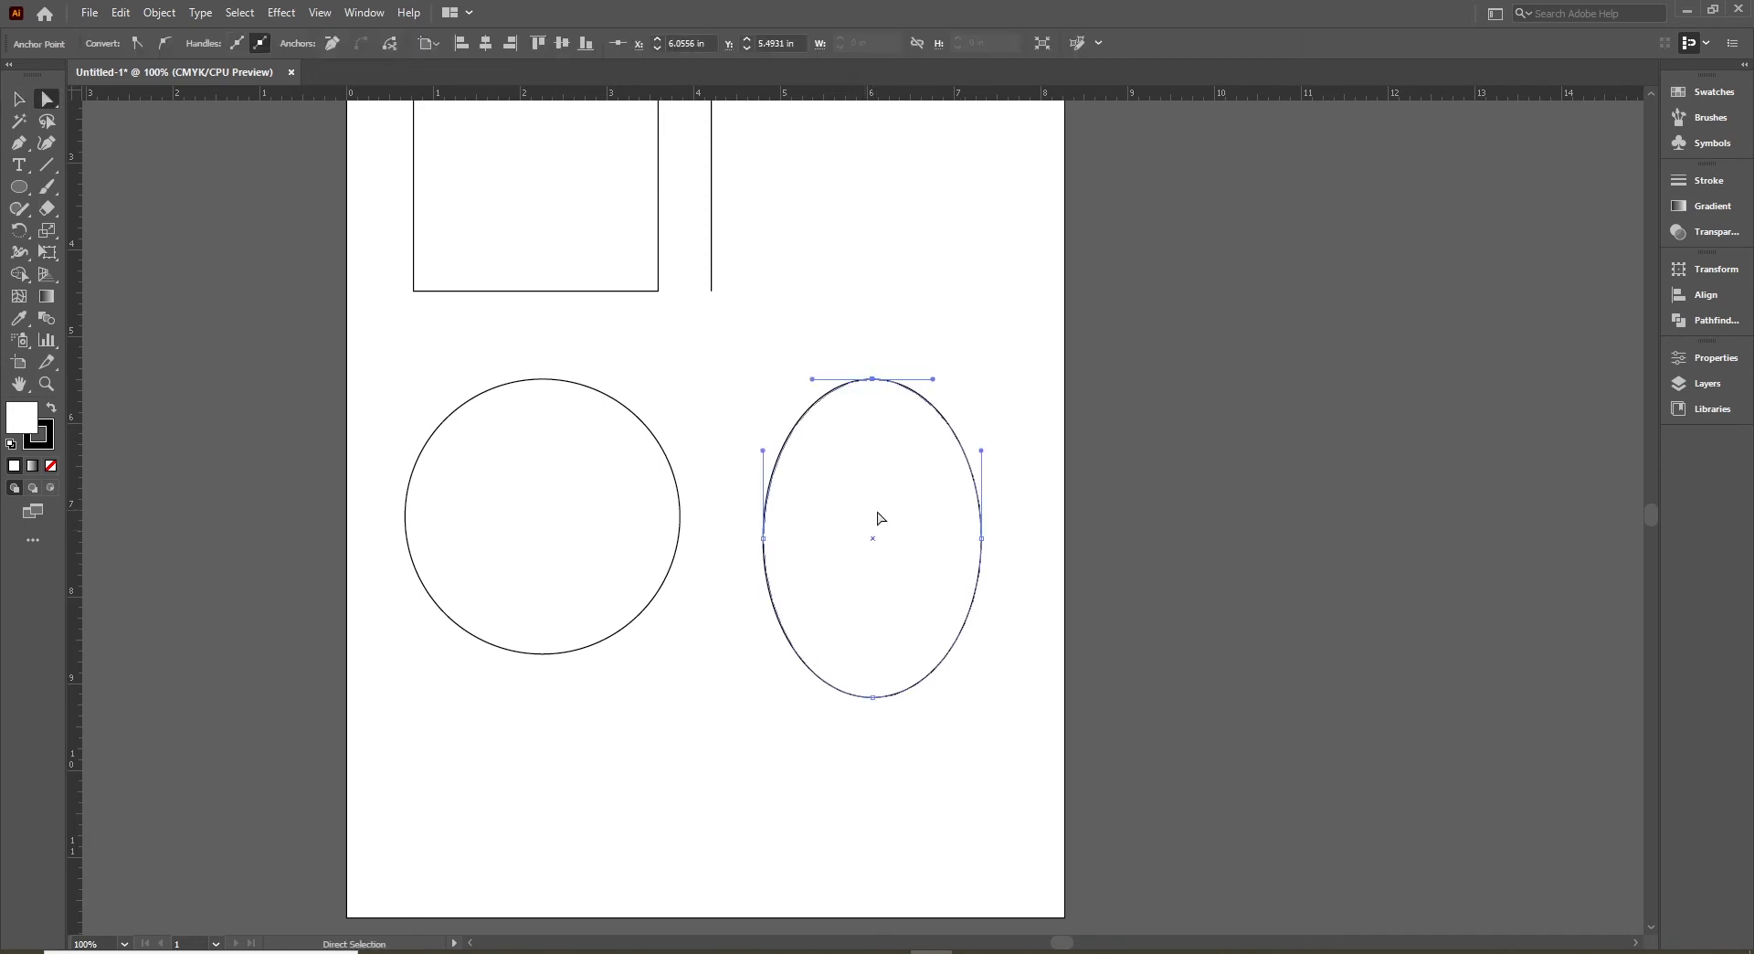
{"action": "left_click", "coordinate": [737, 533]}
{"action": "left_click_drag", "start_coordinate": [770, 548], "coordinate": [1031, 573]}
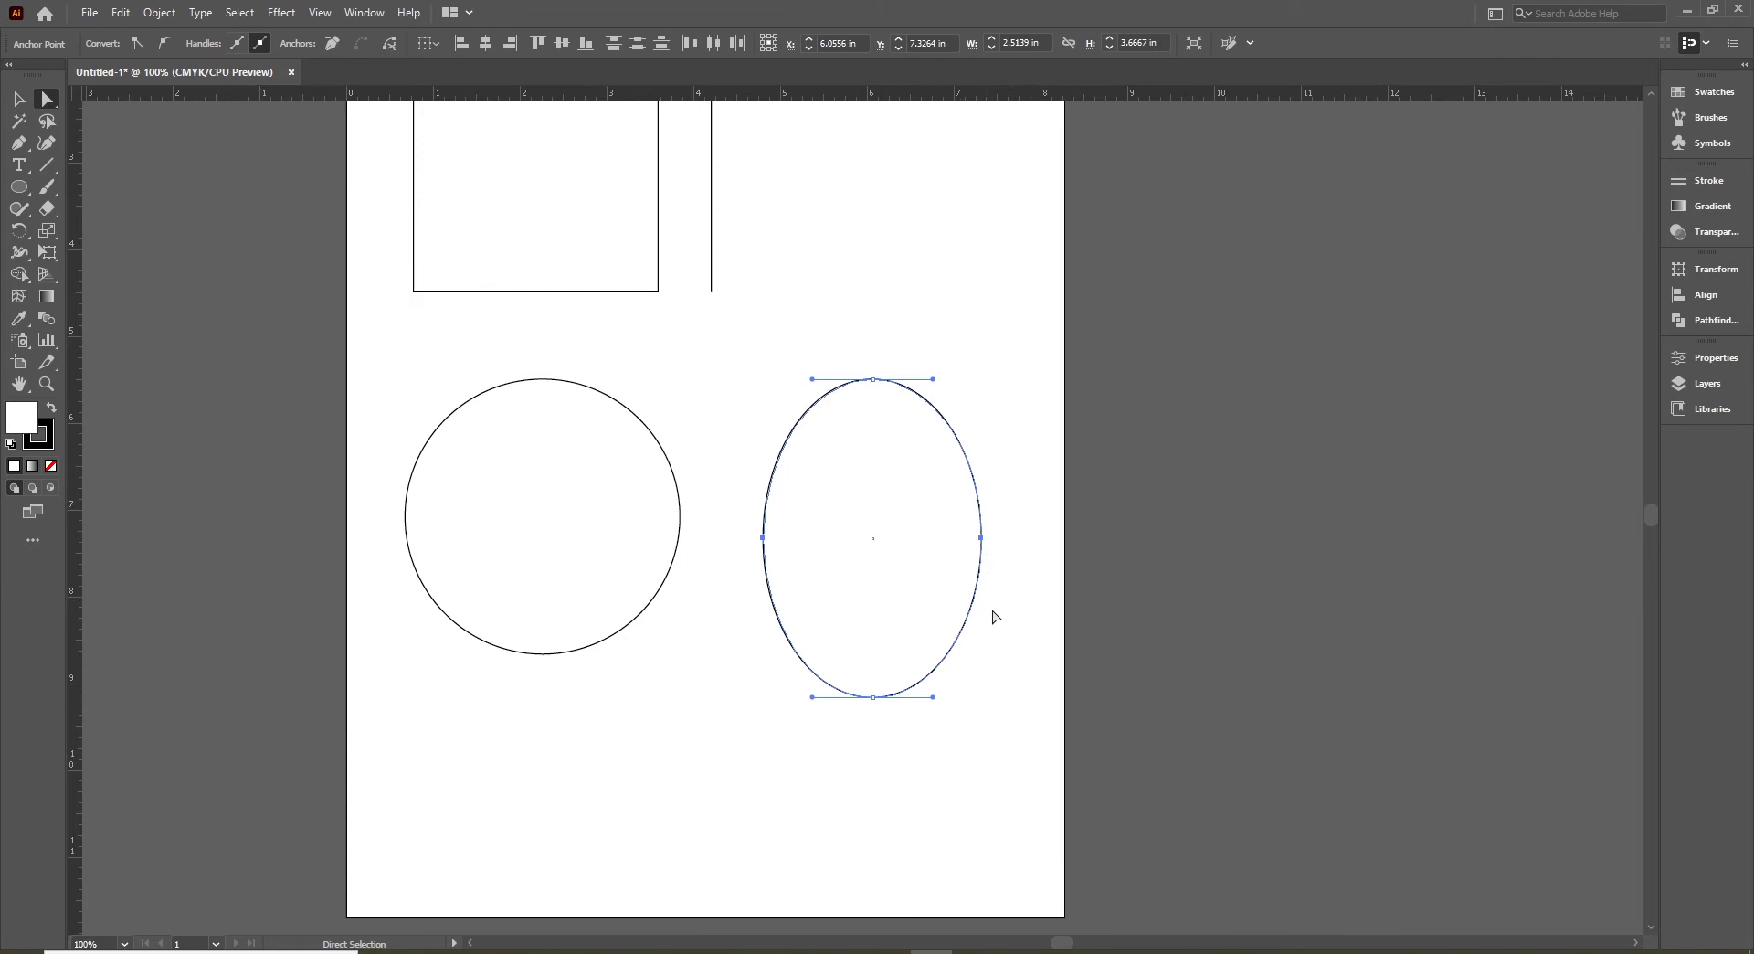
{"action": "key", "text": "Down"}
{"action": "key", "text": "Down"}
{"action": "key", "text": "Down"}
{"action": "key", "text": "Down"}
{"action": "key", "text": "Down"}
{"action": "key", "text": "Down"}
{"action": "key", "text": "Down"}
{"action": "key", "text": "Down"}
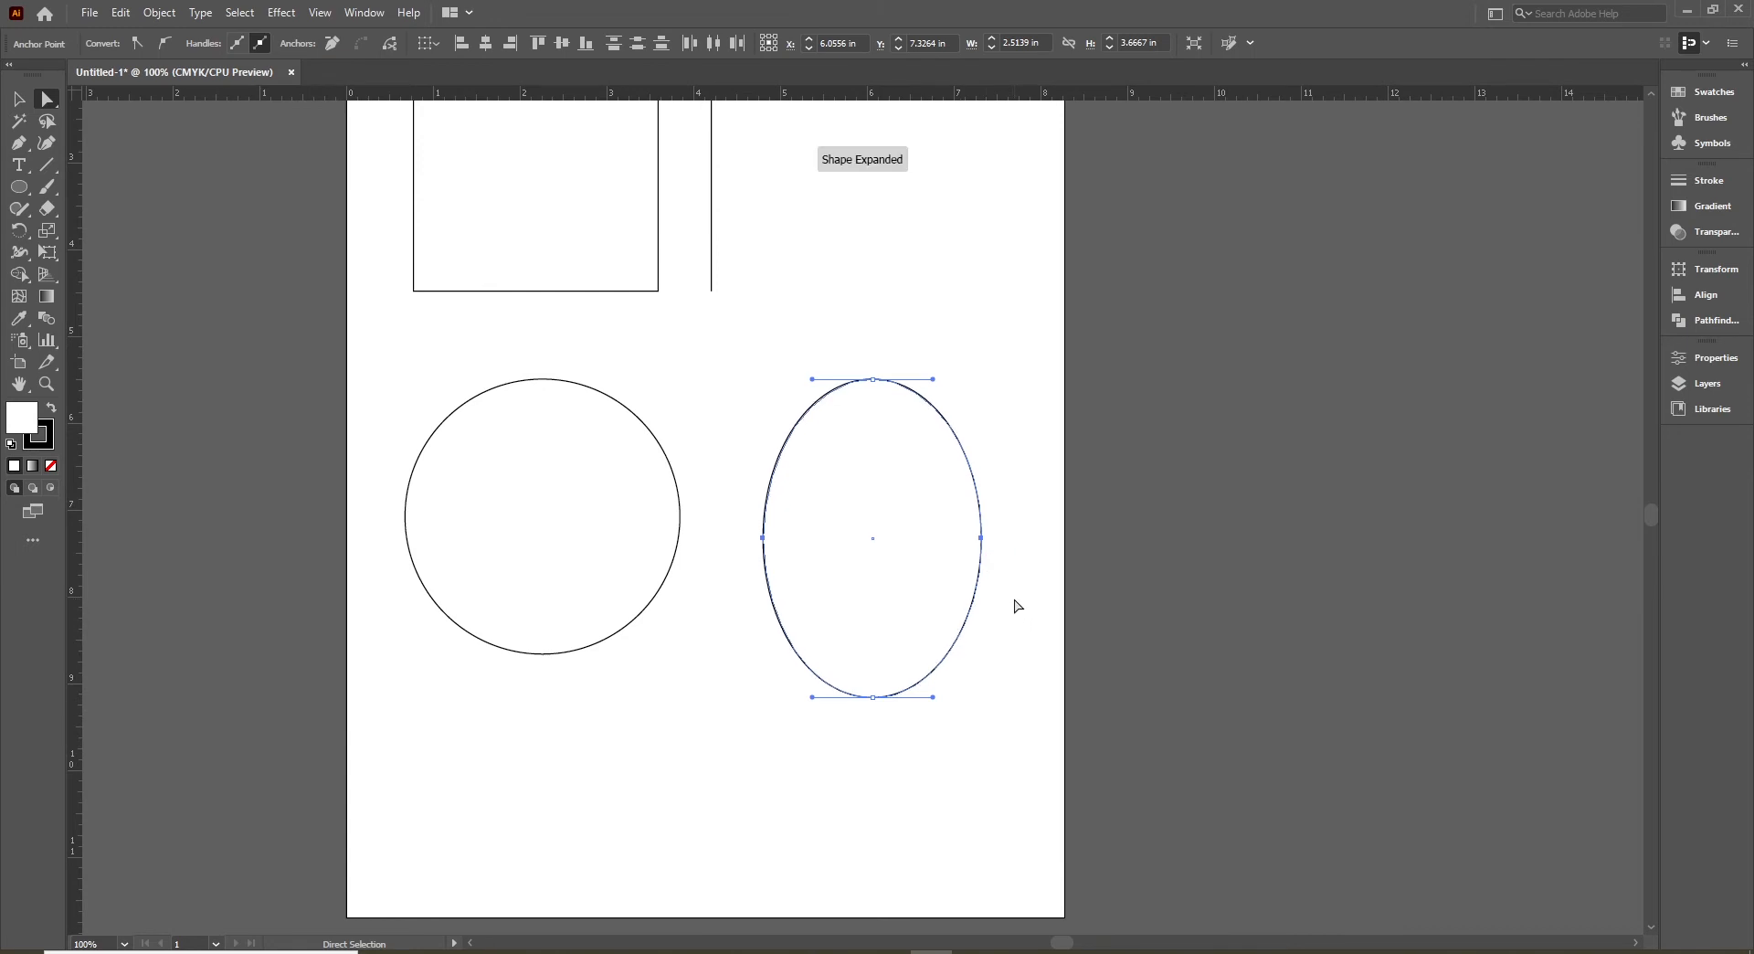
{"action": "key", "text": "Down"}
{"action": "key", "text": "Down"}
{"action": "key", "text": "Down"}
{"action": "key", "text": "Down"}
{"action": "key", "text": "Down"}
{"action": "key", "text": "Down"}
{"action": "key", "text": "Down"}
{"action": "key", "text": "Down"}
{"action": "key", "text": "Down"}
{"action": "key", "text": "Down"}
{"action": "key", "text": "Down"}
{"action": "key", "text": "Down"}
{"action": "key", "text": "Down"}
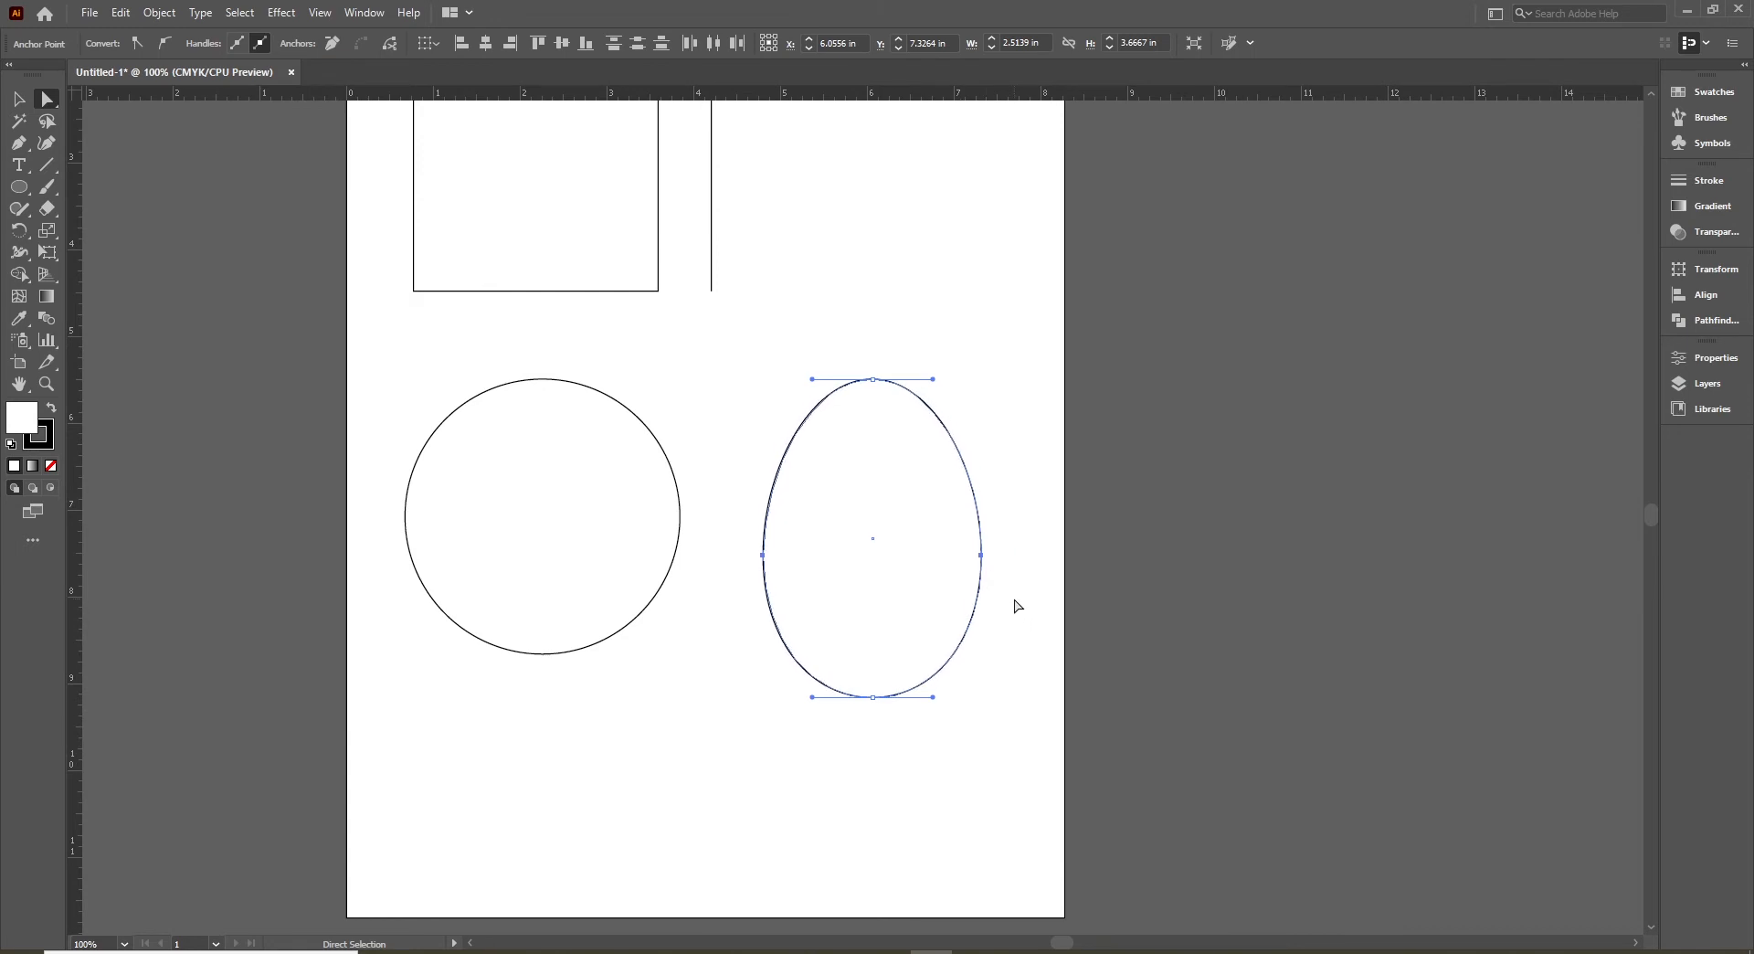
{"action": "key", "text": "Down"}
{"action": "key", "text": "Down"}
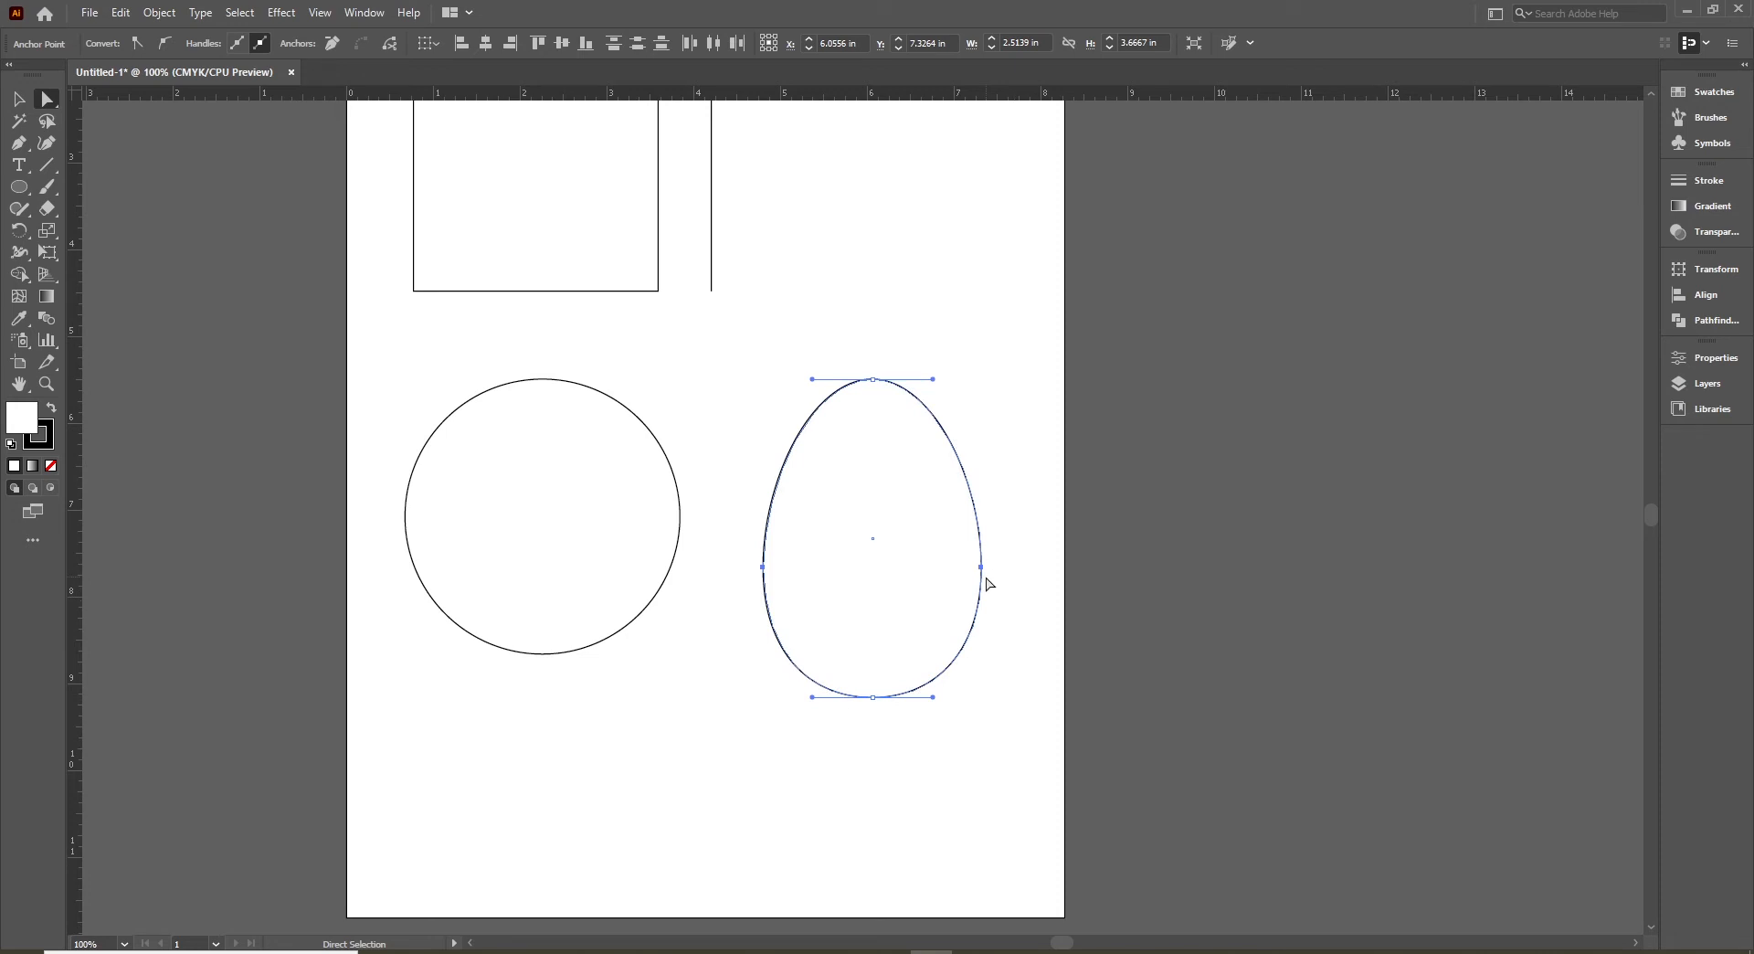
- Try moving the egg's two side anchor points further down and undo the change
{"action": "left_click_drag", "start_coordinate": [983, 568], "coordinate": [984, 592]}
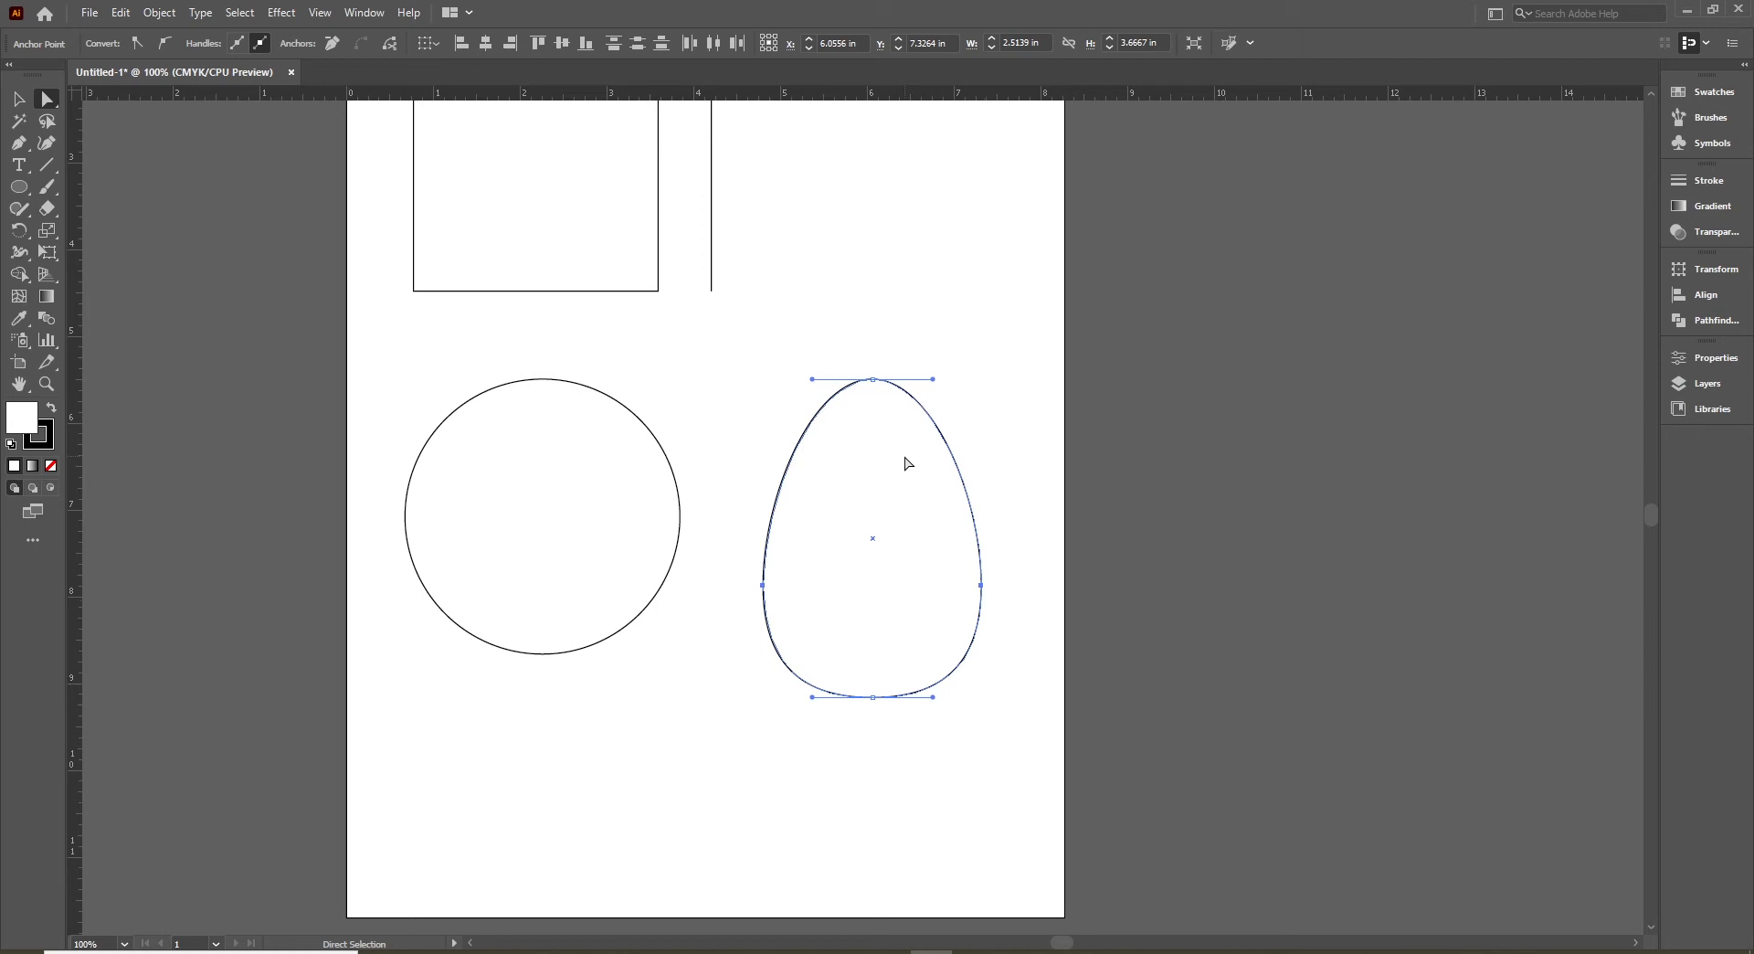
{"action": "mouse_move", "coordinate": [982, 571]}
{"action": "left_mouse_down"}
{"action": "mouse_move", "coordinate": [993, 584]}
{"action": "mouse_move", "coordinate": [959, 572]}
{"action": "mouse_move", "coordinate": [1010, 591]}
{"action": "mouse_move", "coordinate": [995, 599]}
{"action": "left_mouse_up"}
{"action": "key", "text": "ctrl+z"}
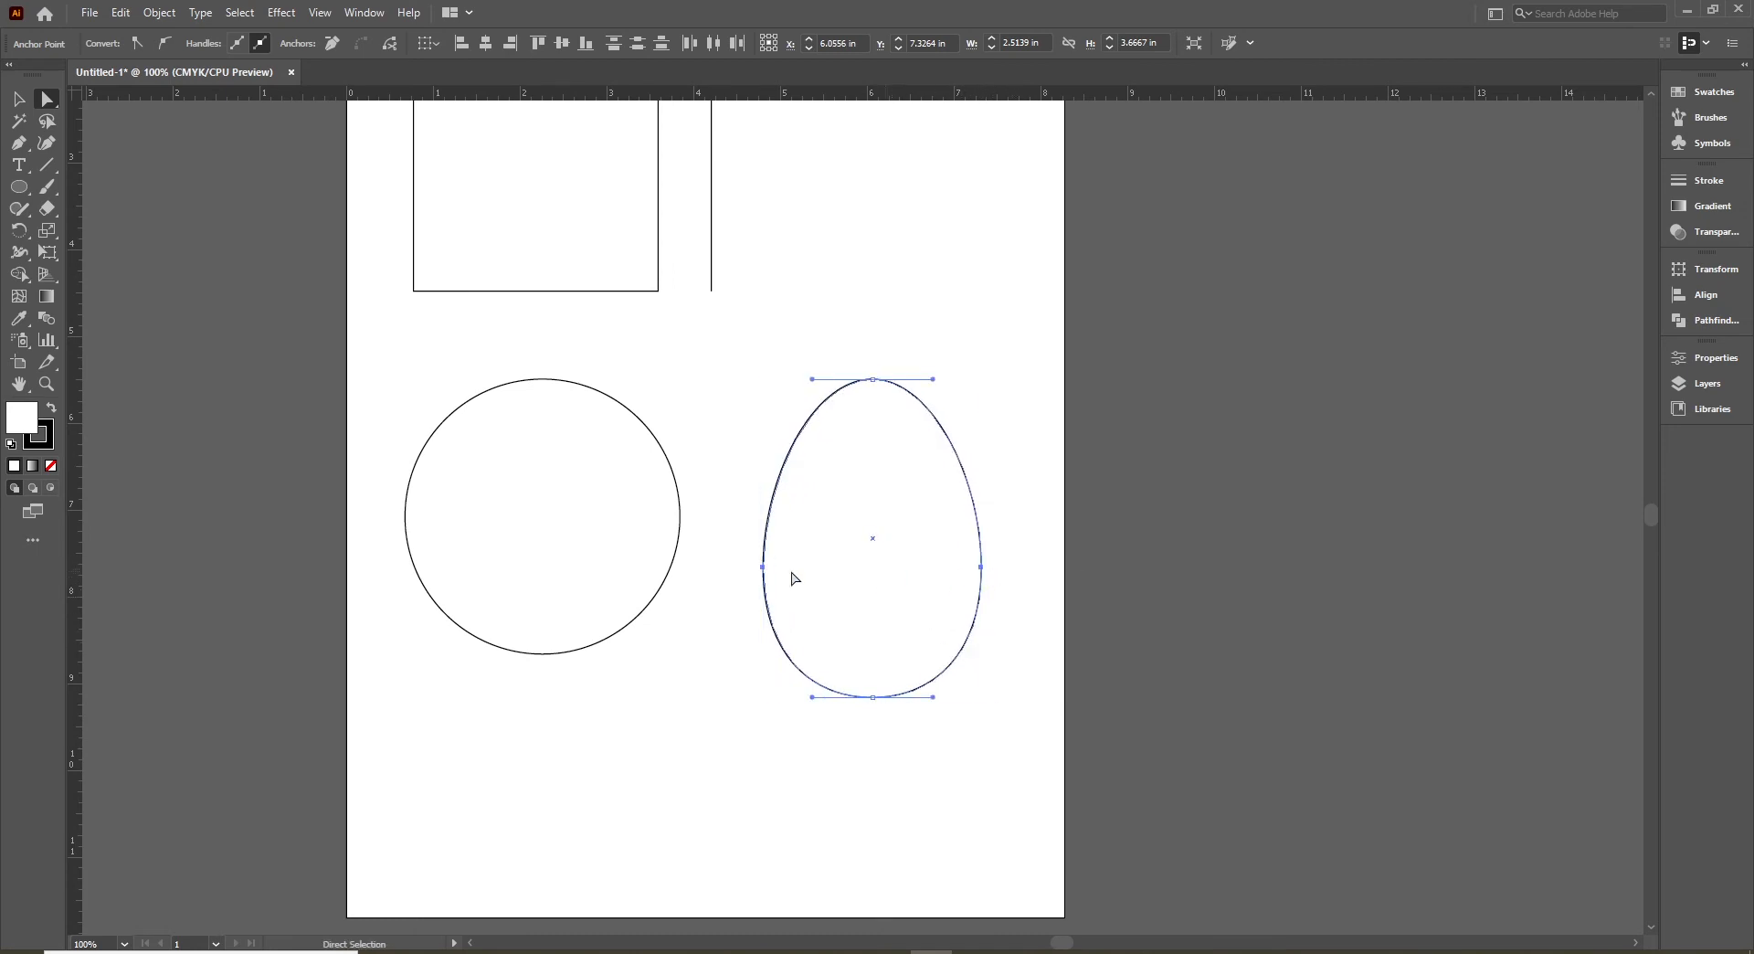
{"action": "left_click", "coordinate": [743, 552]}
{"action": "left_click_drag", "start_coordinate": [742, 543], "coordinate": [984, 591]}
{"action": "key", "text": "ctrl+z"}
- Move the egg's two side anchor points slightly down to about Y 7.73 in, deselect, and fit the artboard in view
{"action": "left_click_drag", "start_coordinate": [982, 571], "coordinate": [985, 579]}
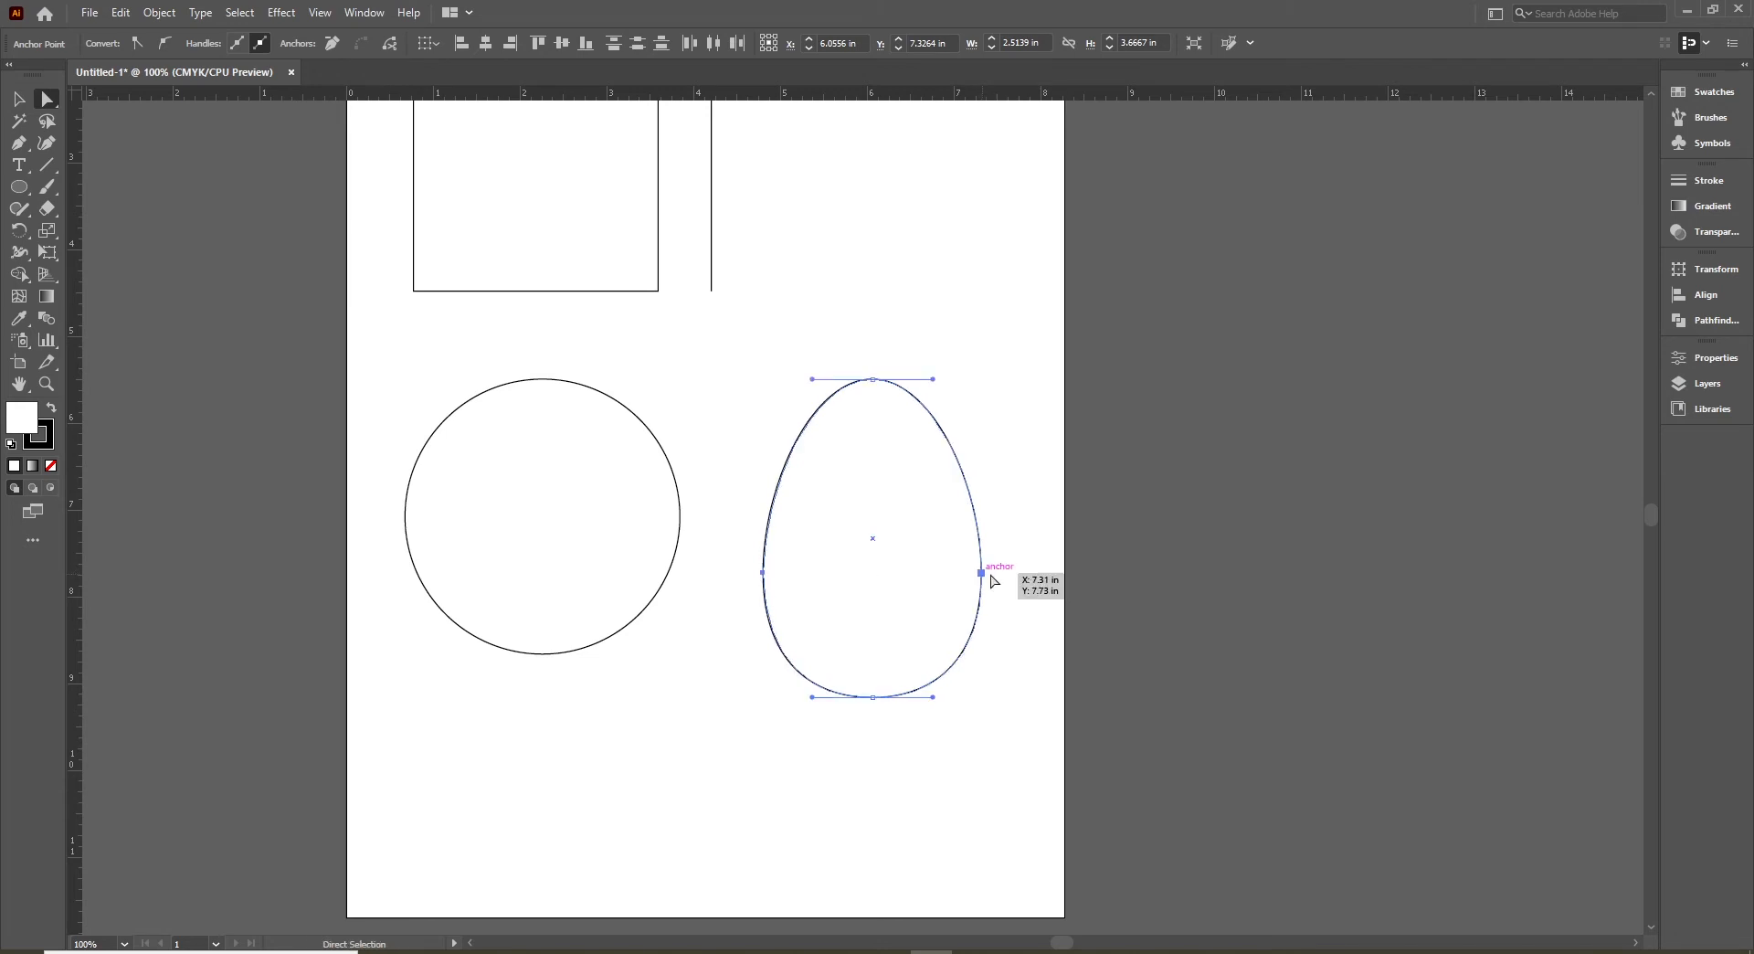
{"action": "key", "text": "v"}
{"action": "left_click", "coordinate": [1030, 574]}
{"action": "left_click", "coordinate": [825, 582], "text": "ctrl+alt"}
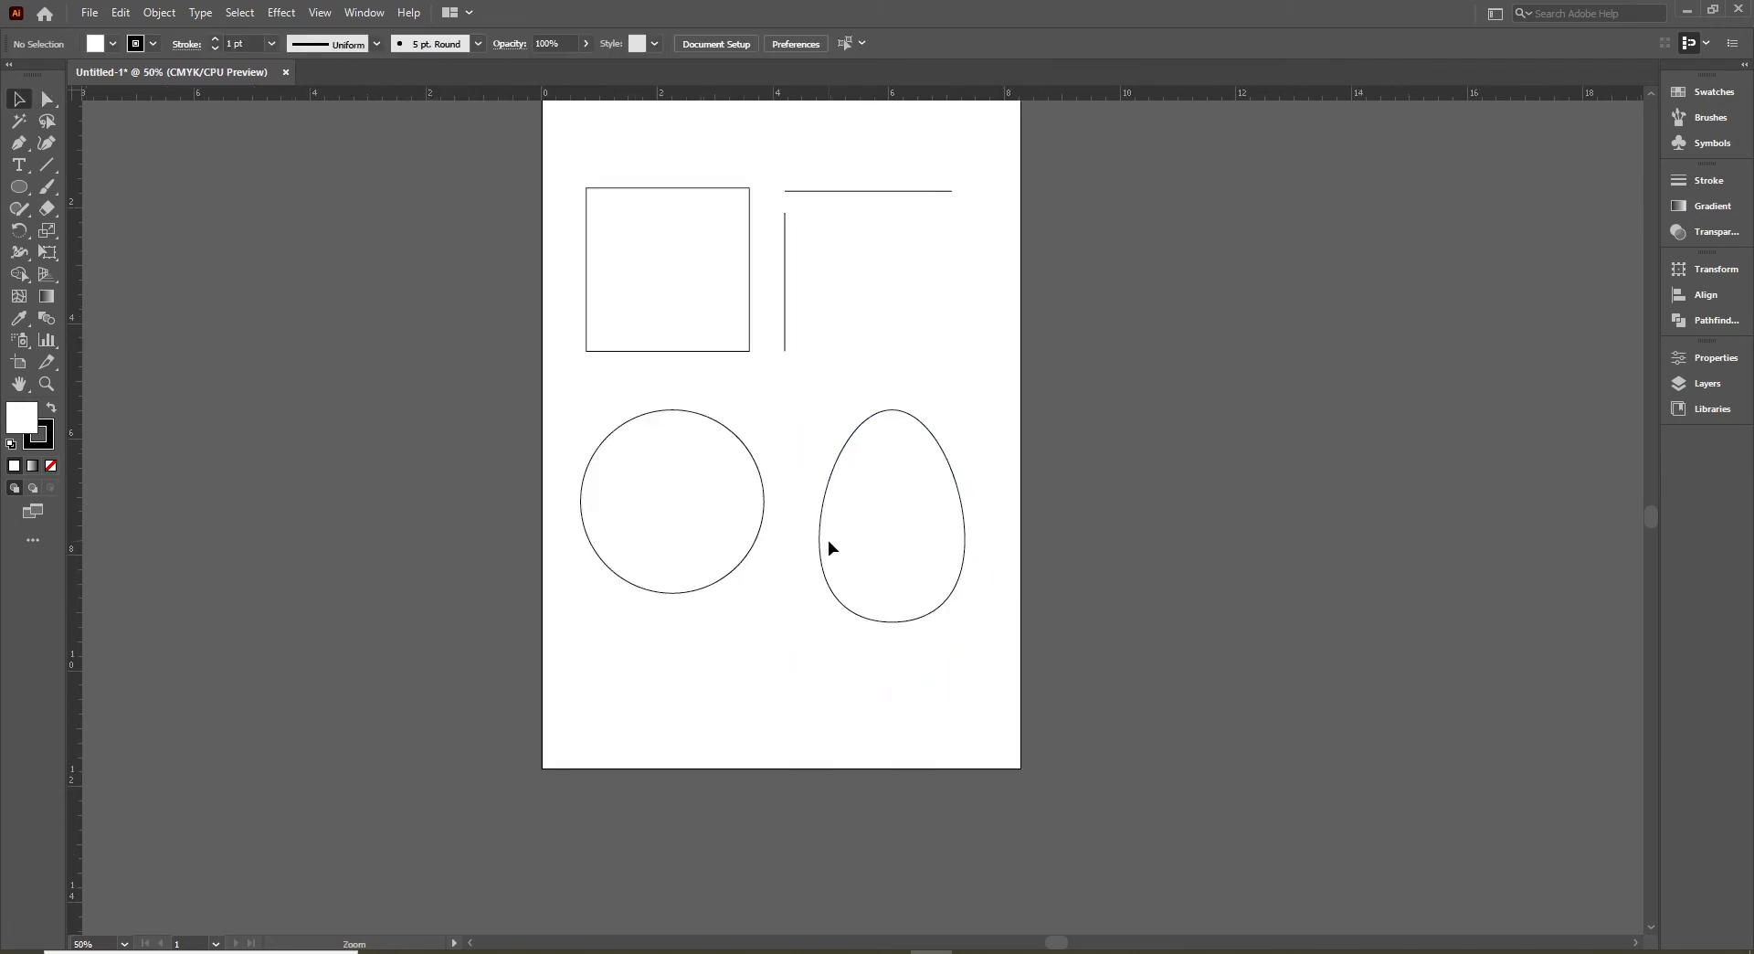
{"action": "left_click", "coordinate": [828, 540], "text": "ctrl+alt"}
{"action": "key", "text": "ctrl+0"}
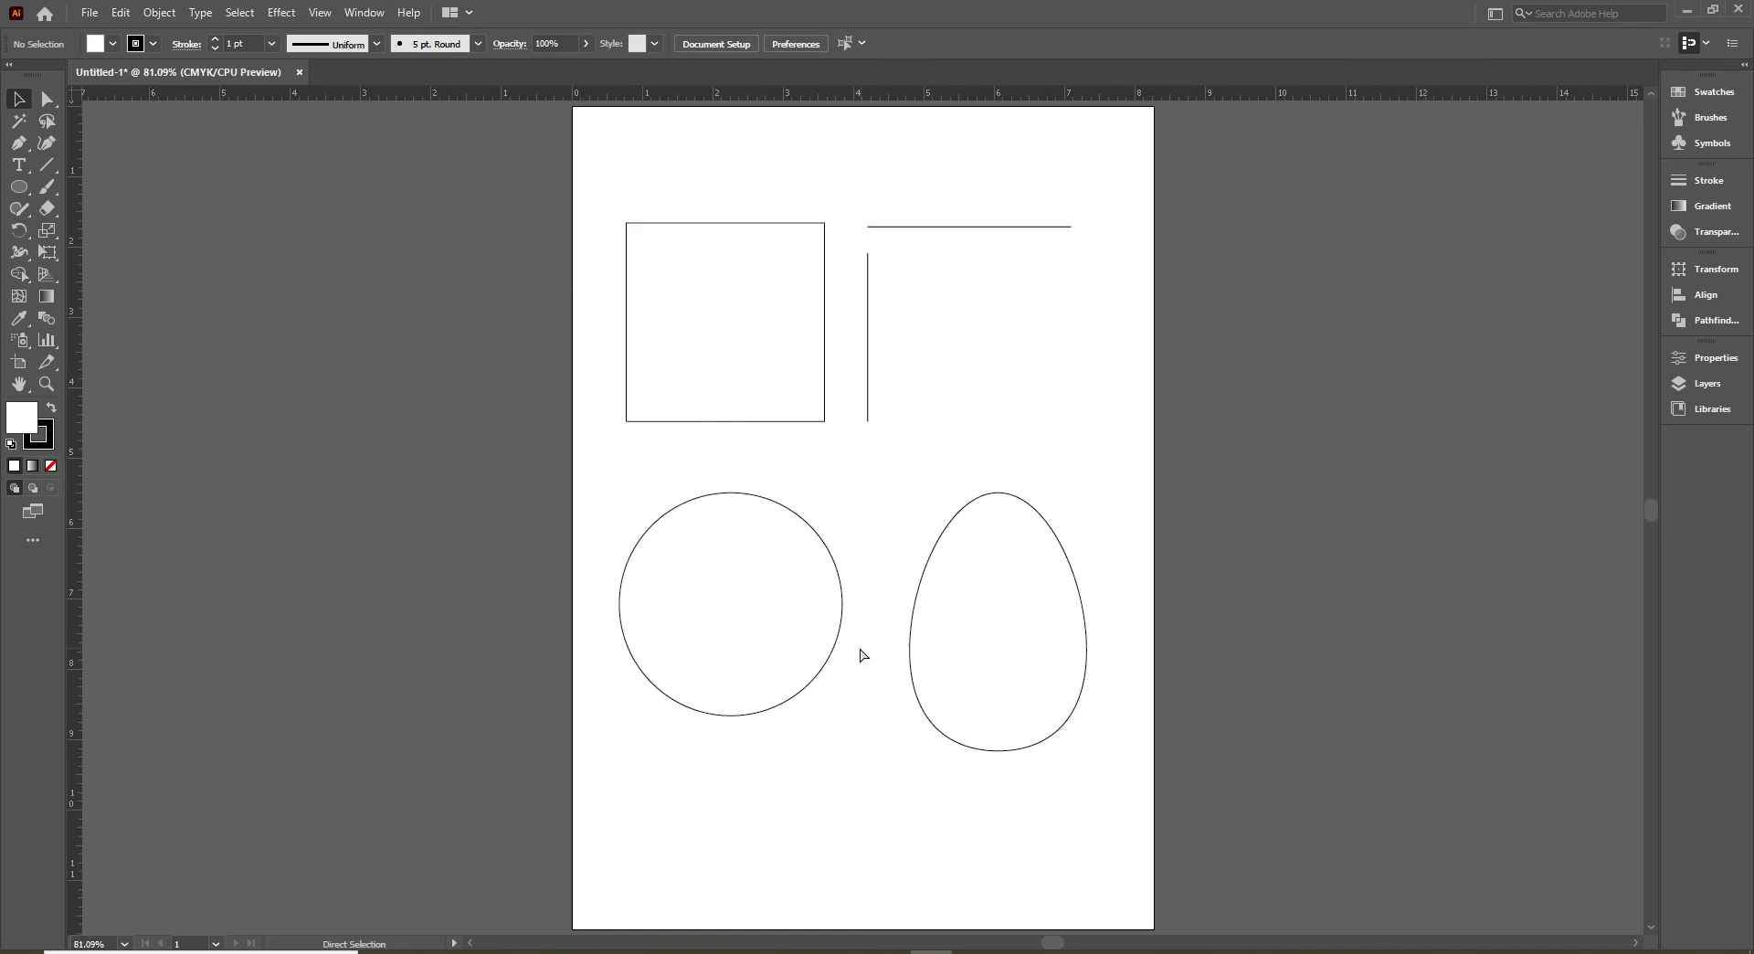
- Clear the artboard by moving the square and lines off its right side and the circle and egg off its left side
{"action": "left_click_drag", "start_coordinate": [529, 195], "coordinate": [1187, 484]}
{"action": "left_click_drag", "start_coordinate": [698, 420], "coordinate": [1290, 420]}
{"action": "left_click", "coordinate": [1284, 610]}
{"action": "left_click_drag", "start_coordinate": [822, 683], "coordinate": [389, 707]}
{"action": "left_click", "coordinate": [794, 560]}
{"action": "left_click_drag", "start_coordinate": [943, 628], "coordinate": [298, 298]}
{"action": "left_click", "coordinate": [544, 493]}
- Draw an ellipse about 3.64 by 4.90 in on the artboard and lengthen its top anchor point's right handle
{"action": "left_click_drag", "start_coordinate": [28, 194], "coordinate": [101, 230]}
{"action": "left_click_drag", "start_coordinate": [770, 322], "coordinate": [1025, 666]}
{"action": "key", "text": "a"}
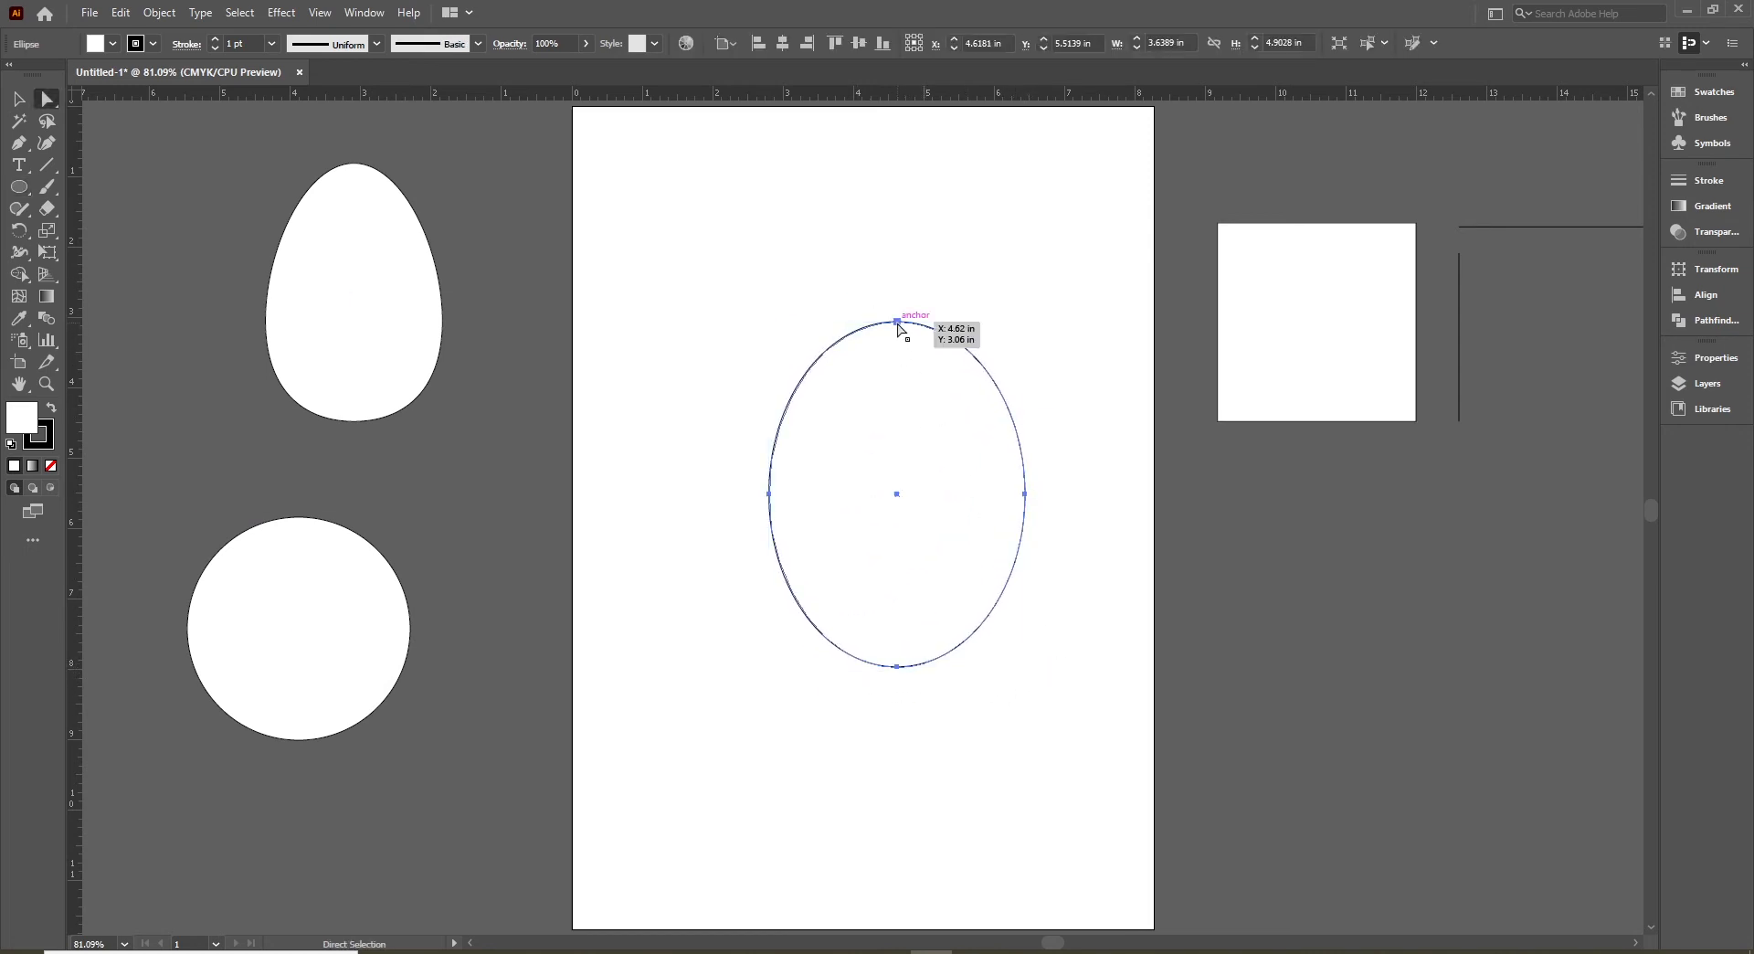
{"action": "left_click", "coordinate": [898, 323]}
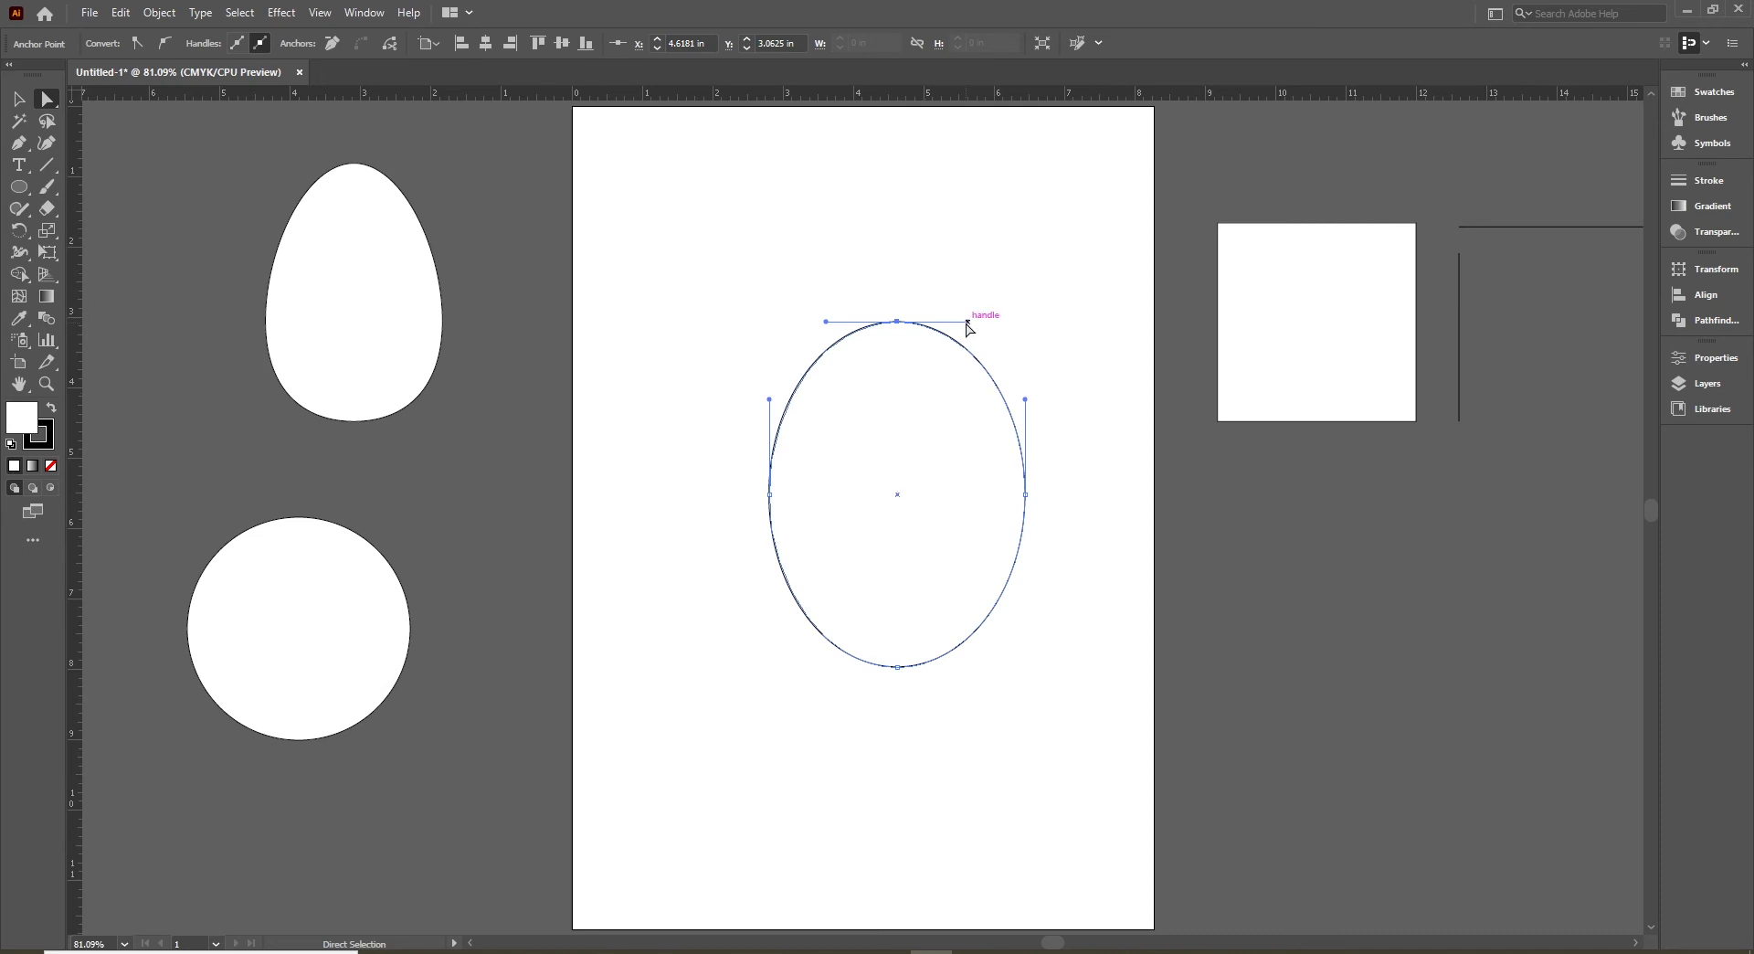
{"action": "left_click_drag", "start_coordinate": [967, 323], "coordinate": [1033, 321]}
- Pull the ellipse's right anchor point inward to about X 6.02 in and tilt its upper handle outward
{"action": "left_click", "coordinate": [1025, 495]}
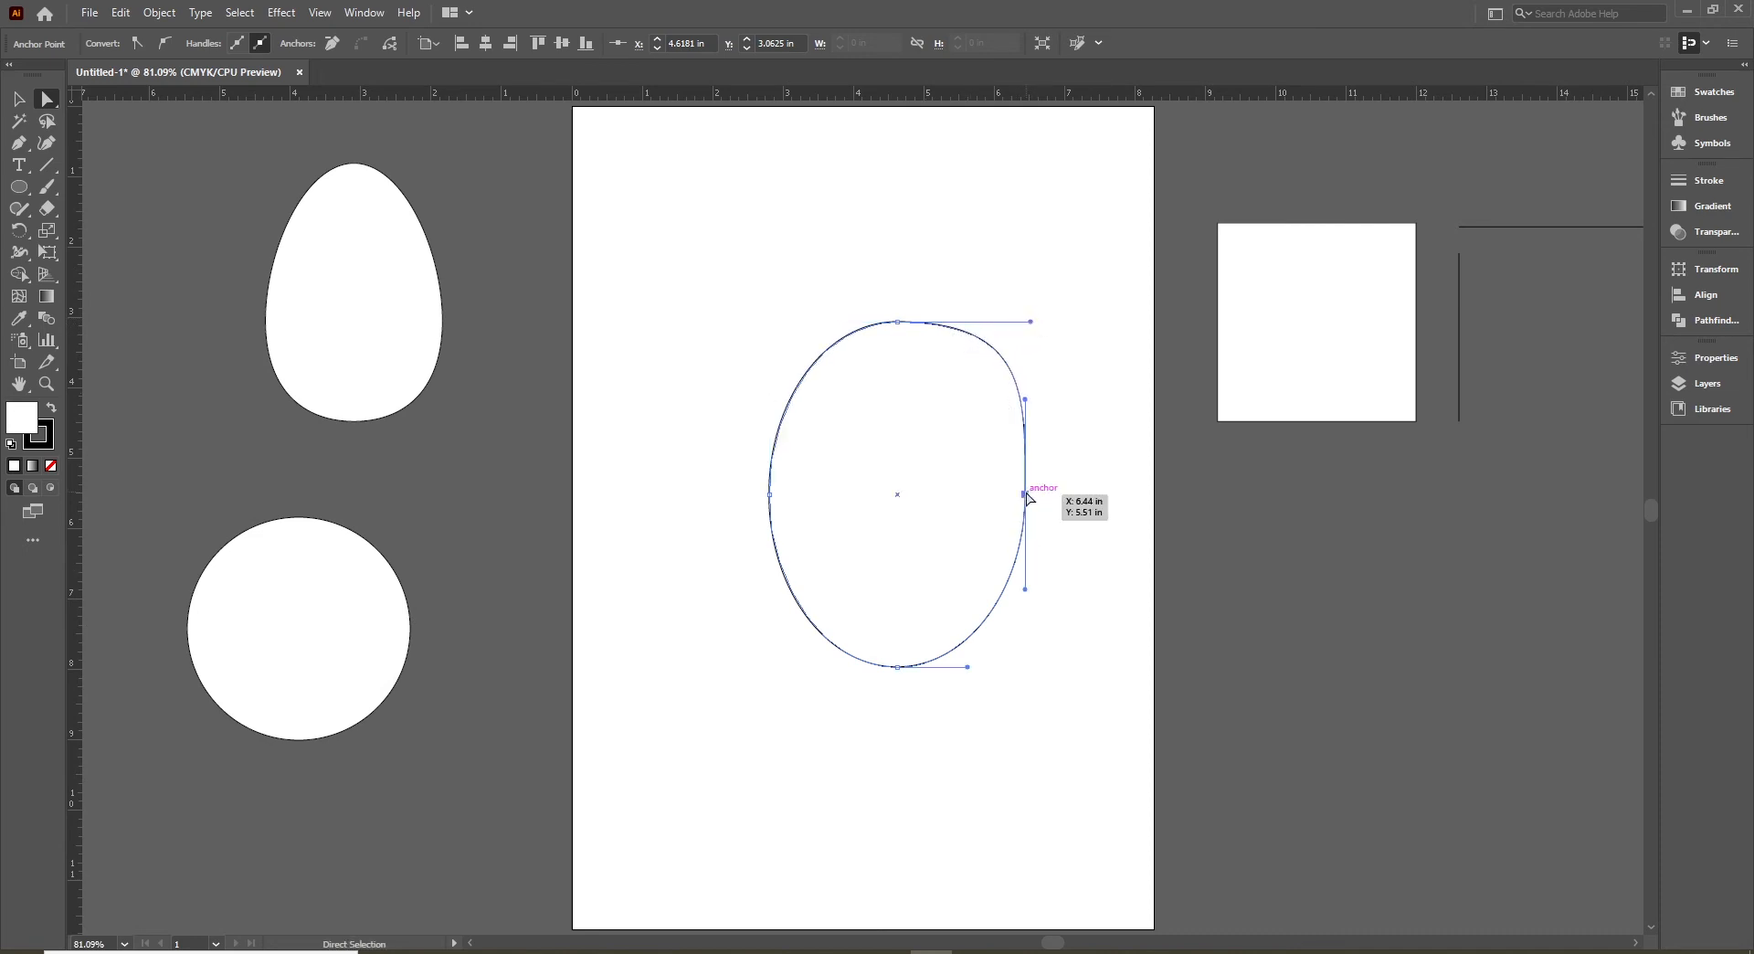
{"action": "left_click_drag", "start_coordinate": [1027, 501], "coordinate": [996, 497]}
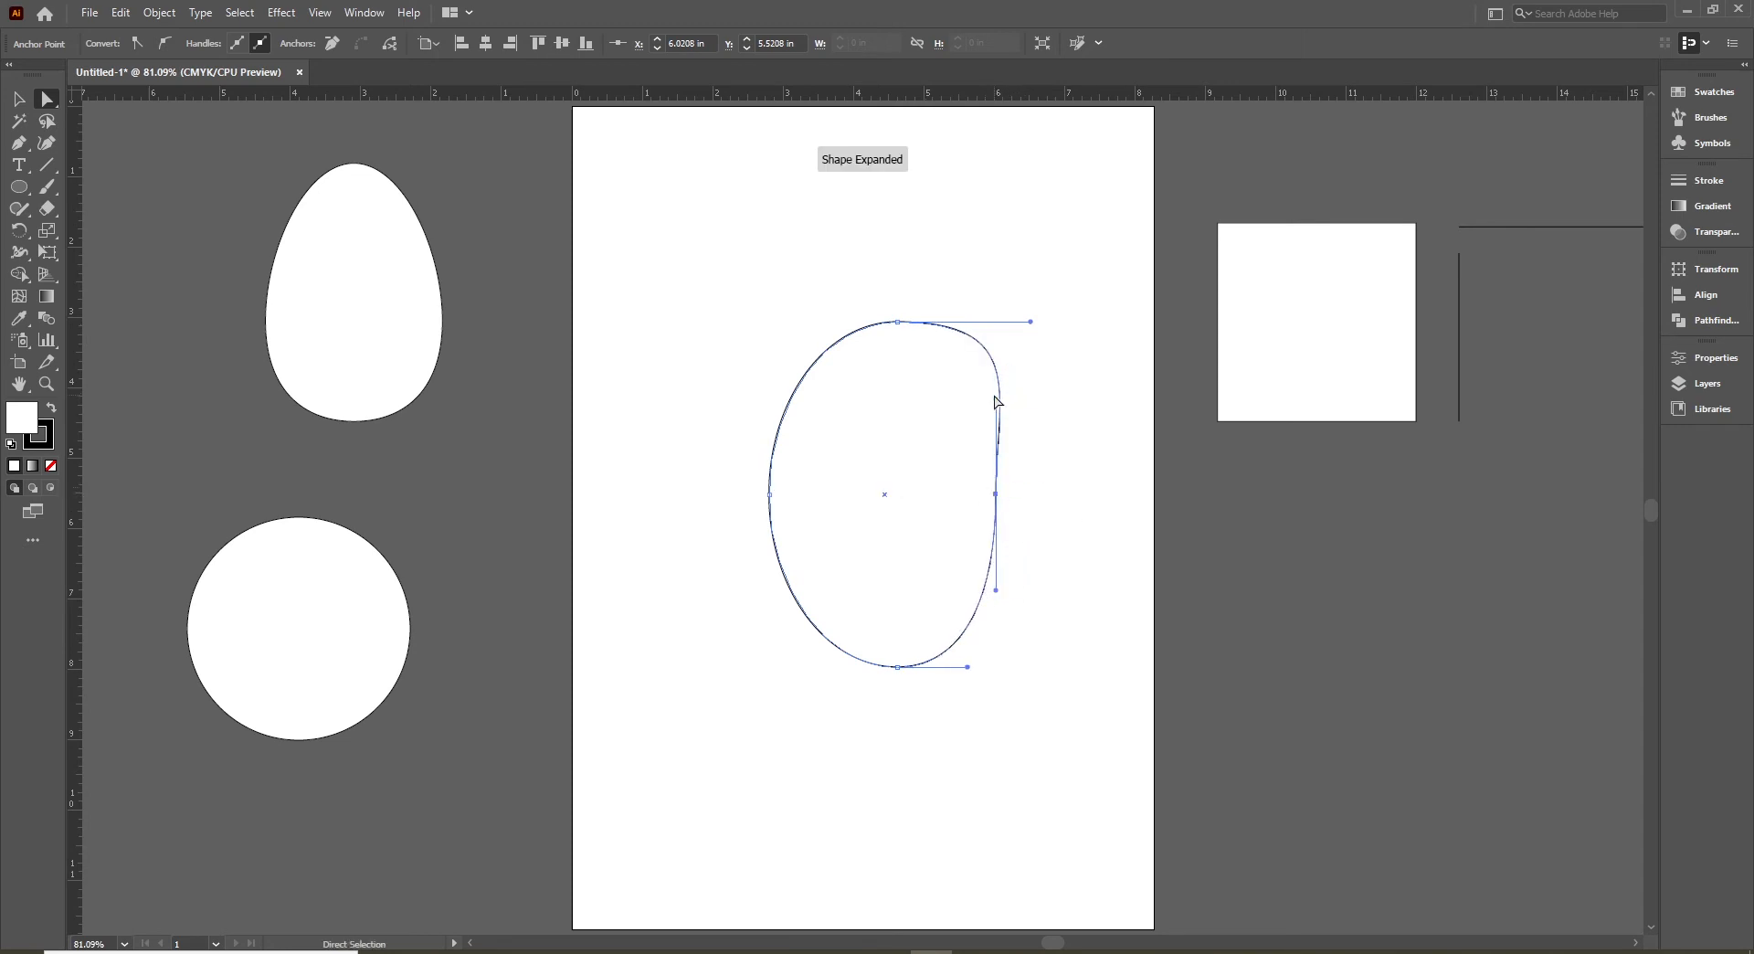
{"action": "left_click_drag", "start_coordinate": [997, 402], "coordinate": [1036, 416]}
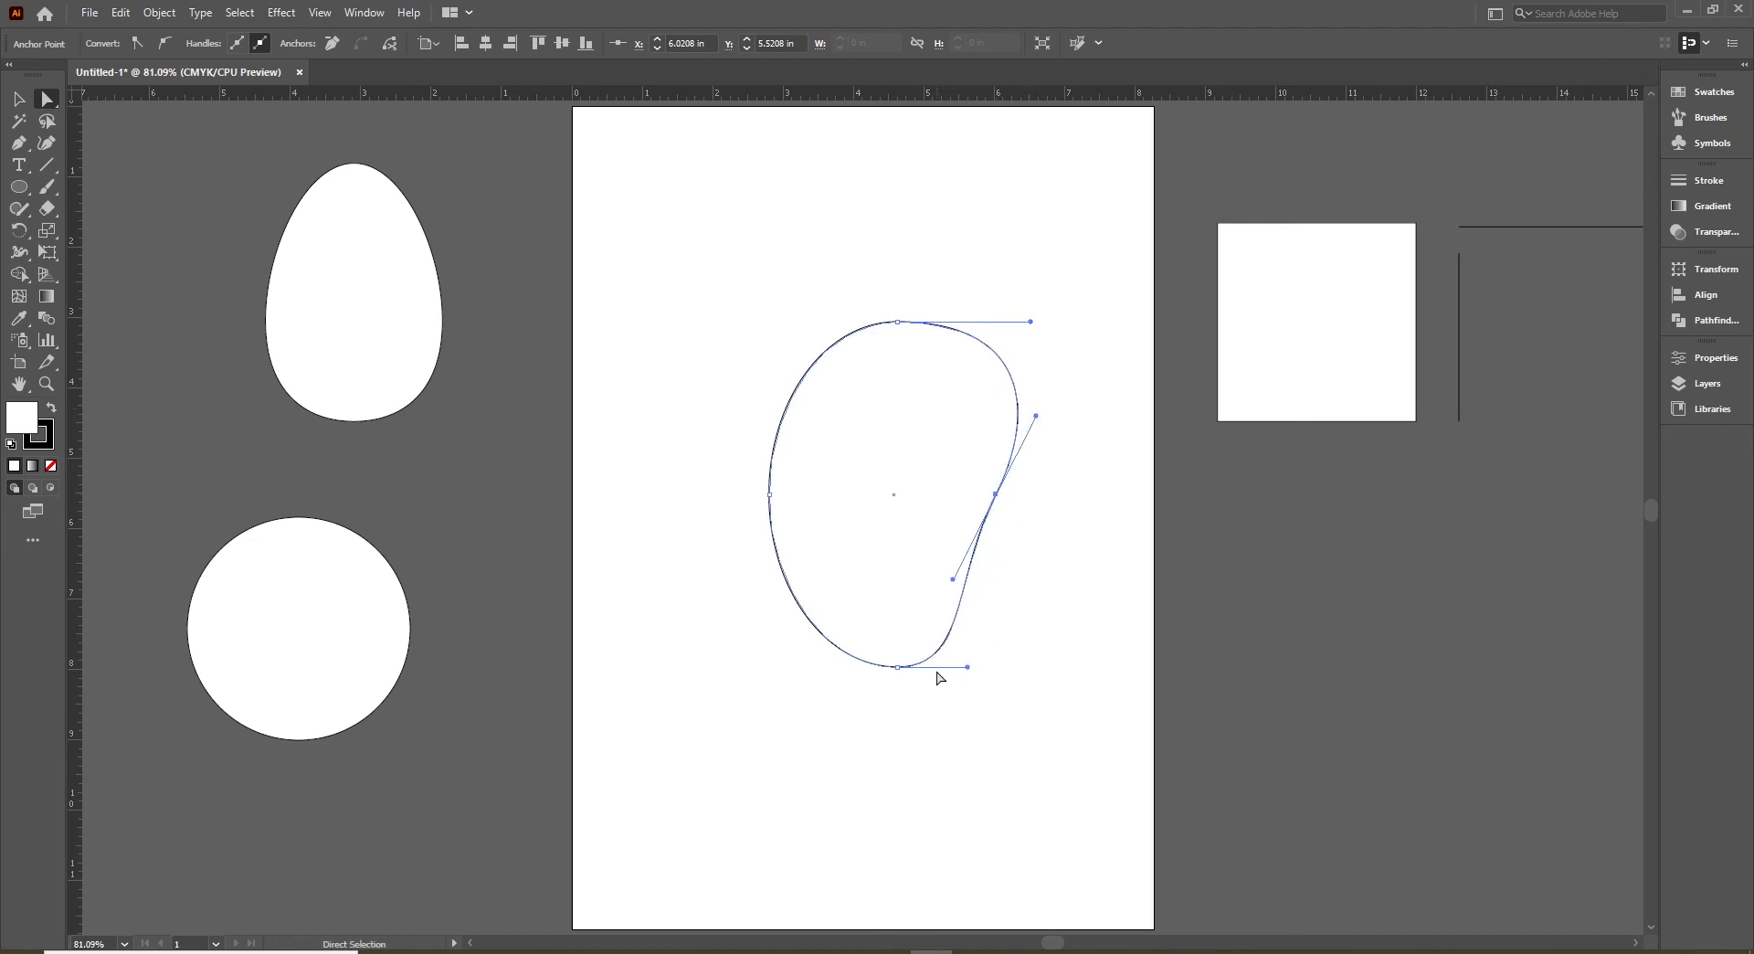
- Move the right anchor point further inward to about X 5.80 in and tilt its upper handle further outward
{"action": "left_click", "coordinate": [897, 666]}
{"action": "mouse_move", "coordinate": [969, 666]}
{"action": "left_mouse_down"}
{"action": "mouse_move", "coordinate": [967, 639]}
{"action": "mouse_move", "coordinate": [968, 667]}
{"action": "left_mouse_up"}
{"action": "left_click_drag", "start_coordinate": [996, 496], "coordinate": [979, 495]}
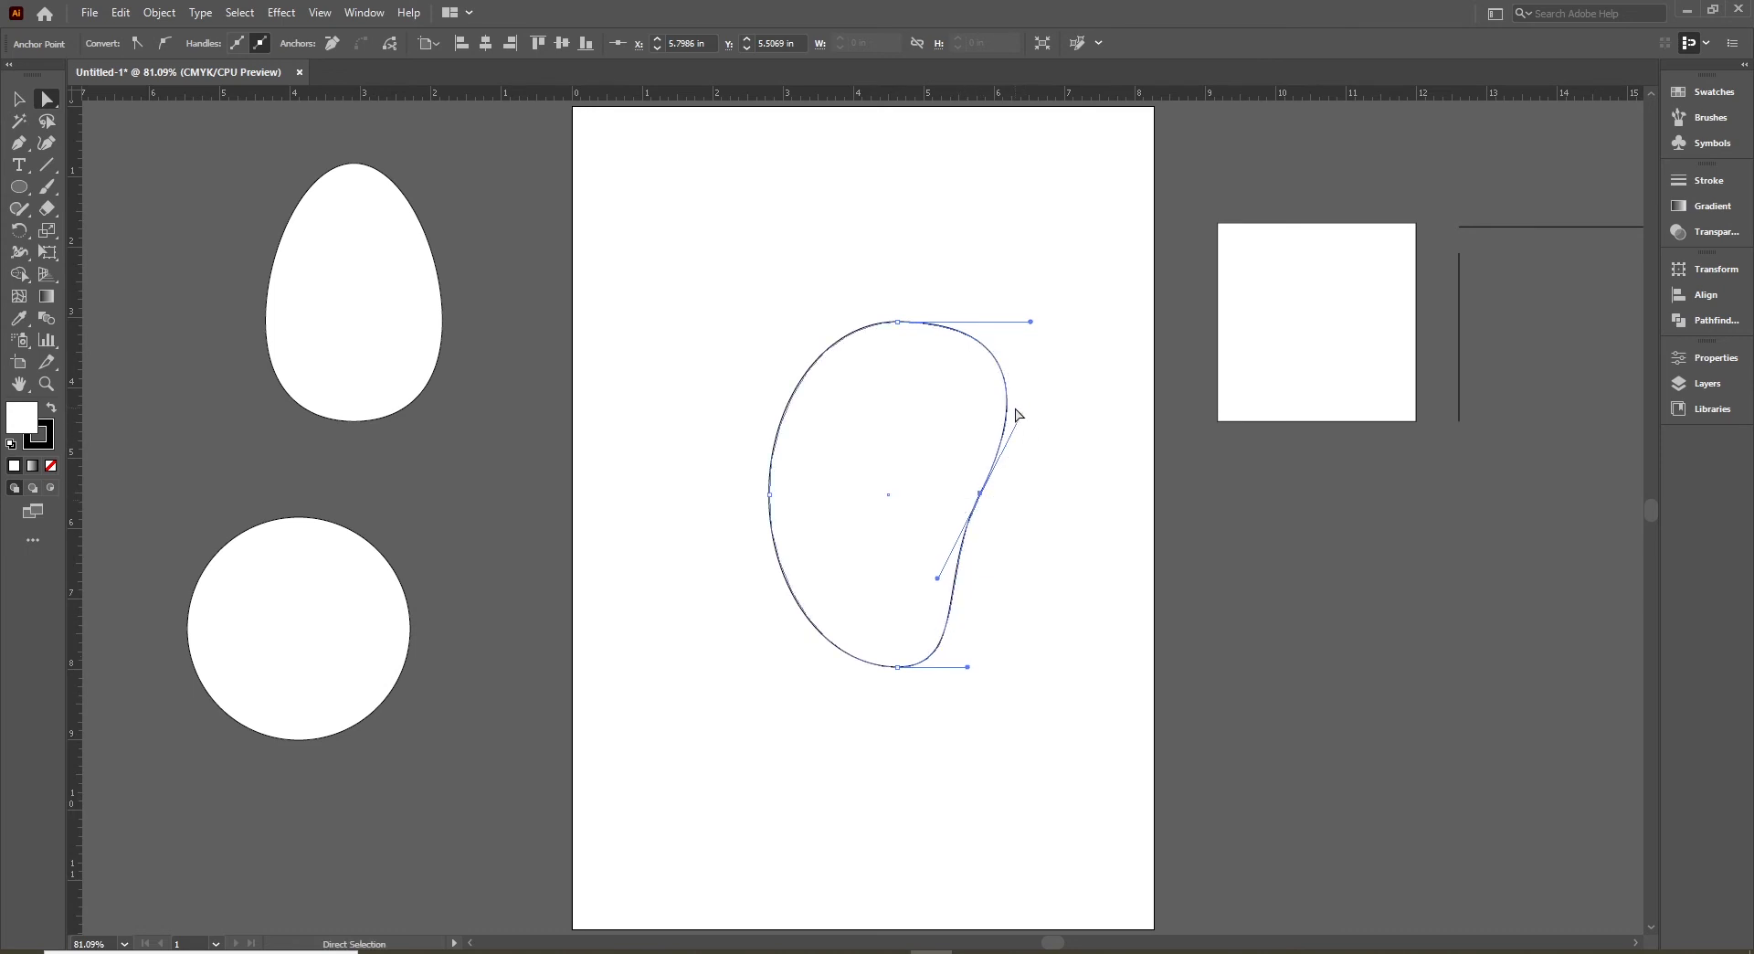
{"action": "left_click_drag", "start_coordinate": [1020, 415], "coordinate": [1048, 422]}
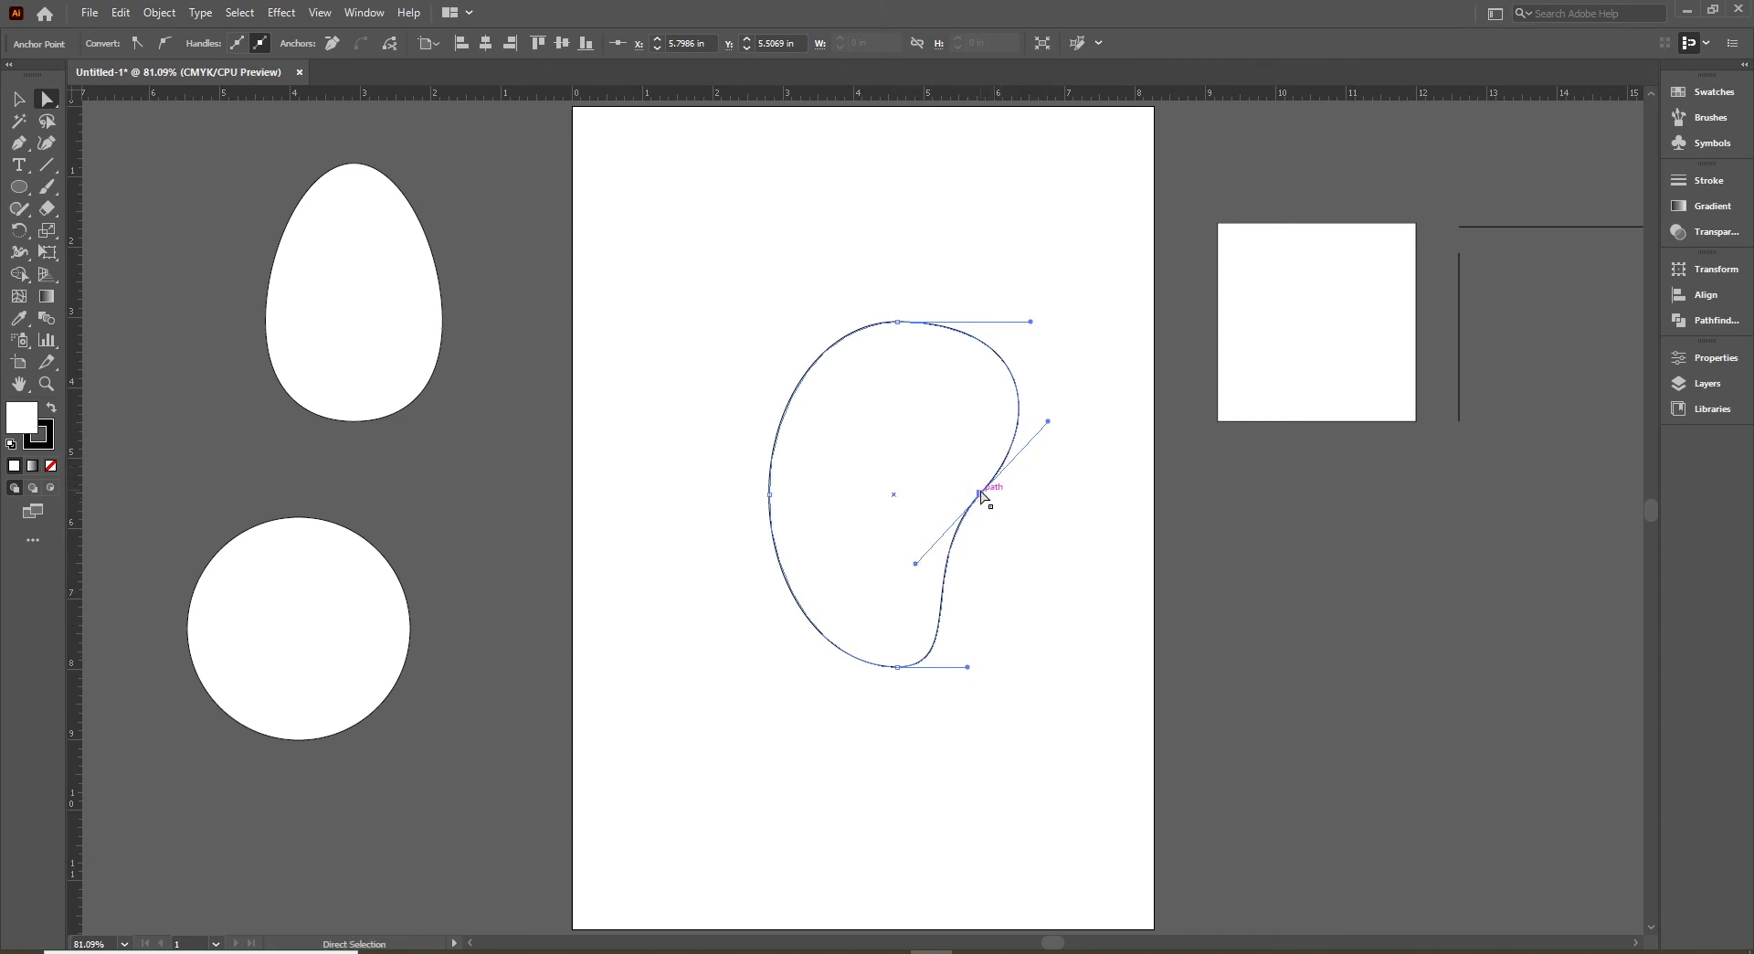
- Shorten the top anchor's right handle, adjust both handles of the right anchor to smooth the bean shape, and deselect
{"action": "left_click_drag", "start_coordinate": [1031, 321], "coordinate": [1013, 321]}
{"action": "left_click_drag", "start_coordinate": [1049, 421], "coordinate": [1048, 407]}
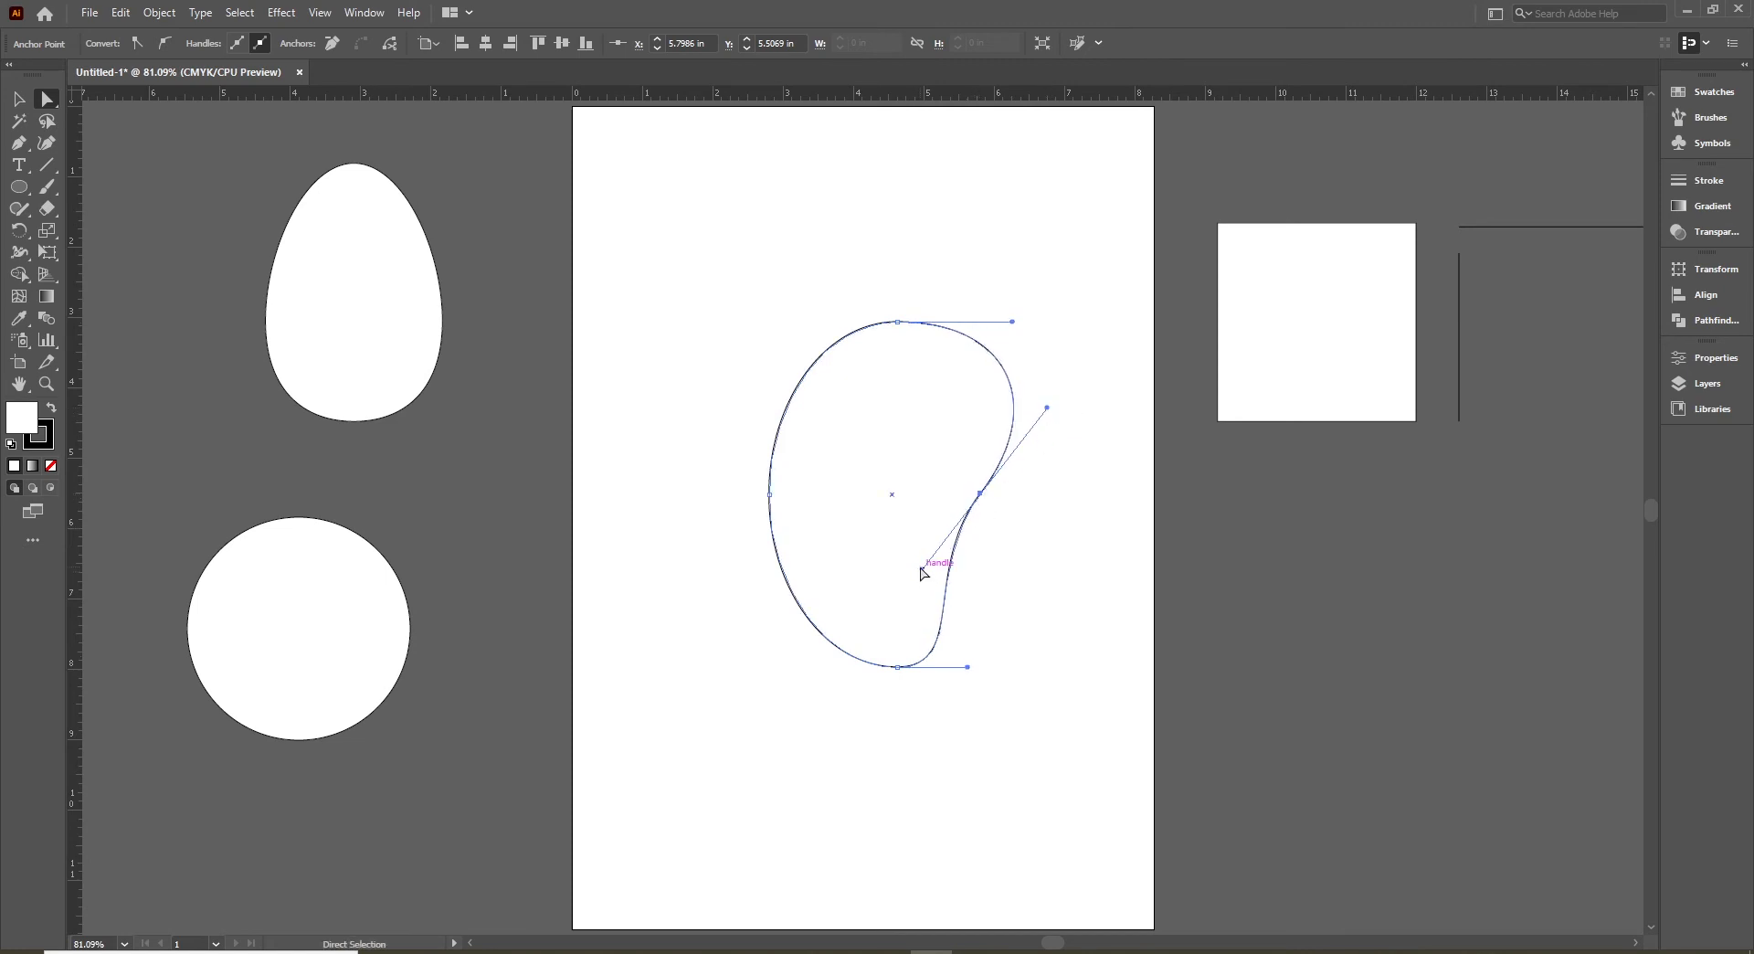
{"action": "left_click_drag", "start_coordinate": [920, 568], "coordinate": [903, 598]}
{"action": "key", "text": "v"}
{"action": "left_click", "coordinate": [1021, 599]}
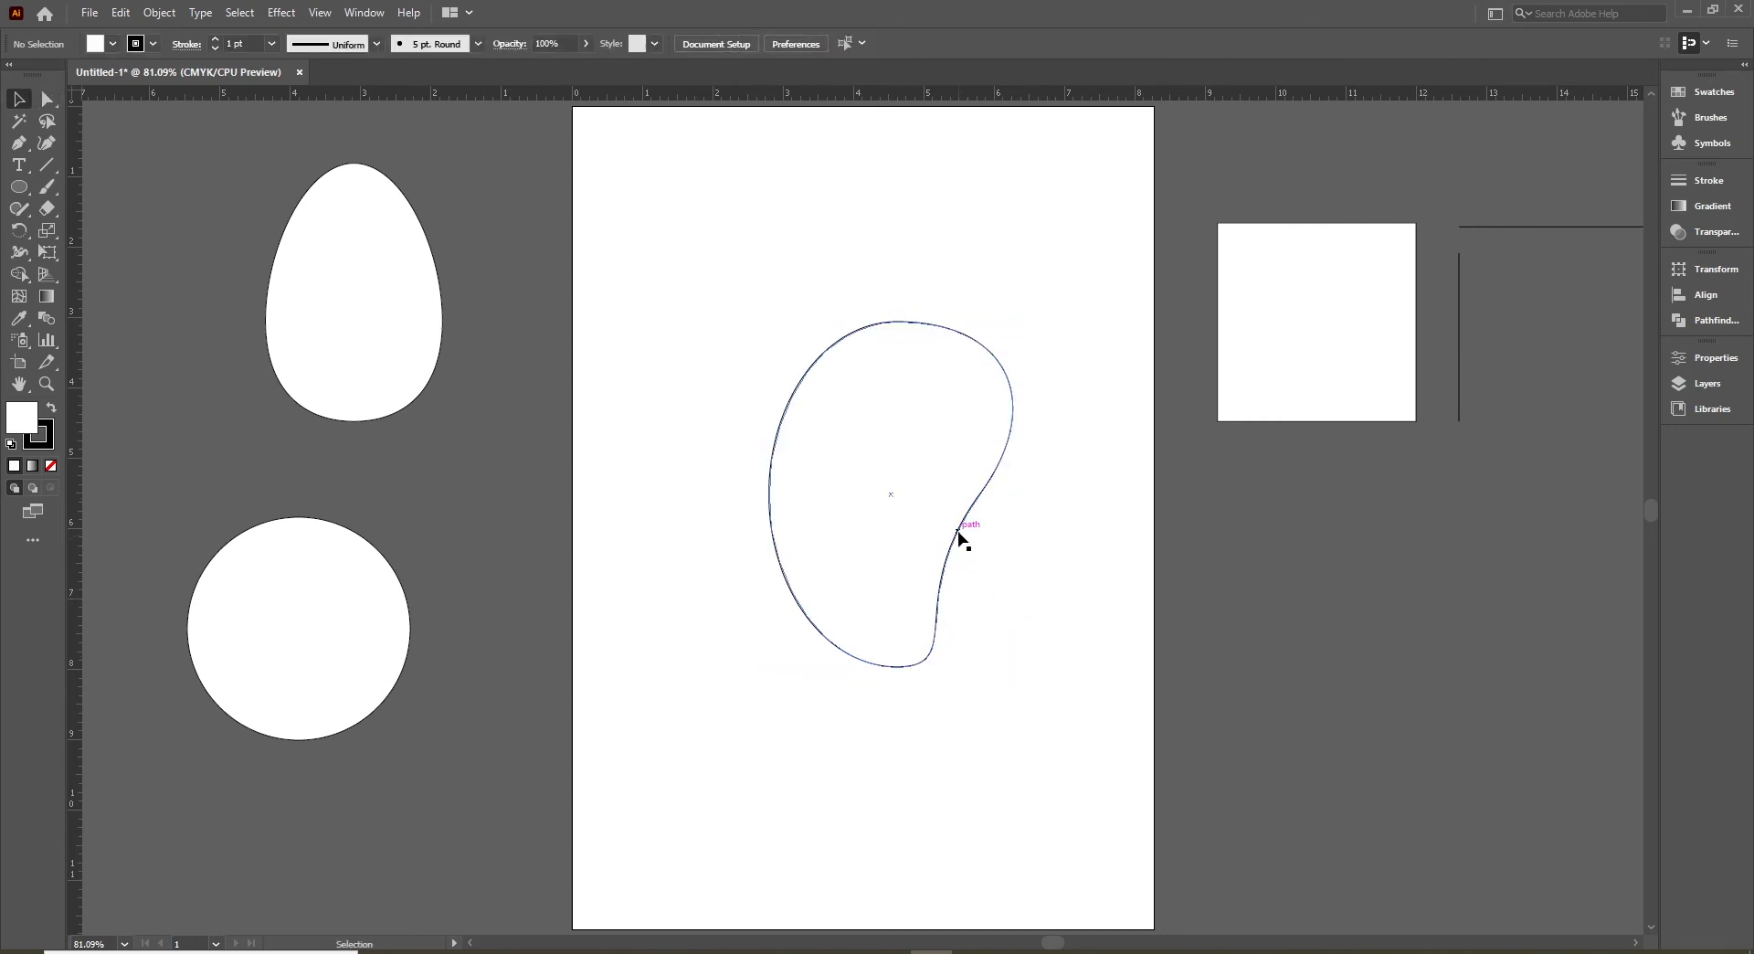
- Rotate the bean shape slightly counter-clockwise with Free Transform and deselect it
{"action": "left_click", "coordinate": [958, 535]}
{"action": "key", "text": "e"}
{"action": "left_click_drag", "start_coordinate": [937, 744], "coordinate": [975, 742]}
{"action": "key", "text": "v"}
{"action": "left_click", "coordinate": [975, 743]}
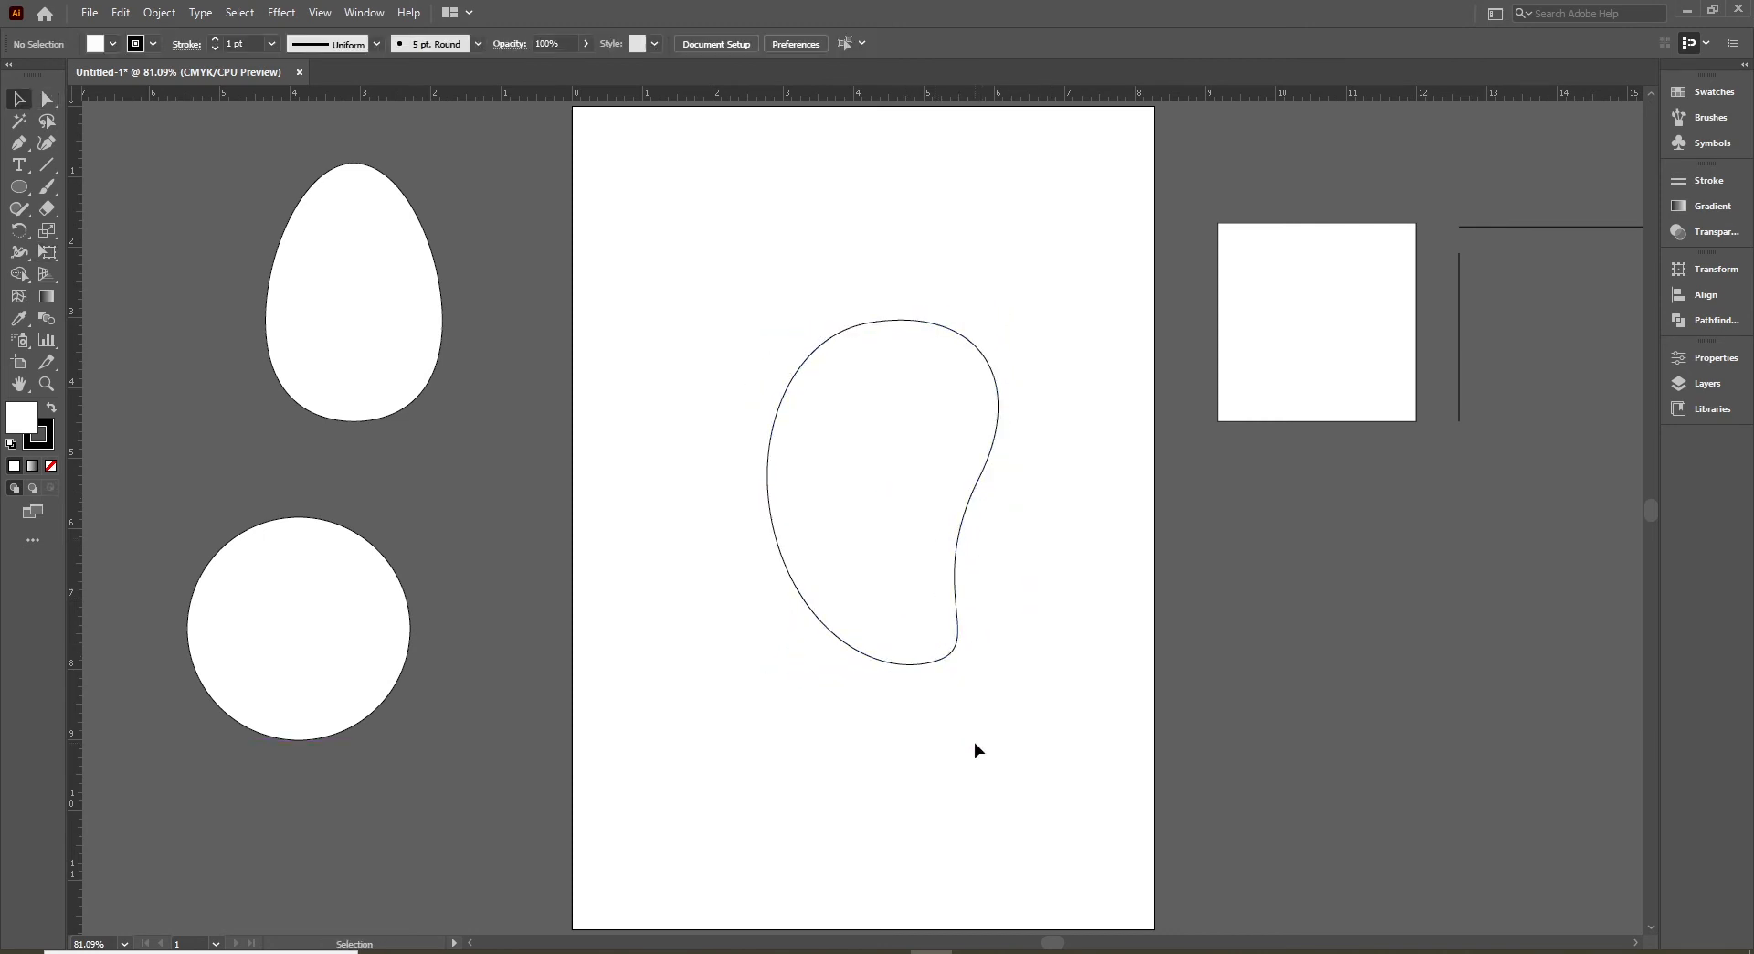
- Move the bean shape off the artboard to below the square on the right side
{"action": "left_click", "coordinate": [944, 664]}
{"action": "left_click", "coordinate": [1014, 771]}
{"action": "left_click_drag", "start_coordinate": [957, 610], "coordinate": [1408, 774]}
{"action": "left_click", "coordinate": [846, 571]}
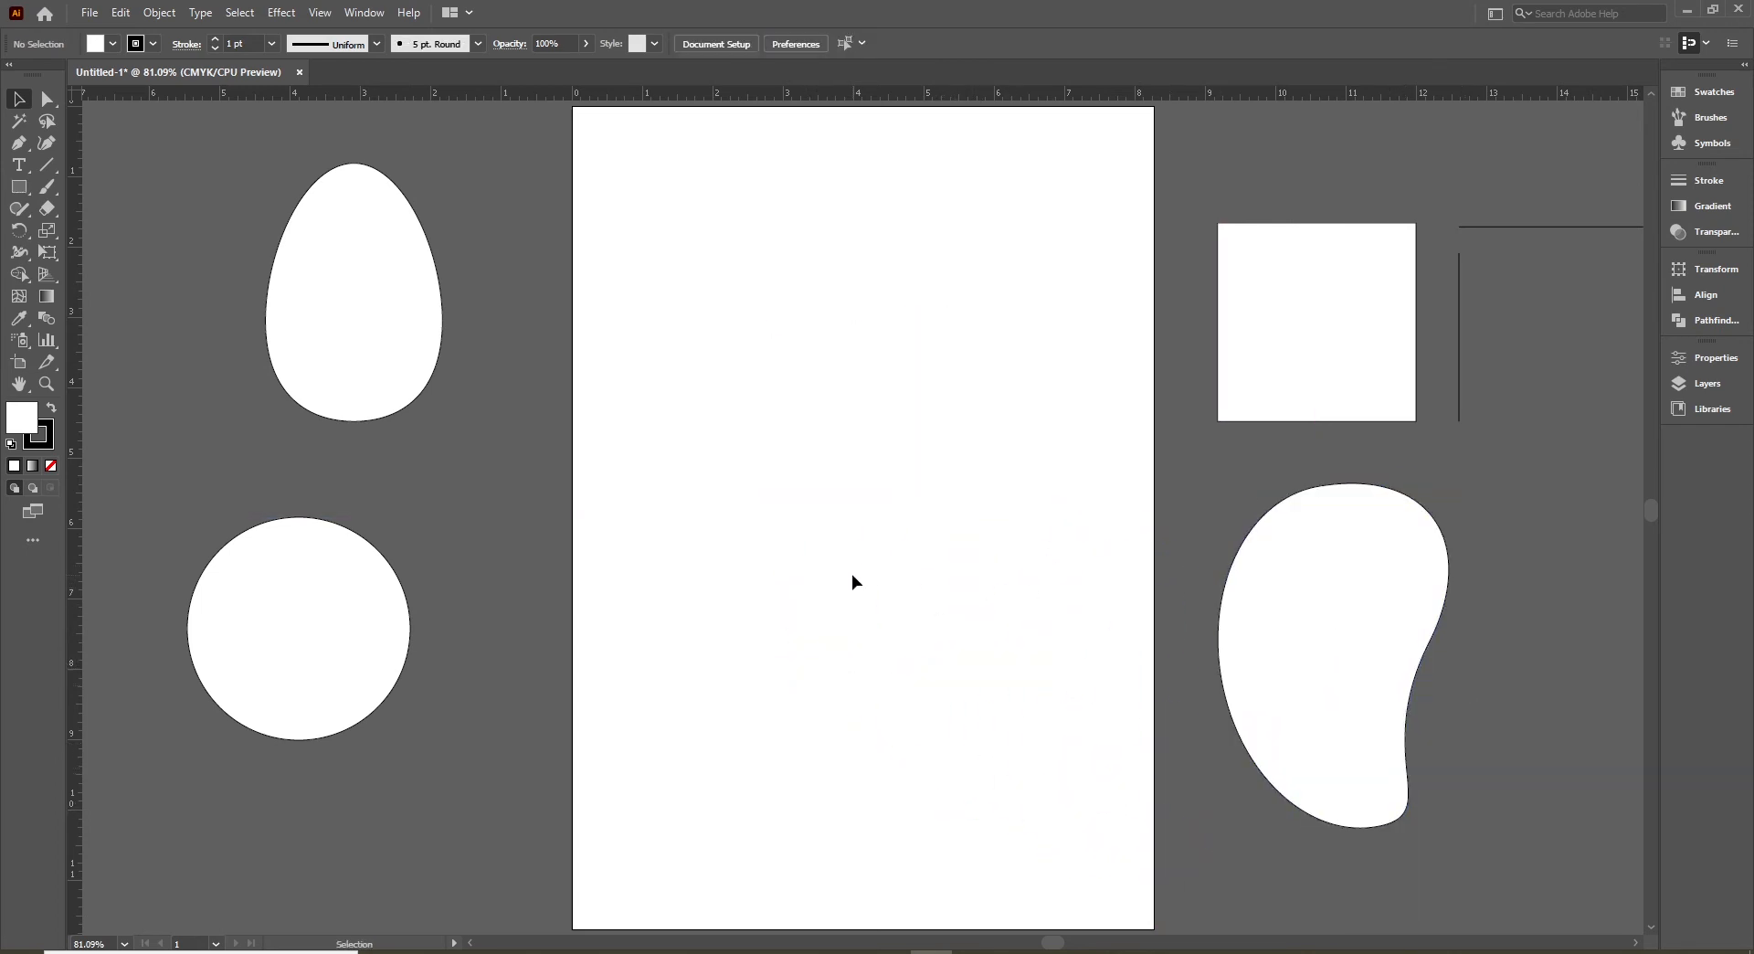
- Draw a square about 2.94 in wide on the artboard and duplicate it directly above so their edges meet
{"action": "left_click", "coordinate": [18, 189]}
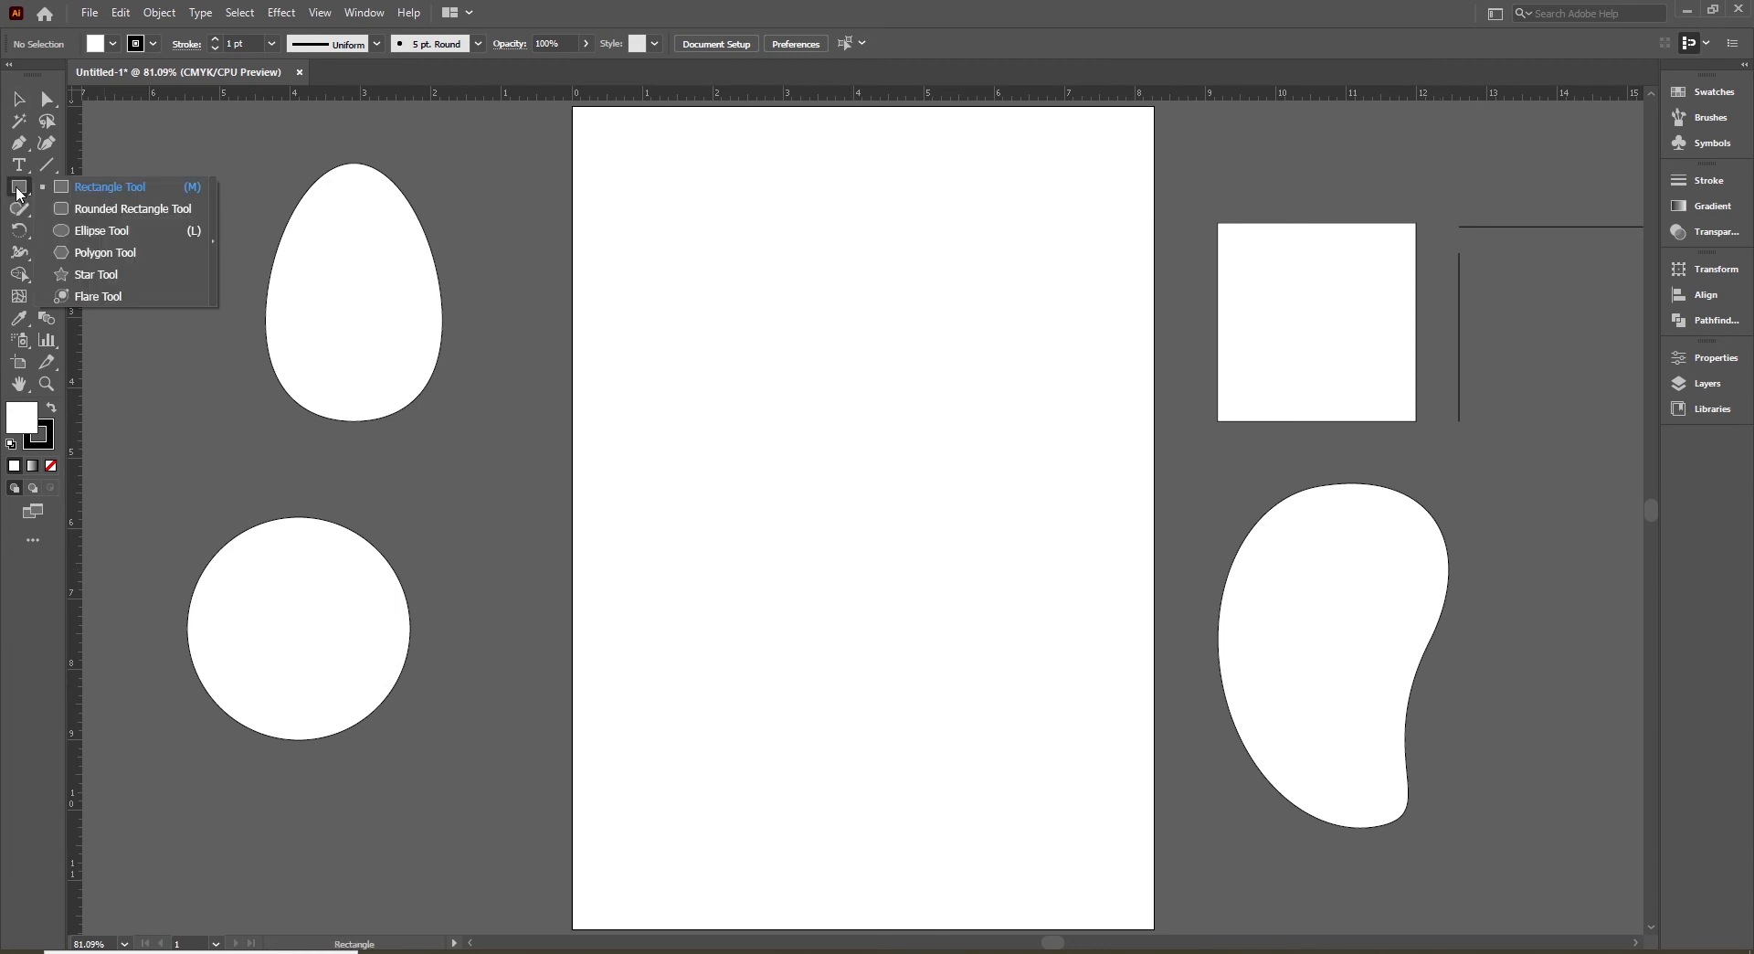
{"action": "left_click", "coordinate": [96, 186]}
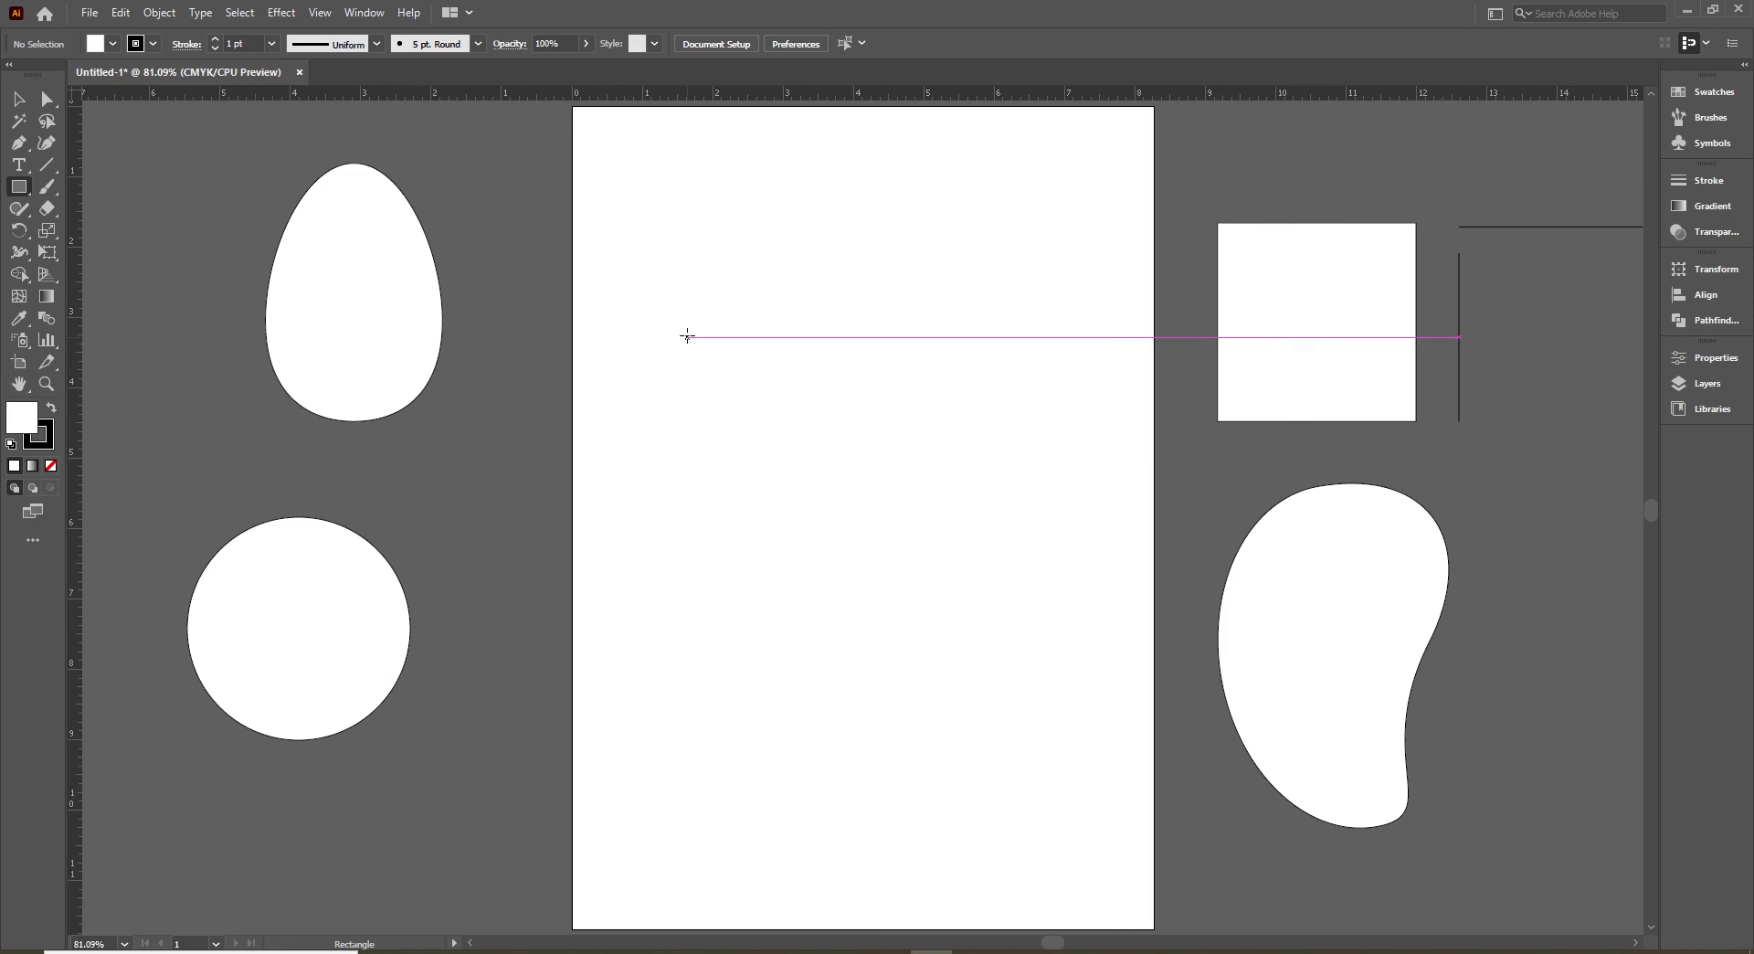
{"action": "left_click_drag", "start_coordinate": [699, 386], "coordinate": [885, 680]}
{"action": "key", "text": "v"}
{"action": "left_click", "coordinate": [923, 592]}
{"action": "left_click", "coordinate": [838, 771]}
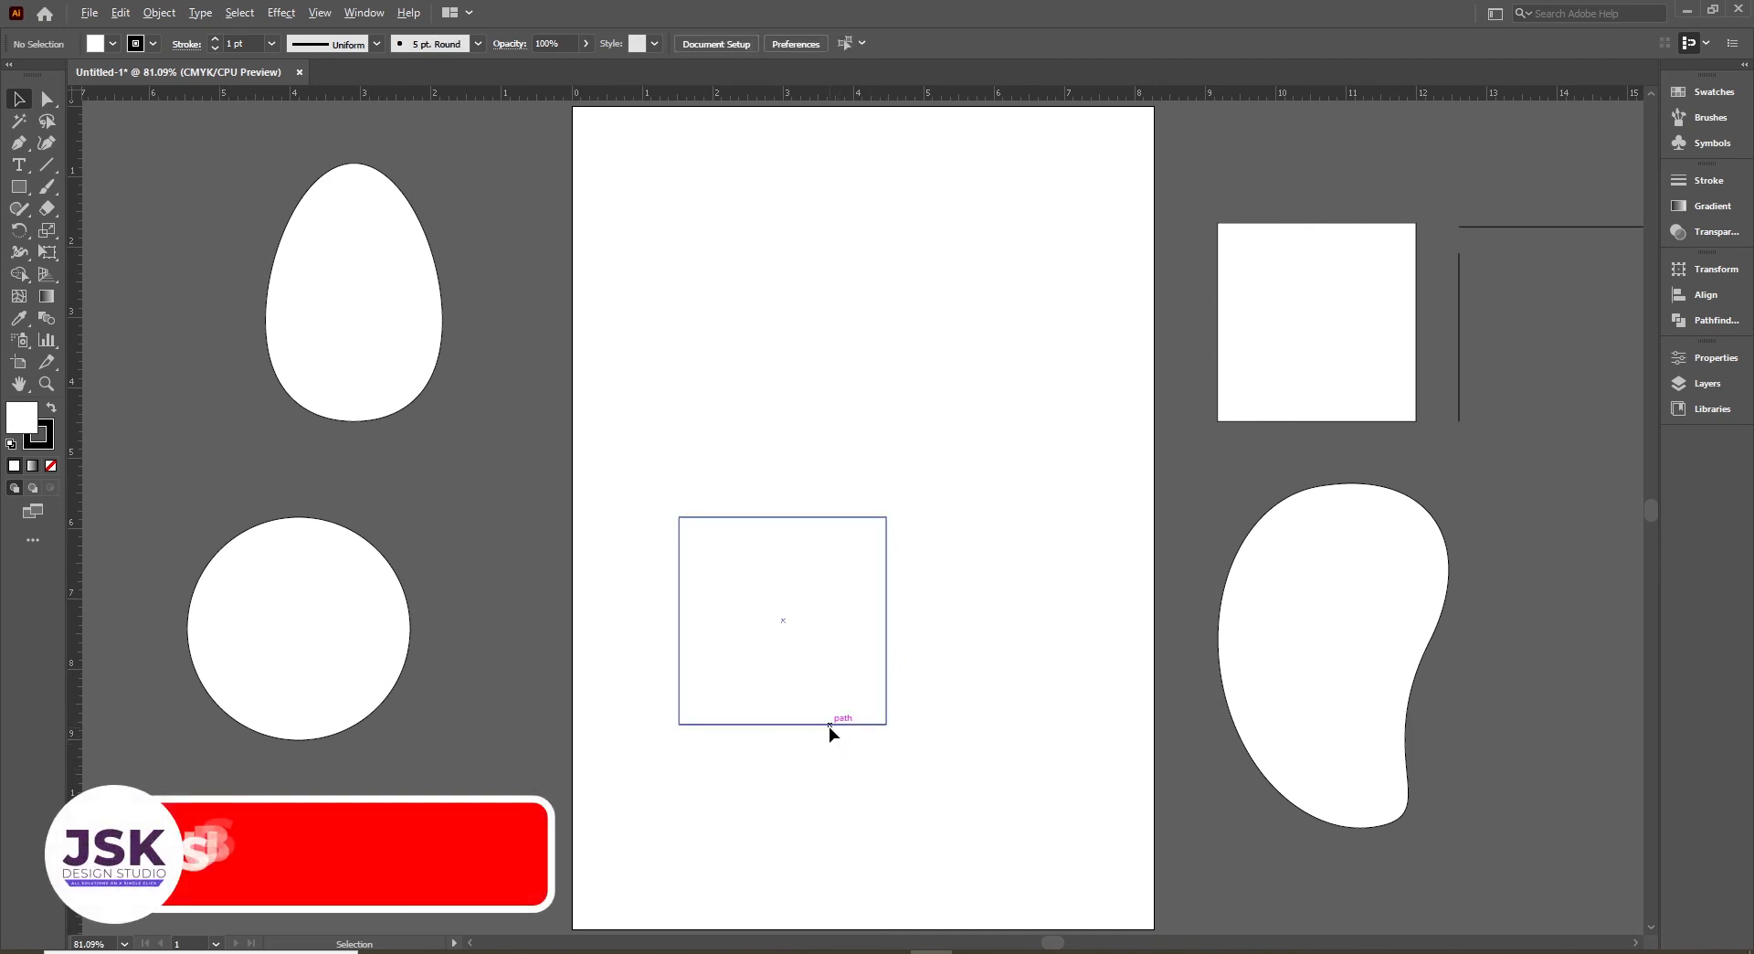
{"action": "left_click_drag", "start_coordinate": [829, 727], "coordinate": [830, 518]}
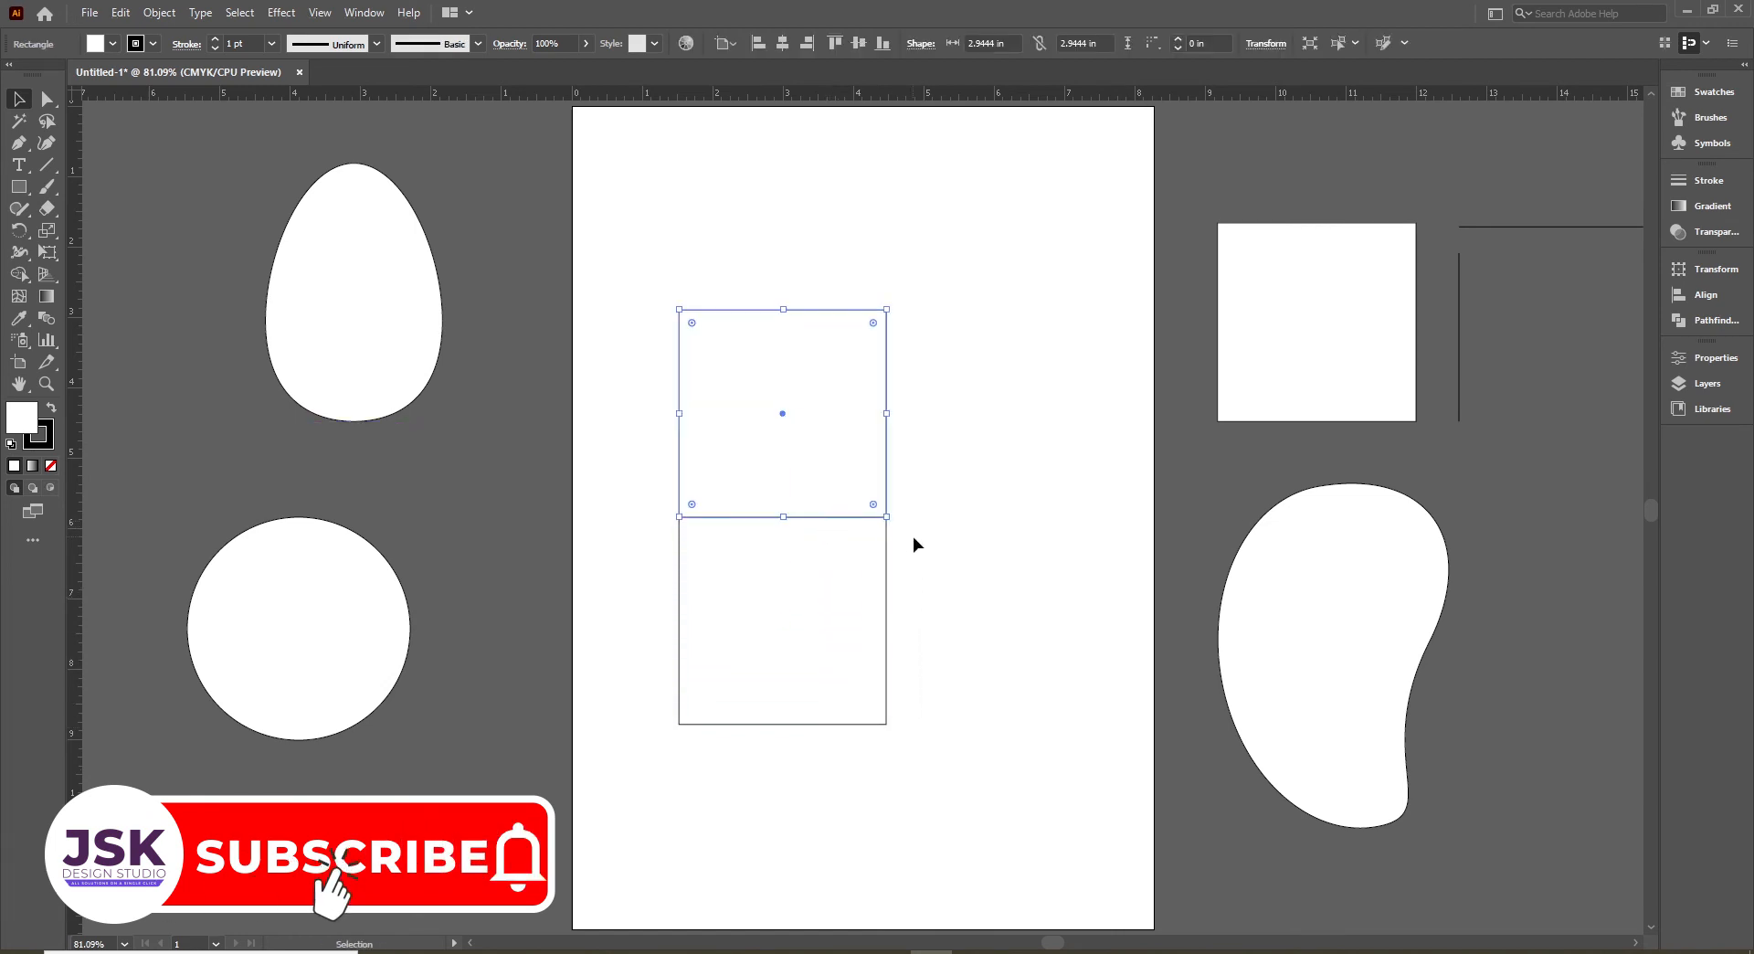
- Duplicate the lower square directly to its right so their edges meet, and deselect
{"action": "left_click", "coordinate": [985, 526]}
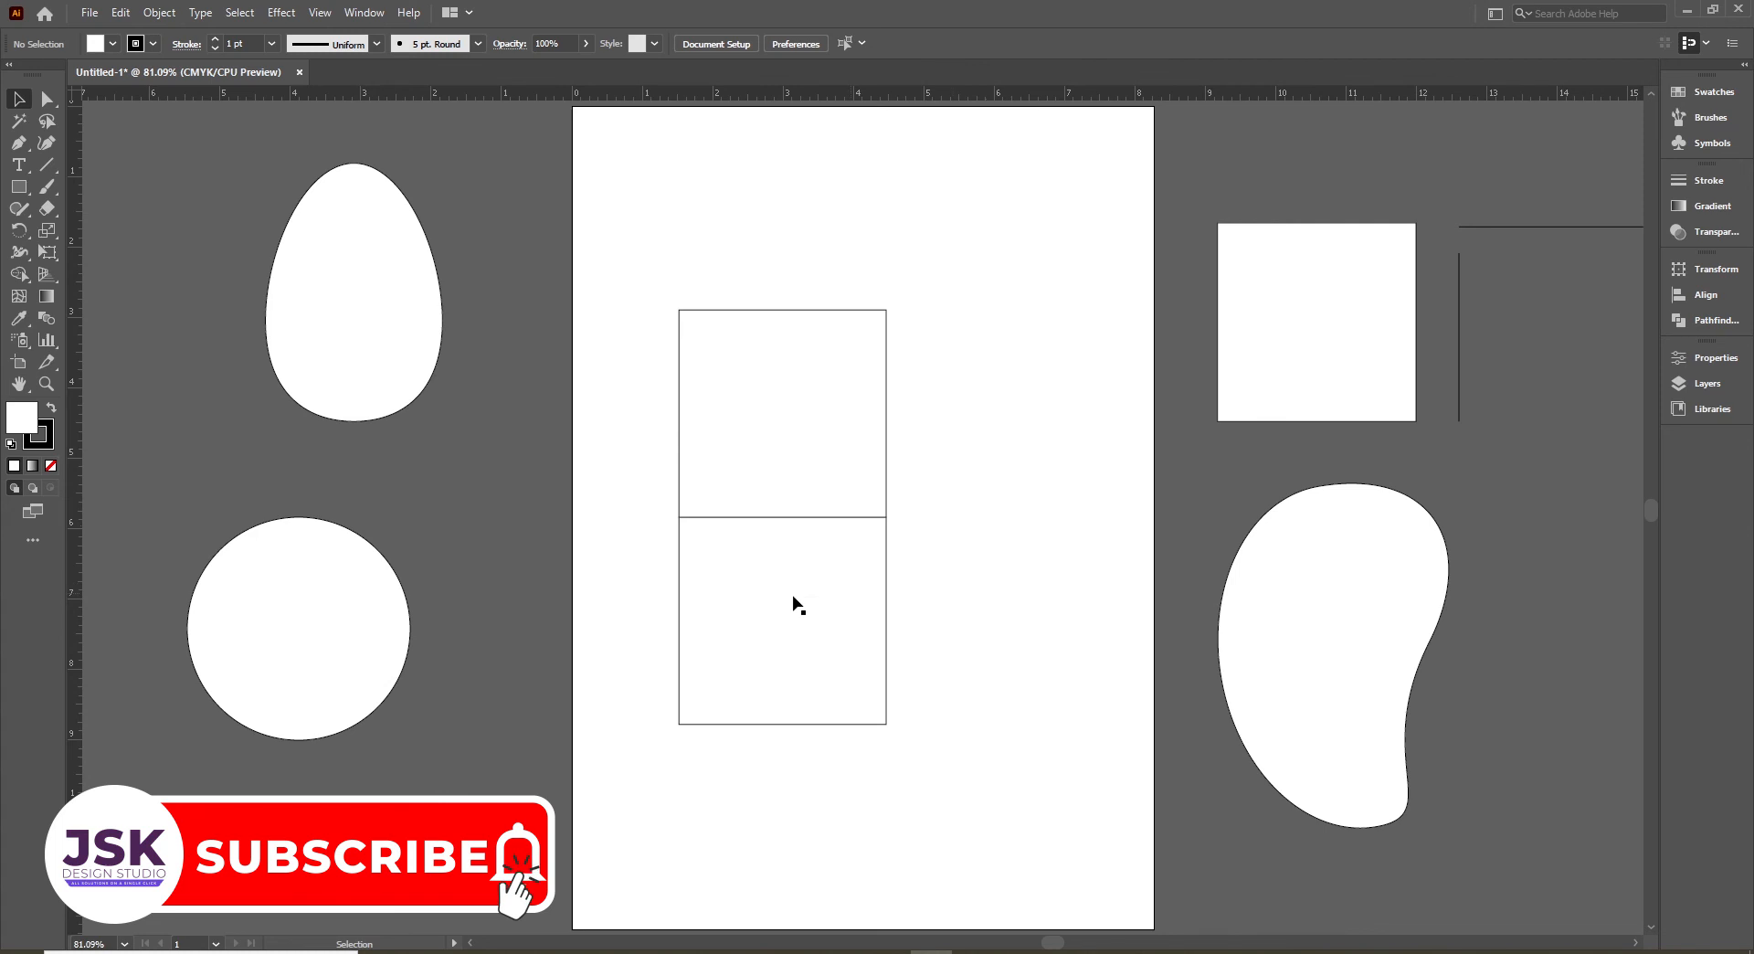
{"action": "left_click_drag", "start_coordinate": [680, 615], "coordinate": [888, 621]}
{"action": "left_click", "coordinate": [987, 462]}
{"action": "scroll", "coordinate": [794, 536], "scroll_direction": "right", "scroll_amount": 2}
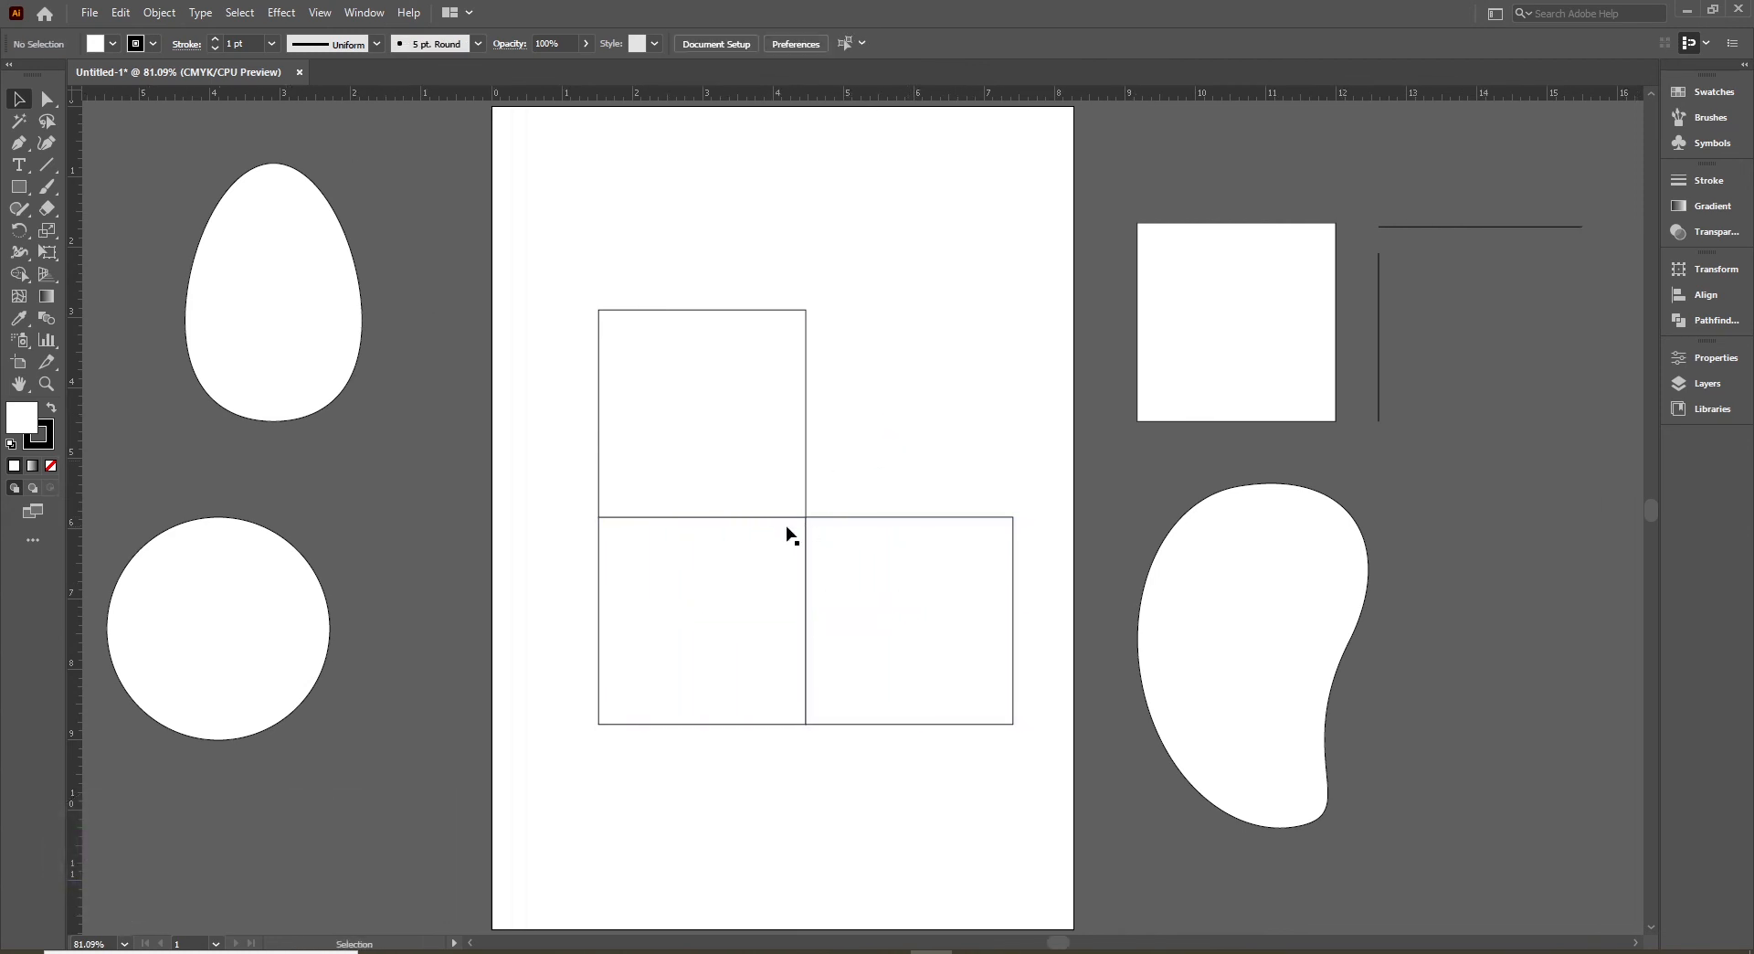
- Narrow the right-hand square to about 1.78 in wide and duplicate it directly above so the edges meet
{"action": "left_click", "coordinate": [1012, 598]}
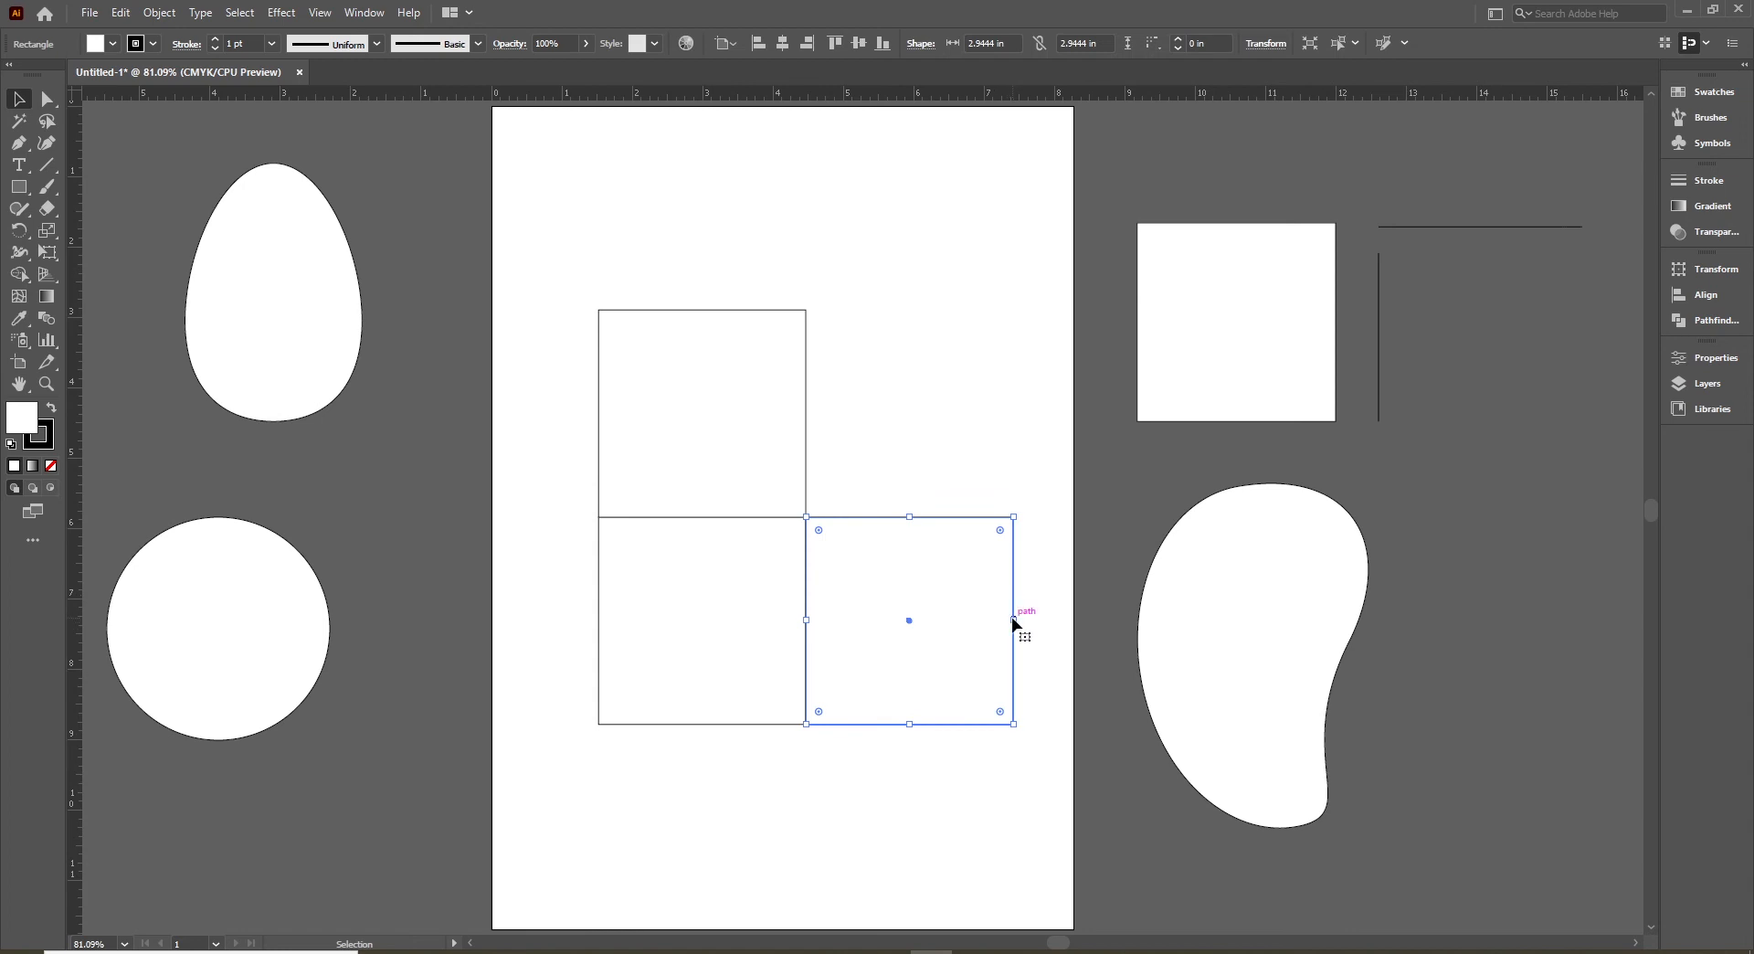
{"action": "left_click_drag", "start_coordinate": [1017, 621], "coordinate": [933, 615]}
{"action": "left_click", "coordinate": [994, 633]}
{"action": "scroll", "coordinate": [950, 634], "scroll_direction": "right", "scroll_amount": 1}
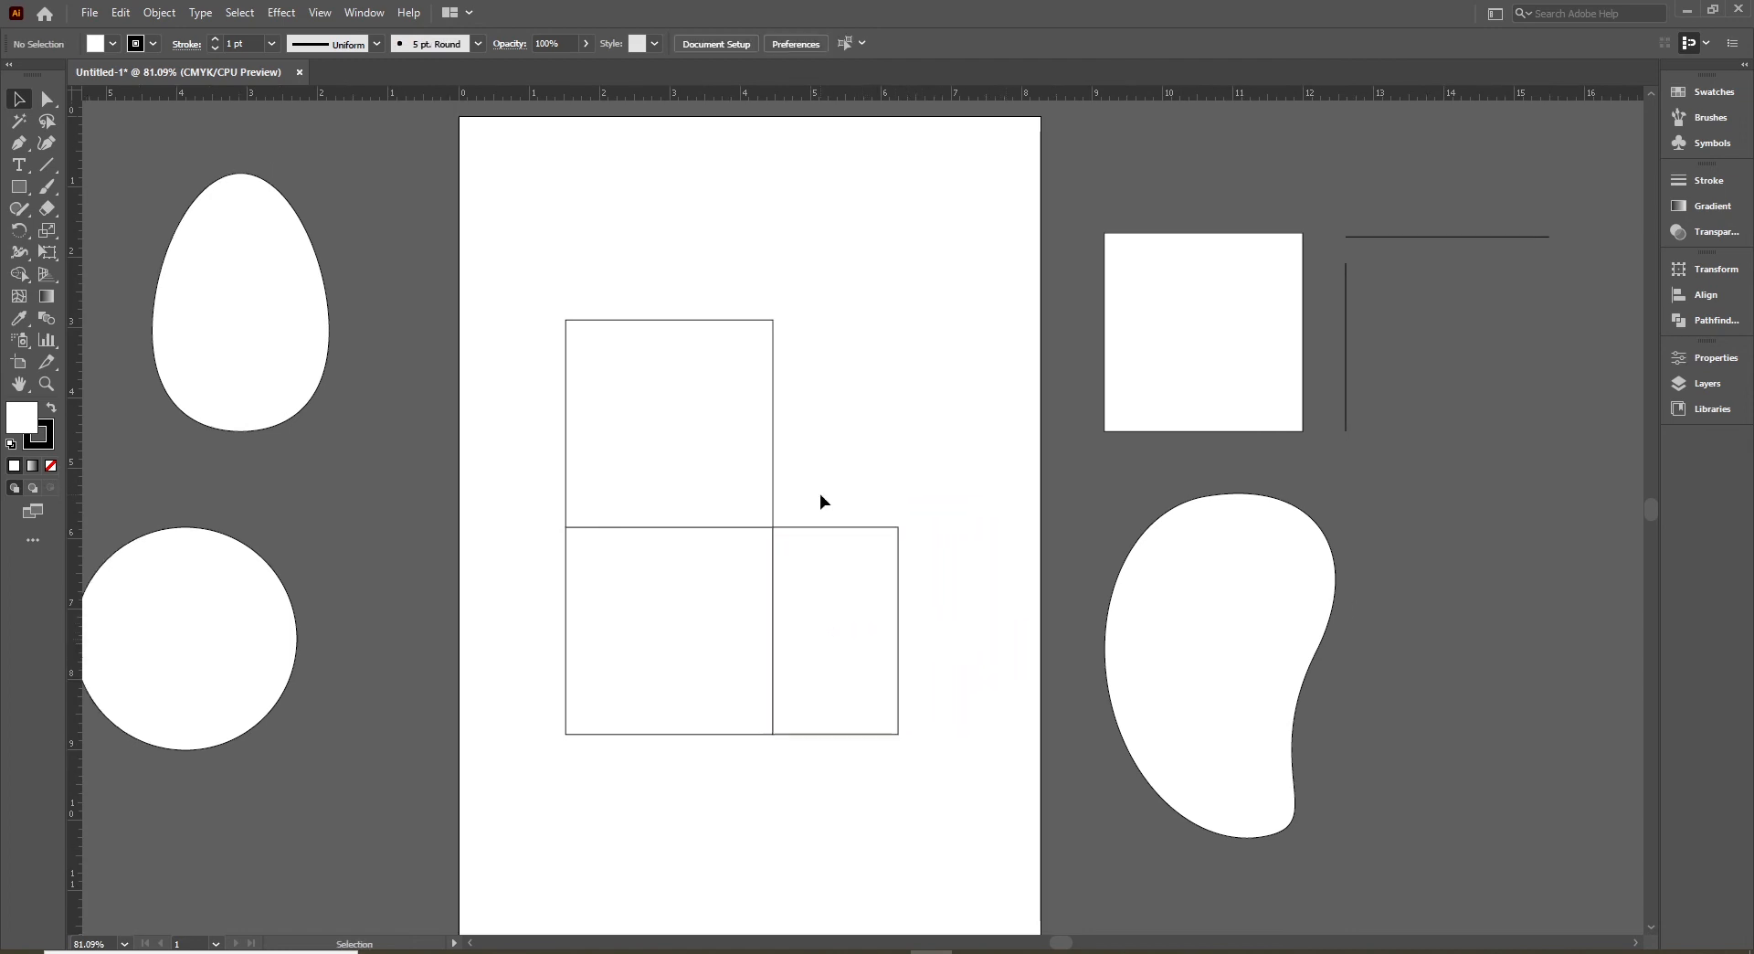
{"action": "left_click", "coordinate": [828, 540]}
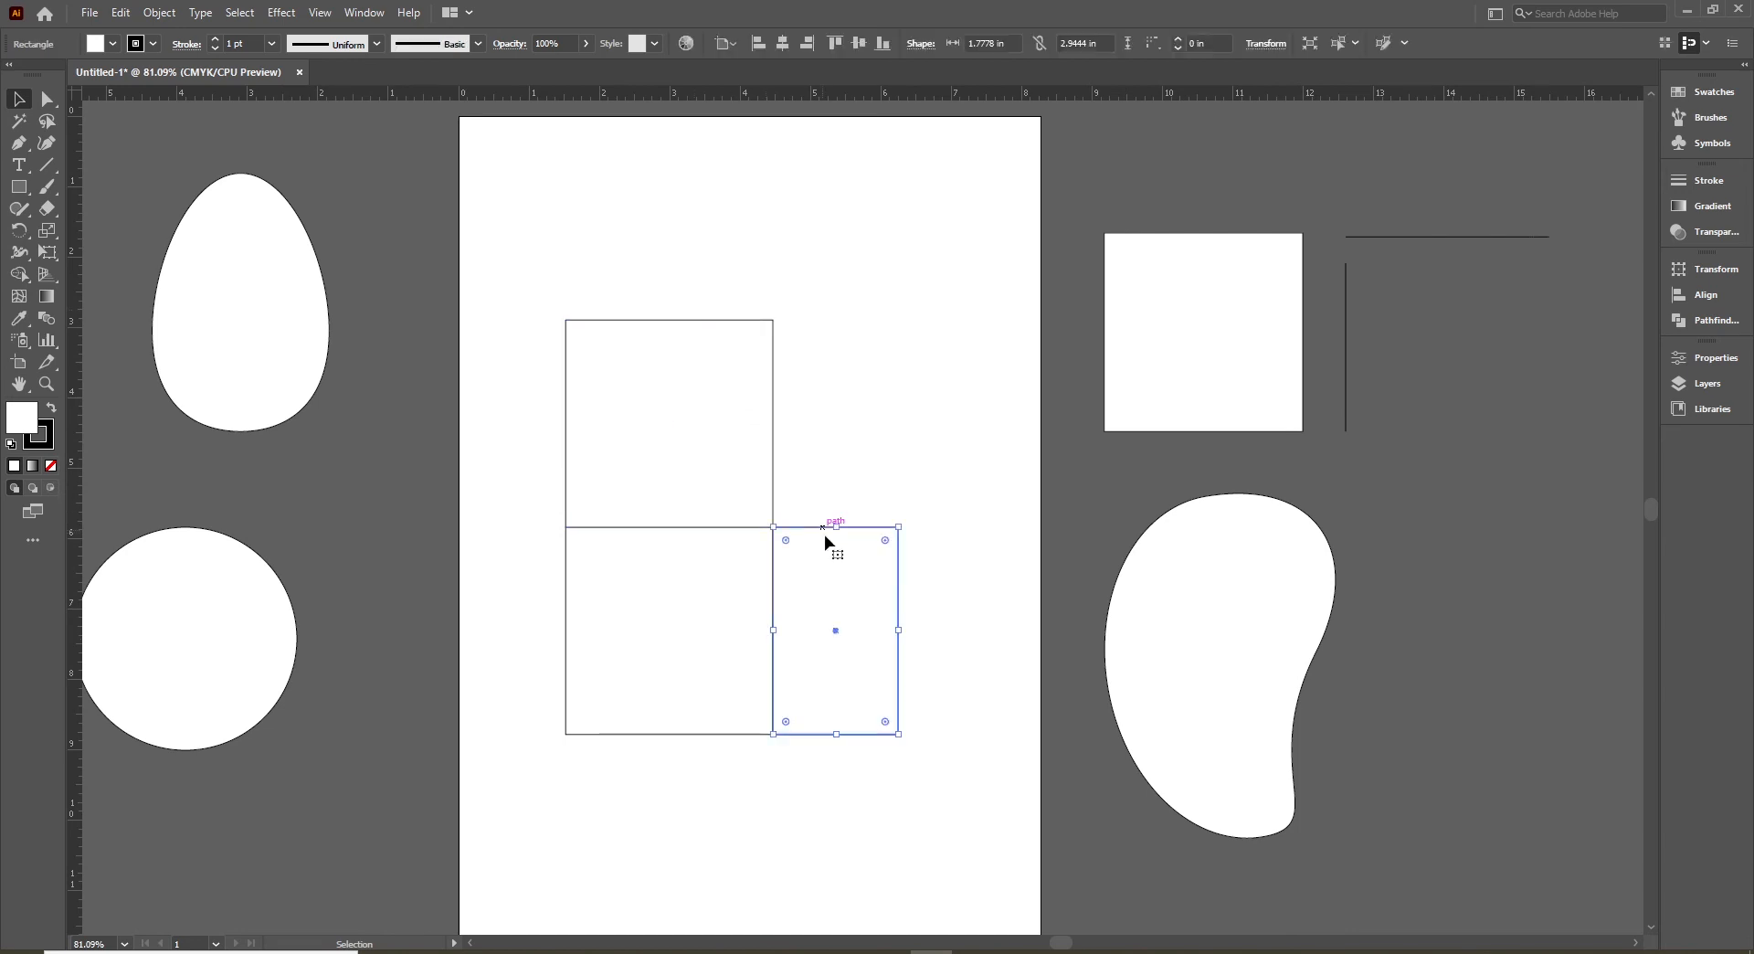
{"action": "left_click_drag", "start_coordinate": [901, 718], "coordinate": [889, 511]}
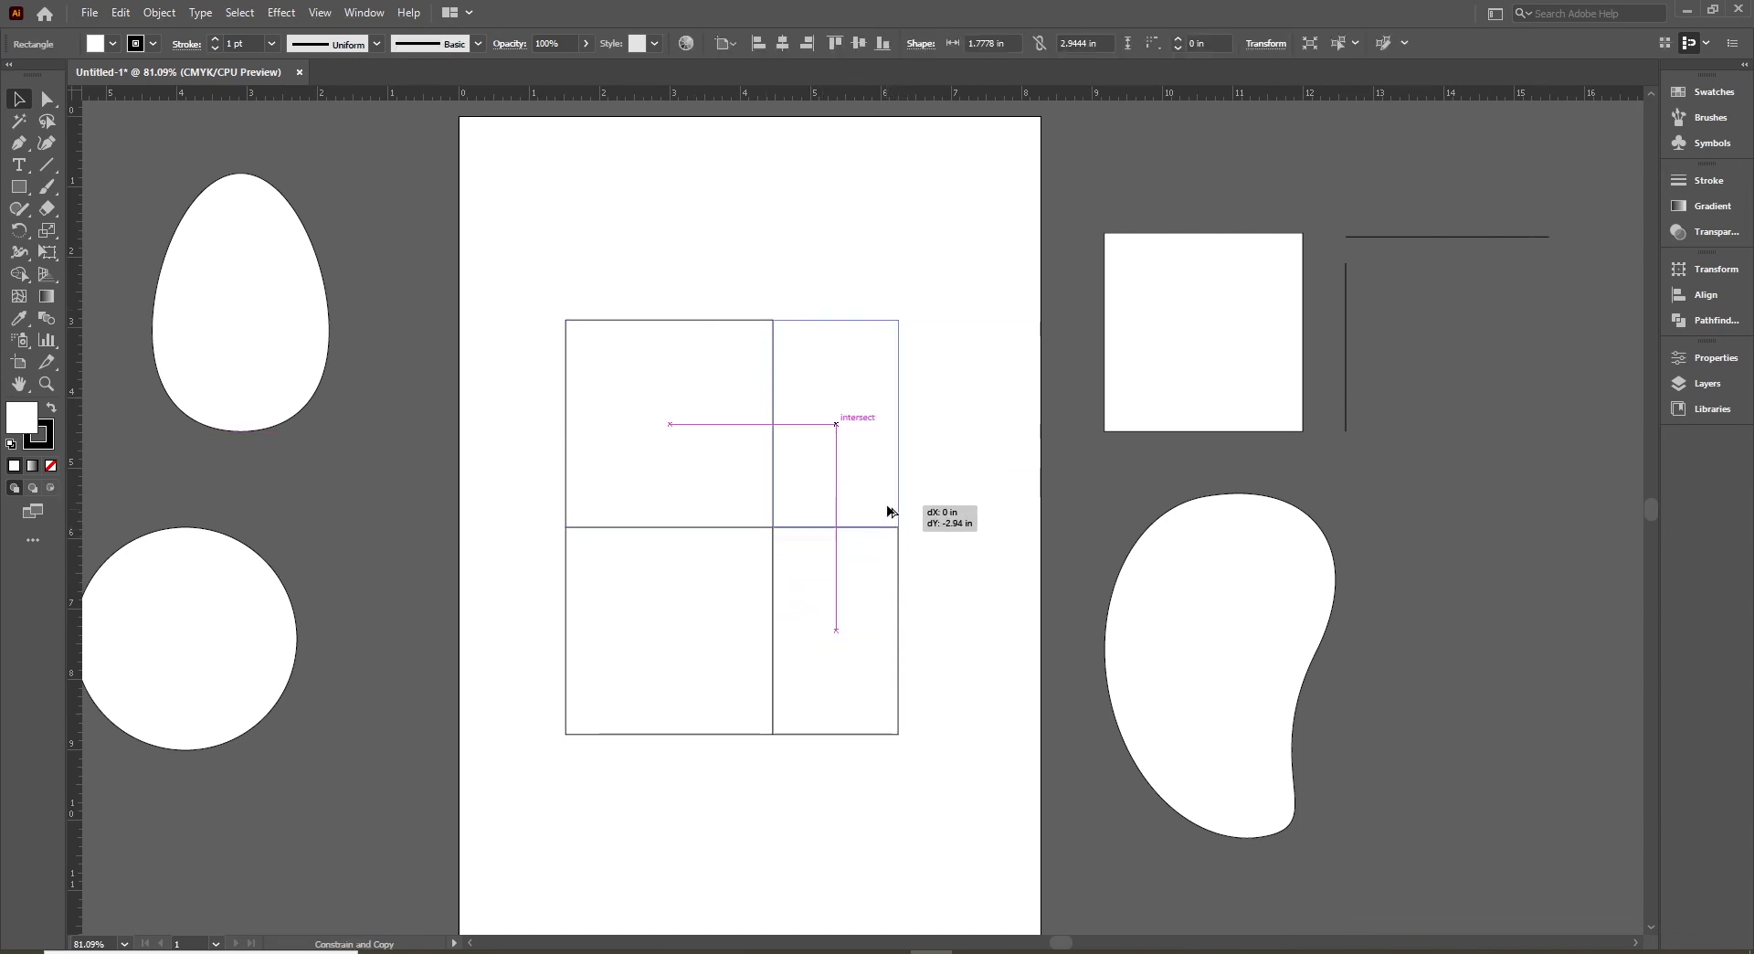
- Raise the outer right anchors of both narrow rectangles about 0.49 in straight up to slant them into side faces
{"action": "key", "text": "a"}
{"action": "left_click", "coordinate": [898, 733]}
{"action": "left_click_drag", "start_coordinate": [934, 488], "coordinate": [899, 705]}
{"action": "key", "text": "ctrl+z"}
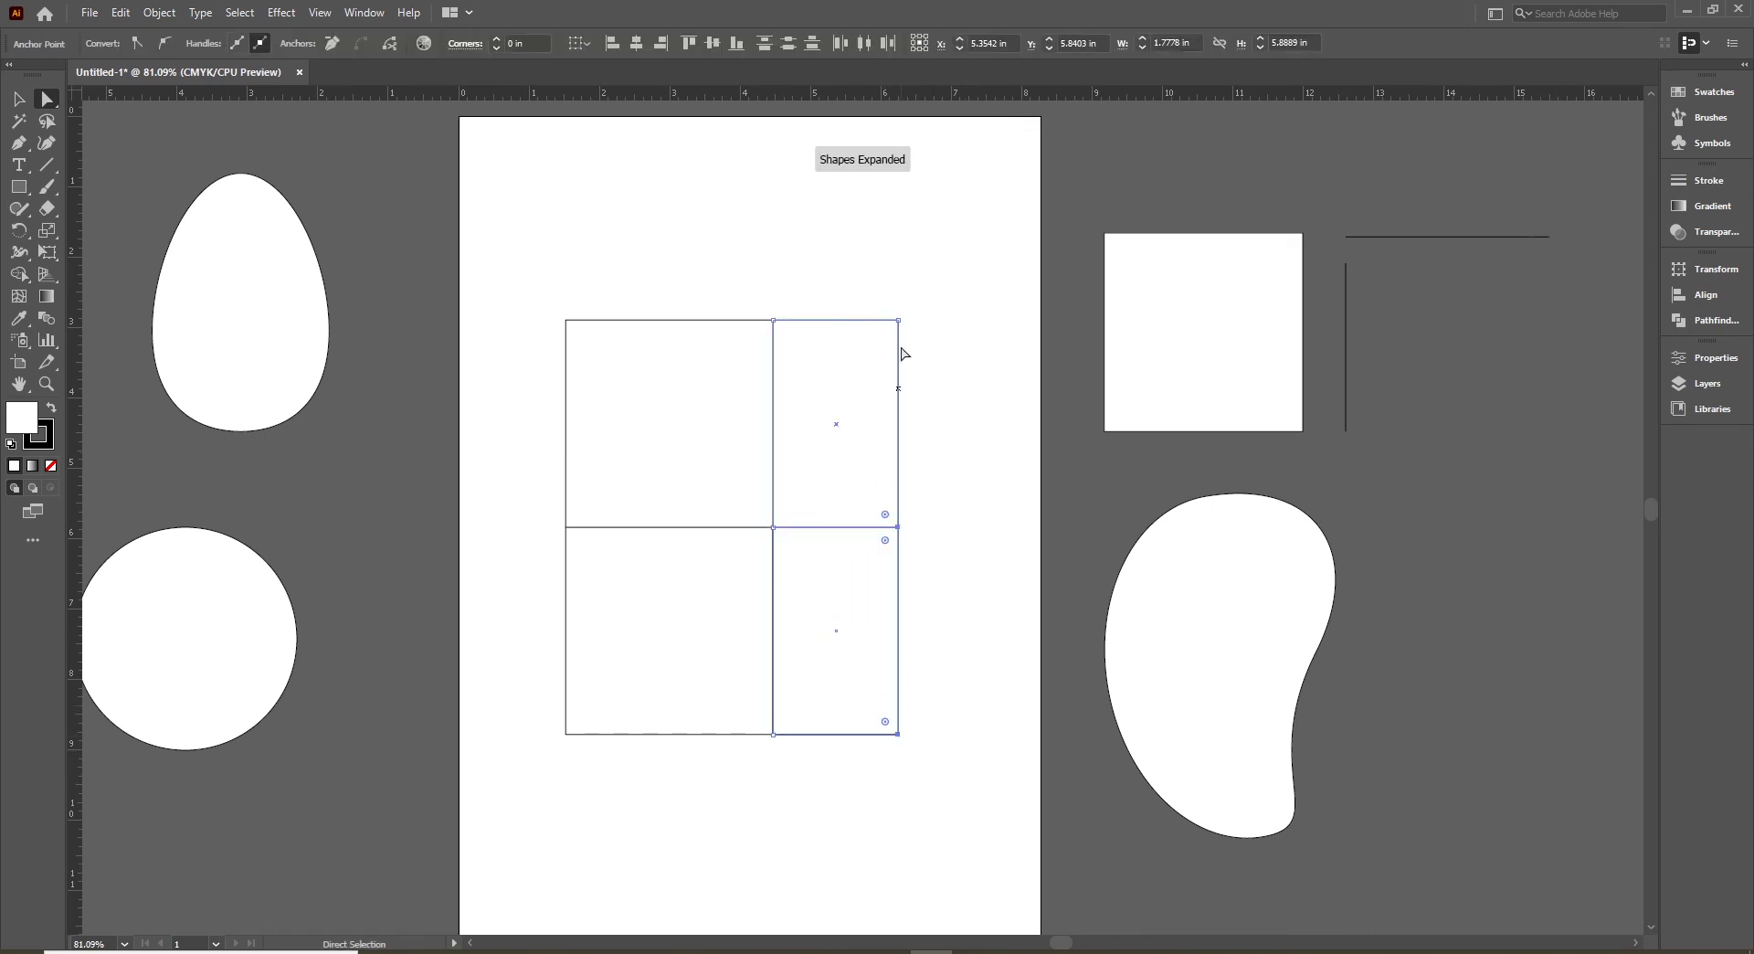
{"action": "left_click_drag", "start_coordinate": [937, 277], "coordinate": [896, 703]}
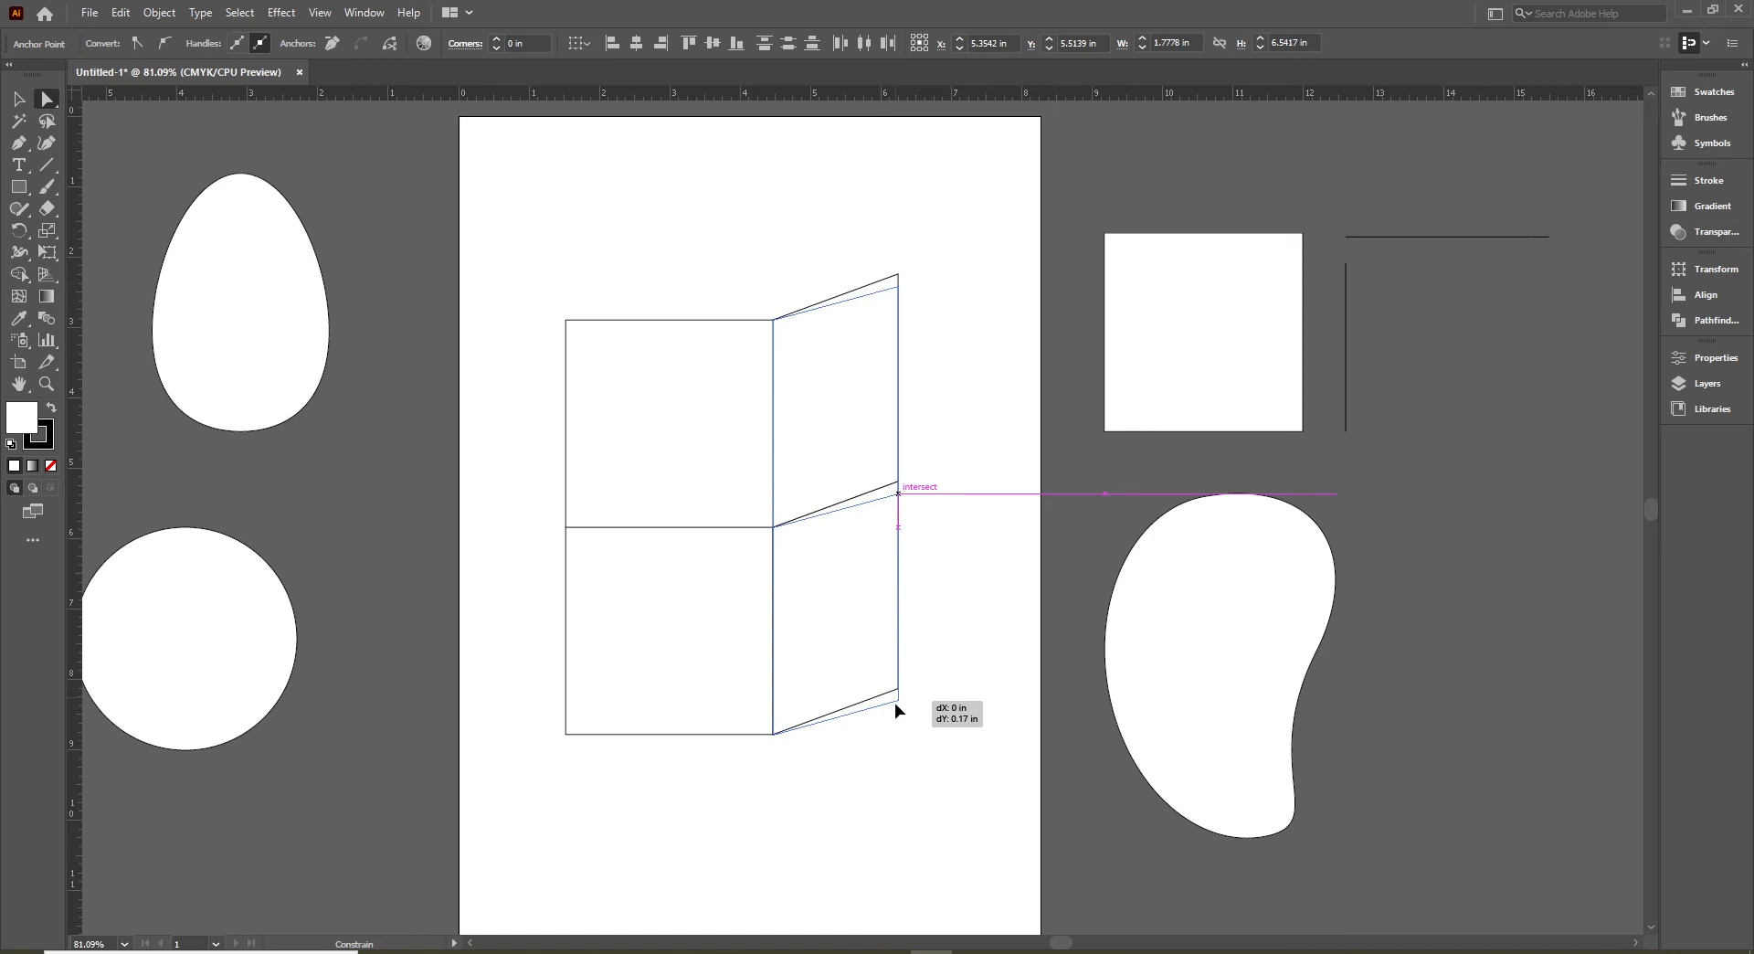
- Narrow the two slanted side faces together to about 1.51 in wide and deselect them
{"action": "key", "text": "v"}
{"action": "left_click_drag", "start_coordinate": [898, 511], "coordinate": [879, 511]}
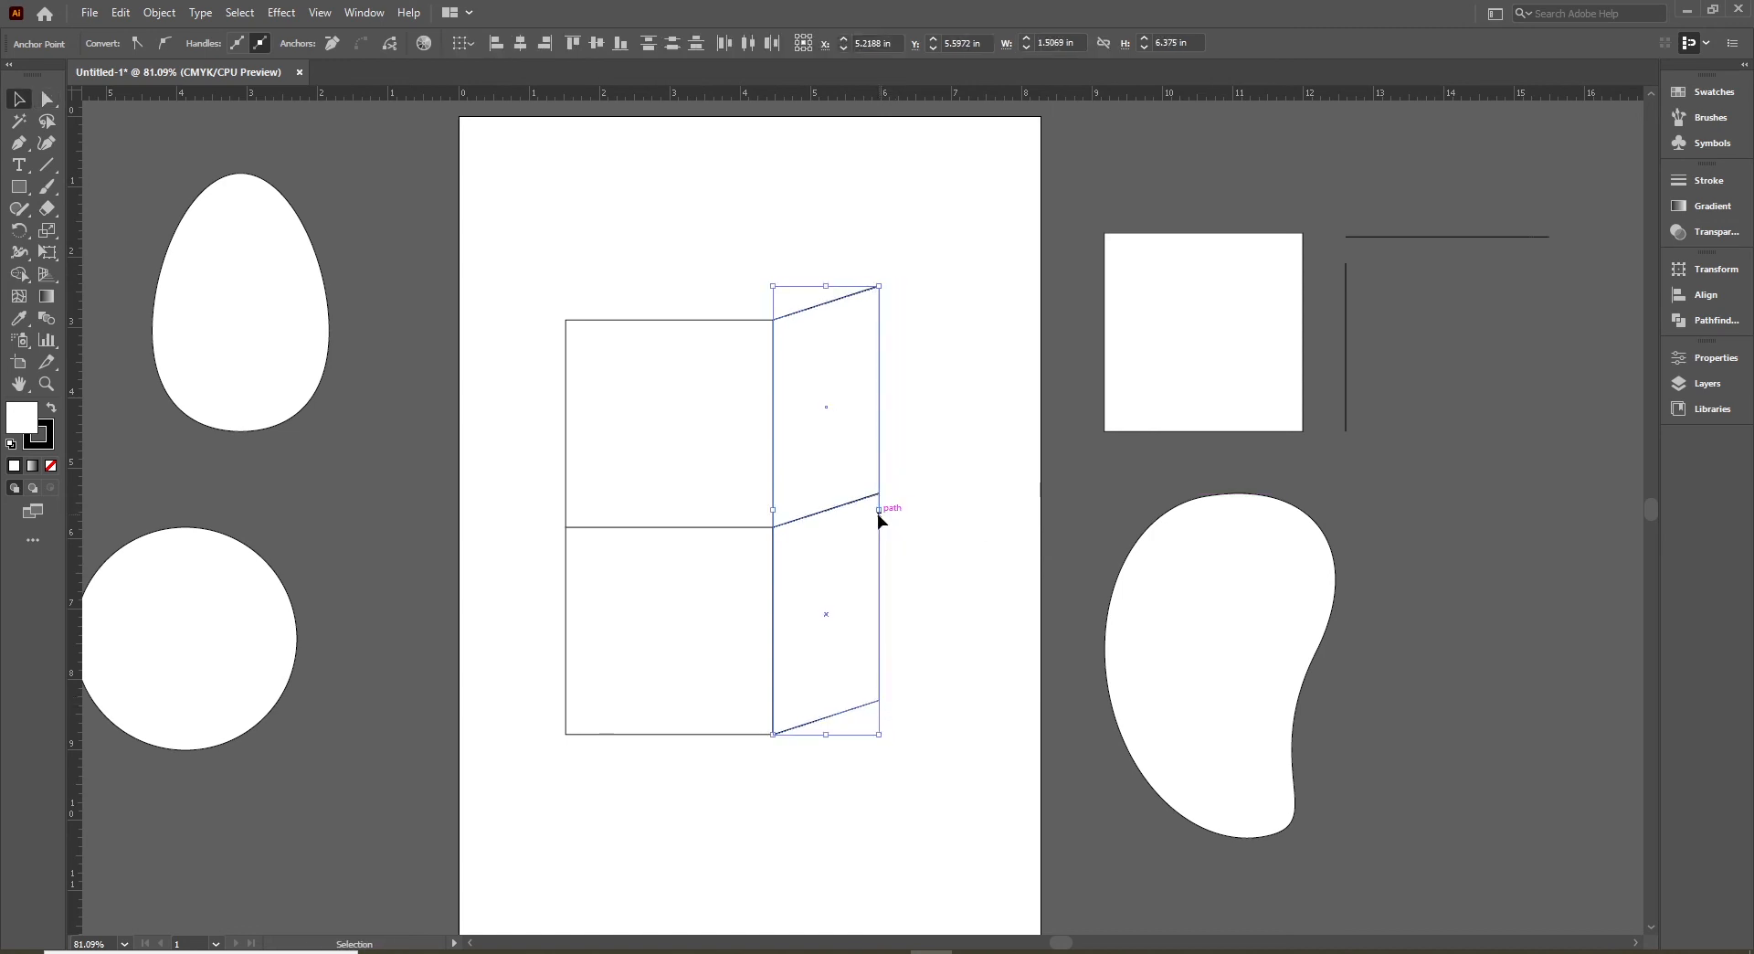
{"action": "left_click", "coordinate": [916, 594]}
{"action": "scroll", "coordinate": [916, 594], "scroll_direction": "up", "scroll_amount": 1}
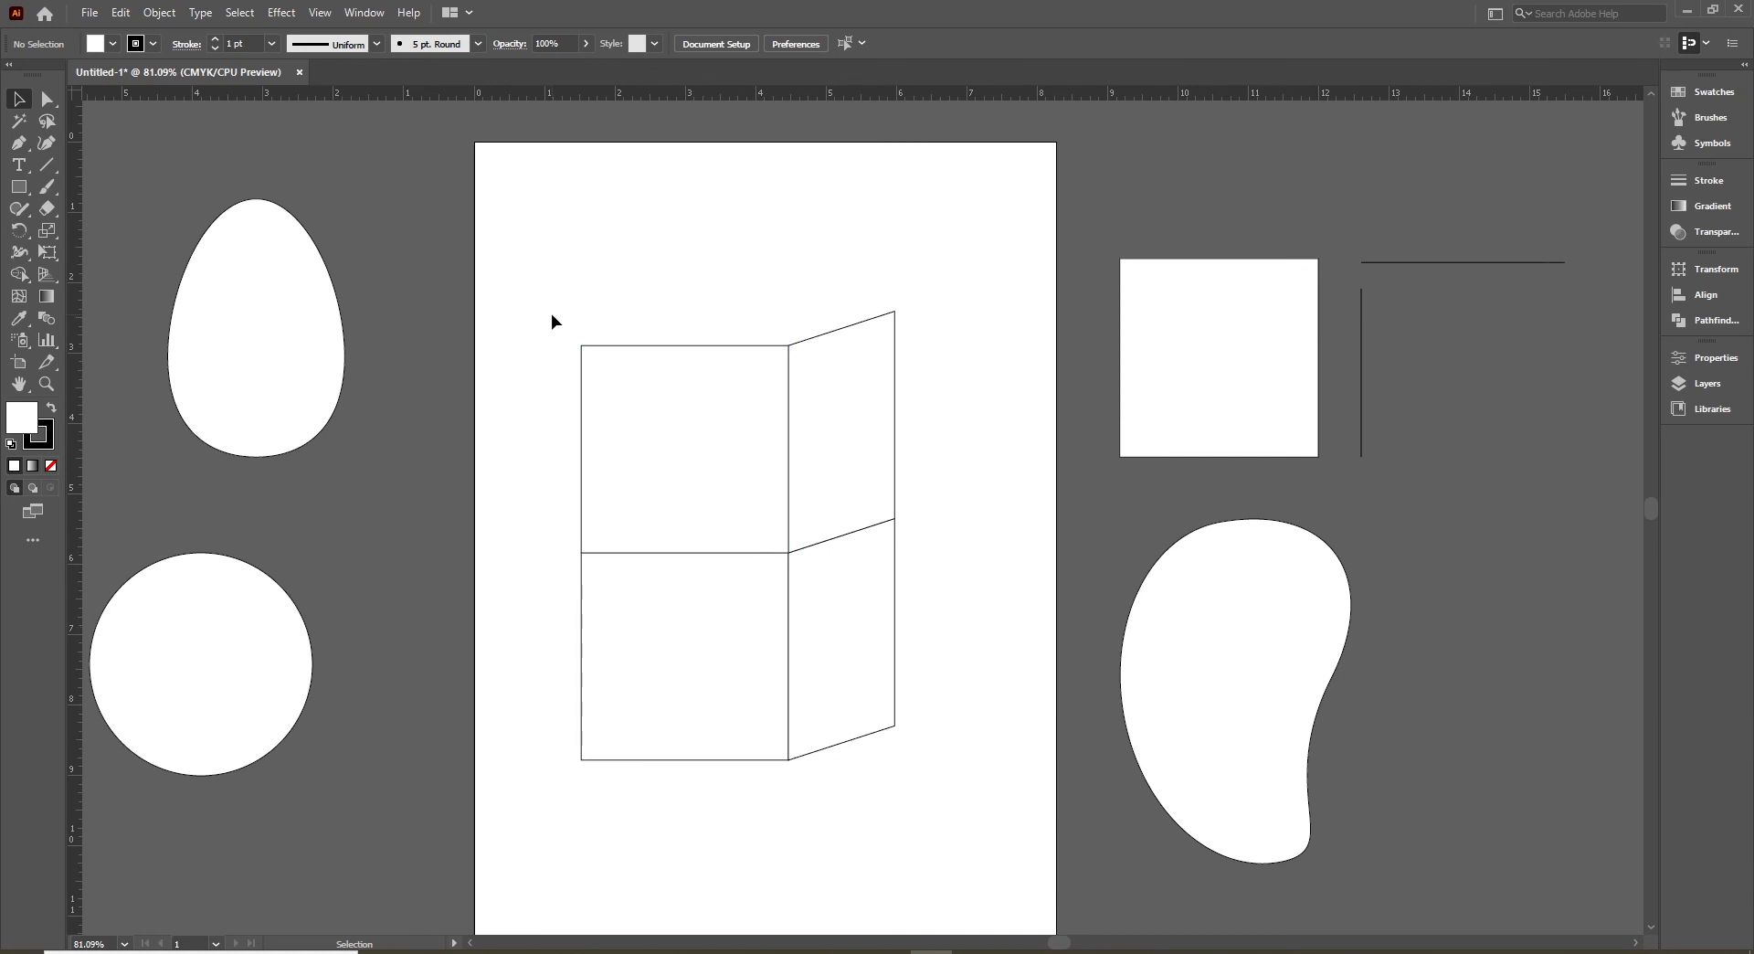
- Lower the top anchors of both upper faces straight down to form a lid band about 0.42 in tall
{"action": "key", "text": "a"}
{"action": "left_click_drag", "start_coordinate": [564, 257], "coordinate": [937, 378]}
{"action": "left_click_drag", "start_coordinate": [790, 348], "coordinate": [788, 524]}
{"action": "key", "text": "v"}
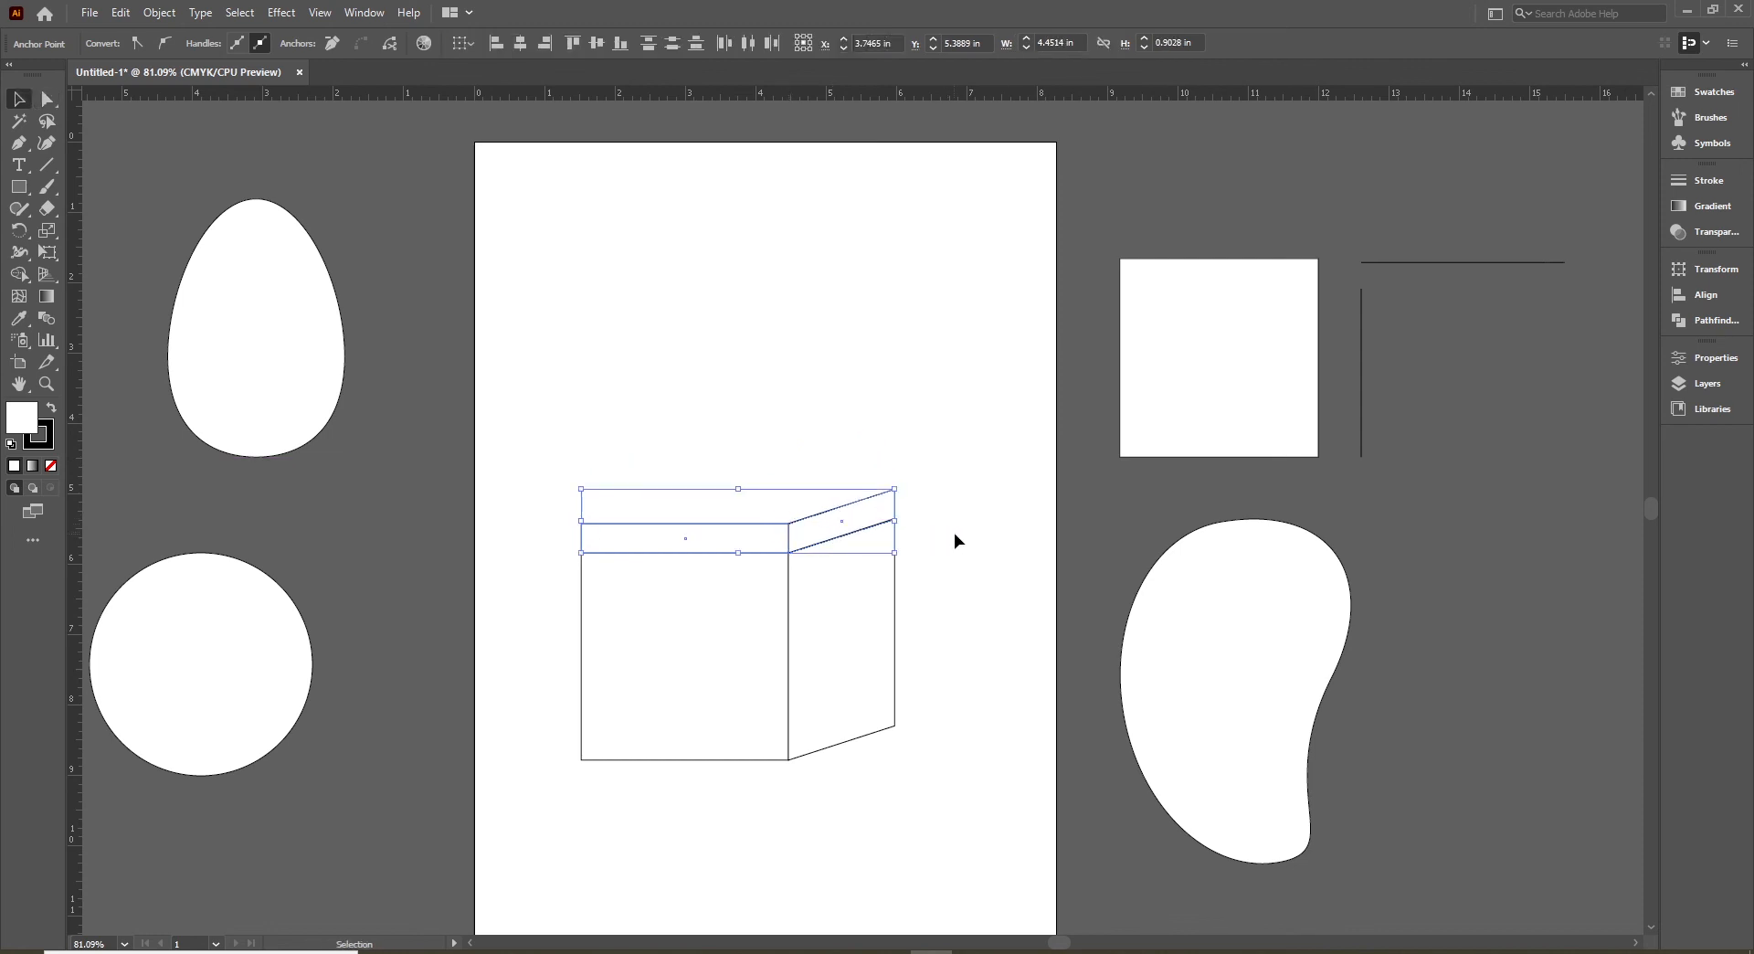
{"action": "left_click", "coordinate": [954, 535]}
{"action": "left_click_drag", "start_coordinate": [951, 538], "coordinate": [926, 543]}
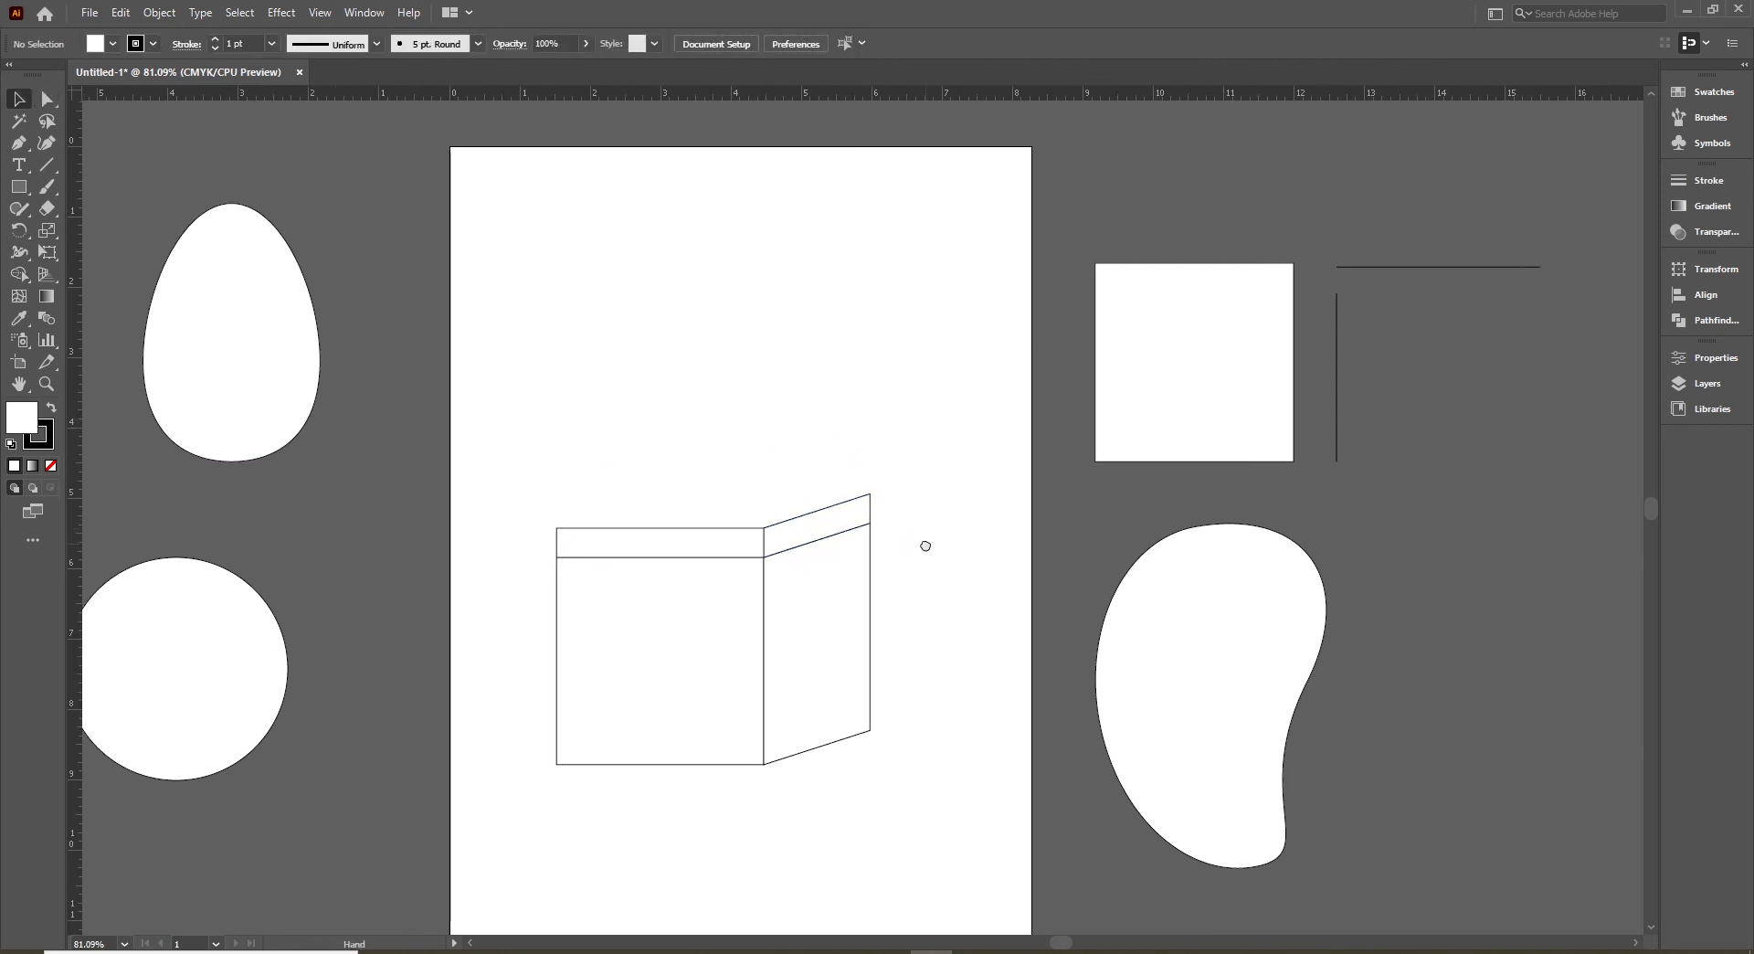
- Duplicate the front lid band directly above itself so the edges meet, and deselect
{"action": "left_click", "coordinate": [730, 533]}
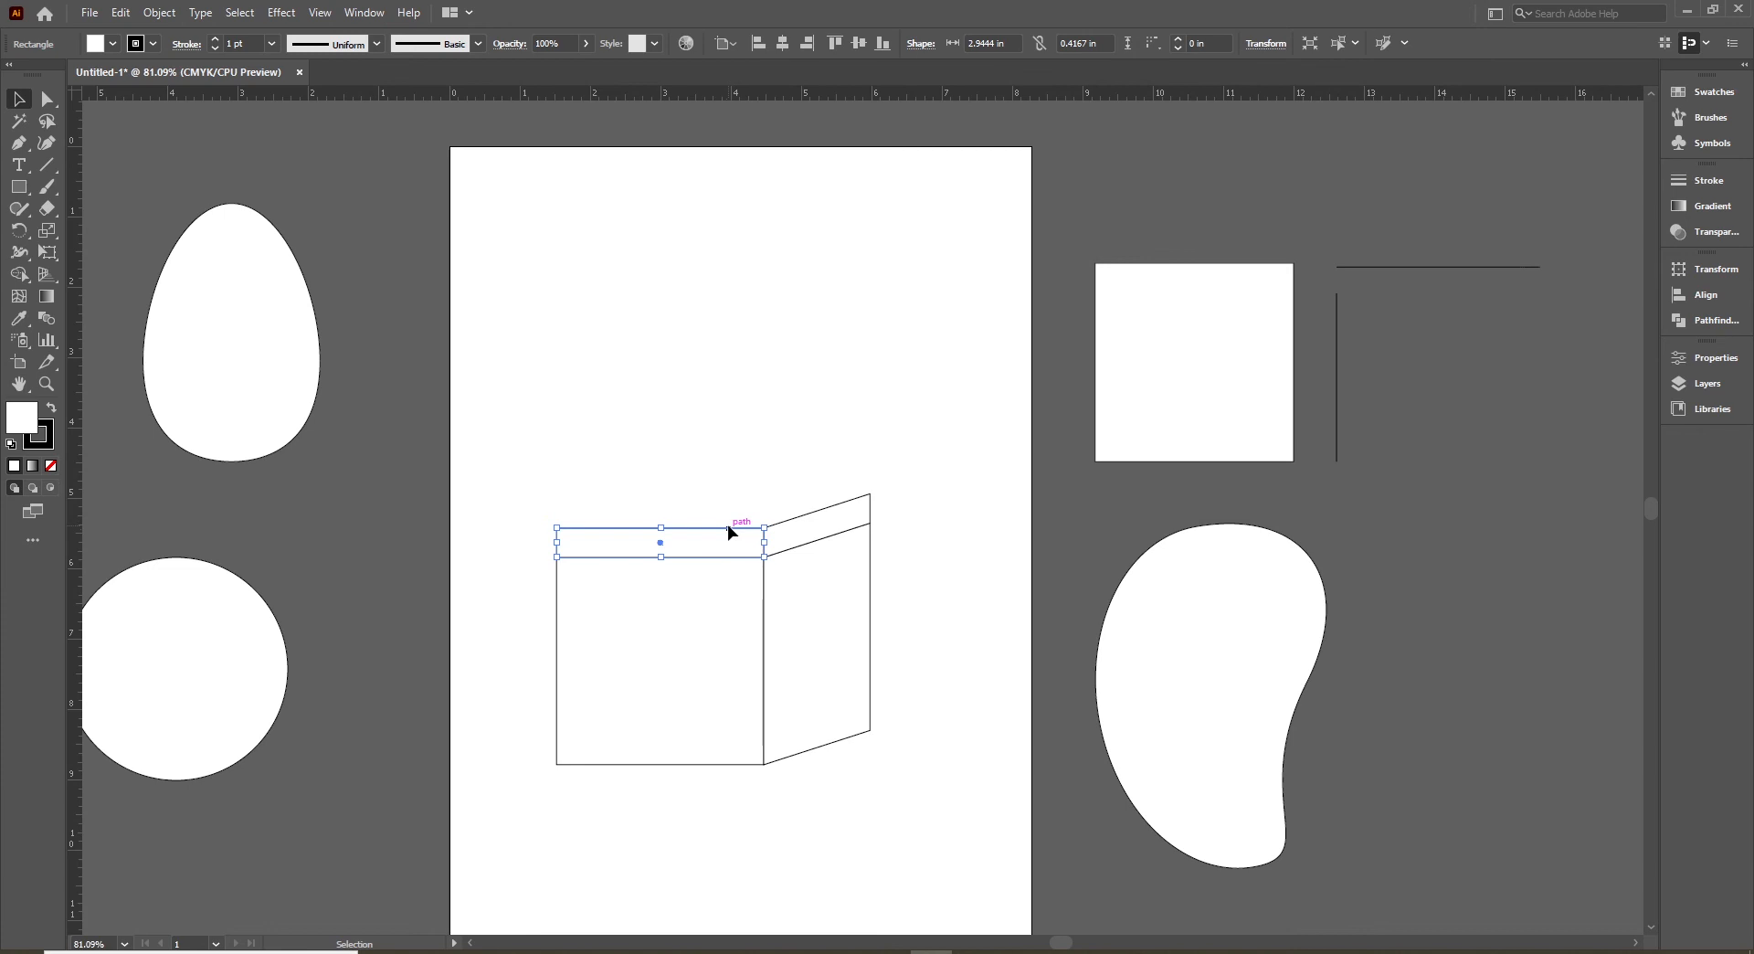
{"action": "left_click_drag", "start_coordinate": [728, 531], "coordinate": [730, 504]}
{"action": "left_click", "coordinate": [771, 473]}
{"action": "key", "text": "ctrl+1"}
- Shift the copied band's two top anchors right to meet the side lid's upper outer corner, forming the box's top face
{"action": "key", "text": "a"}
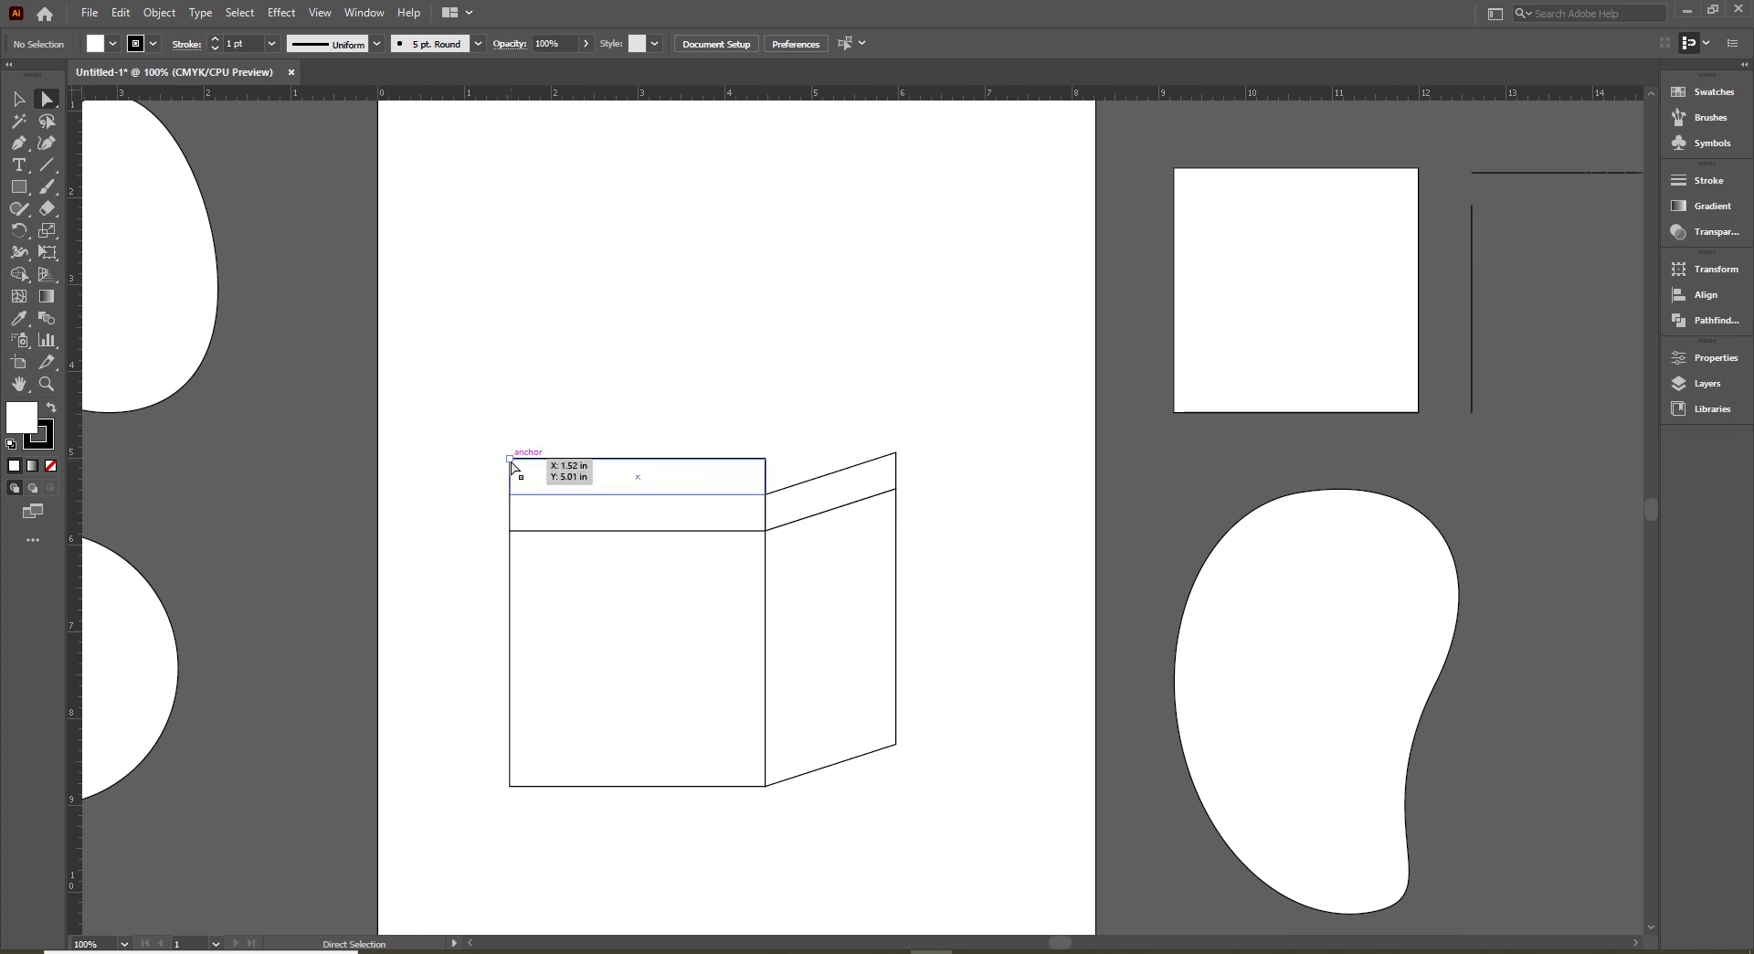
{"action": "left_click", "coordinate": [510, 457]}
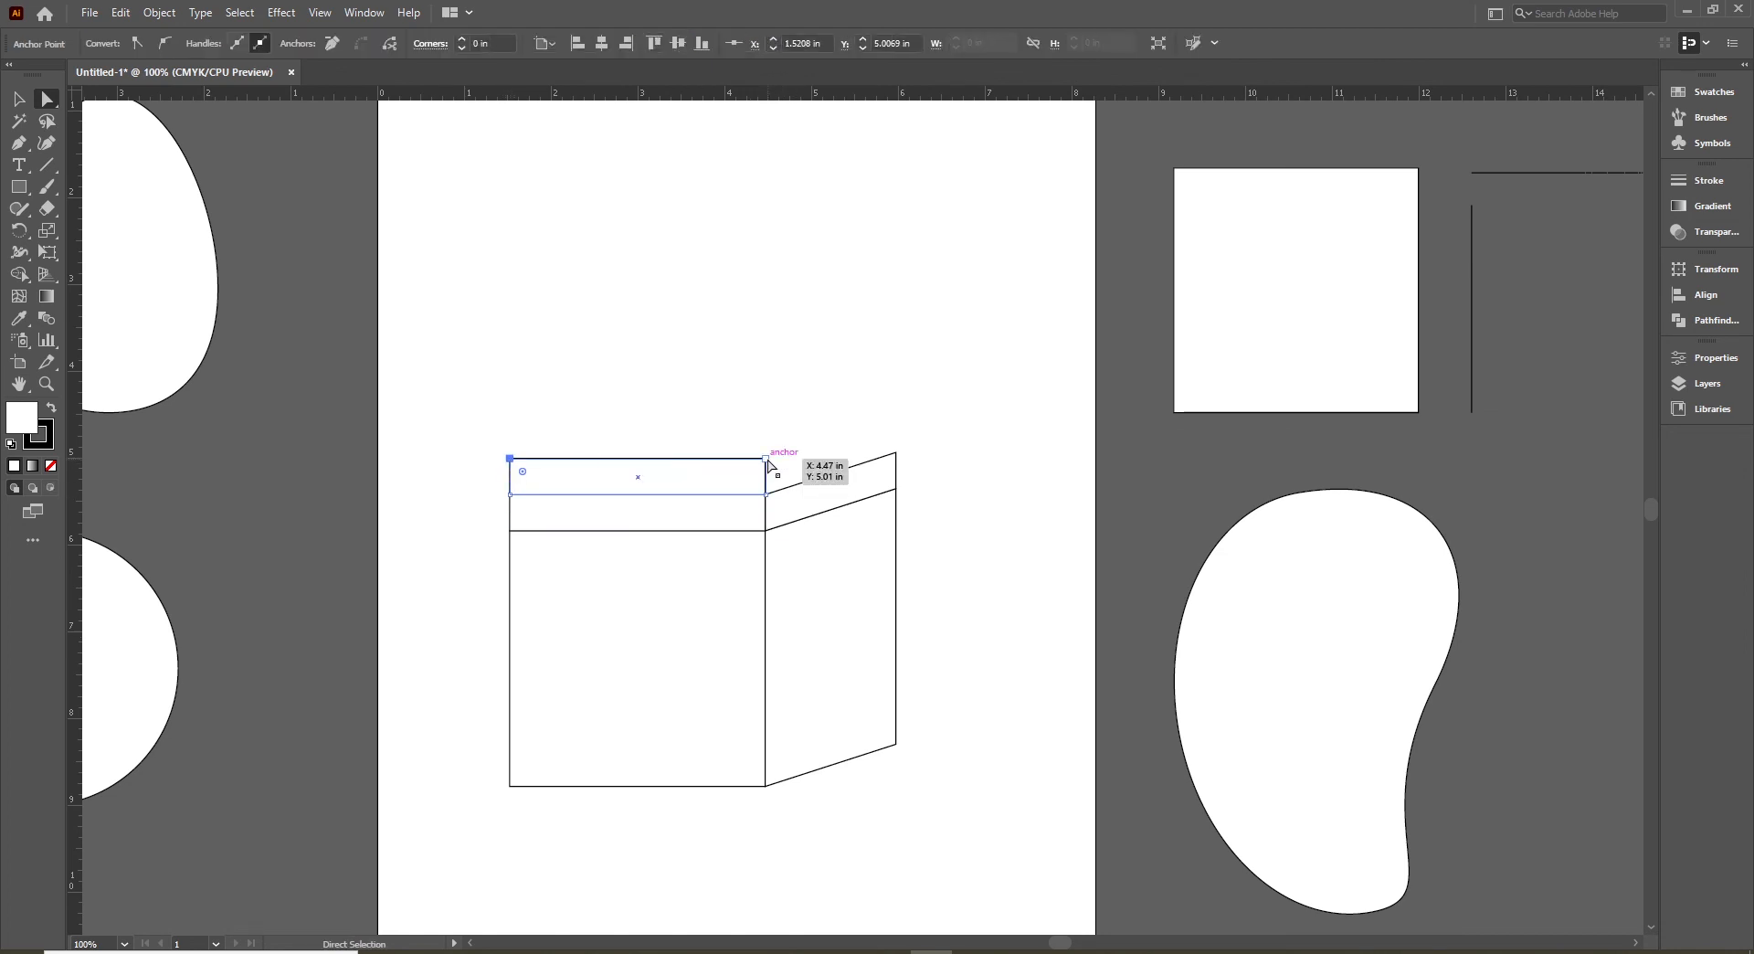
{"action": "left_click", "coordinate": [450, 458]}
{"action": "left_click_drag", "start_coordinate": [456, 431], "coordinate": [797, 486]}
{"action": "left_click", "coordinate": [560, 377]}
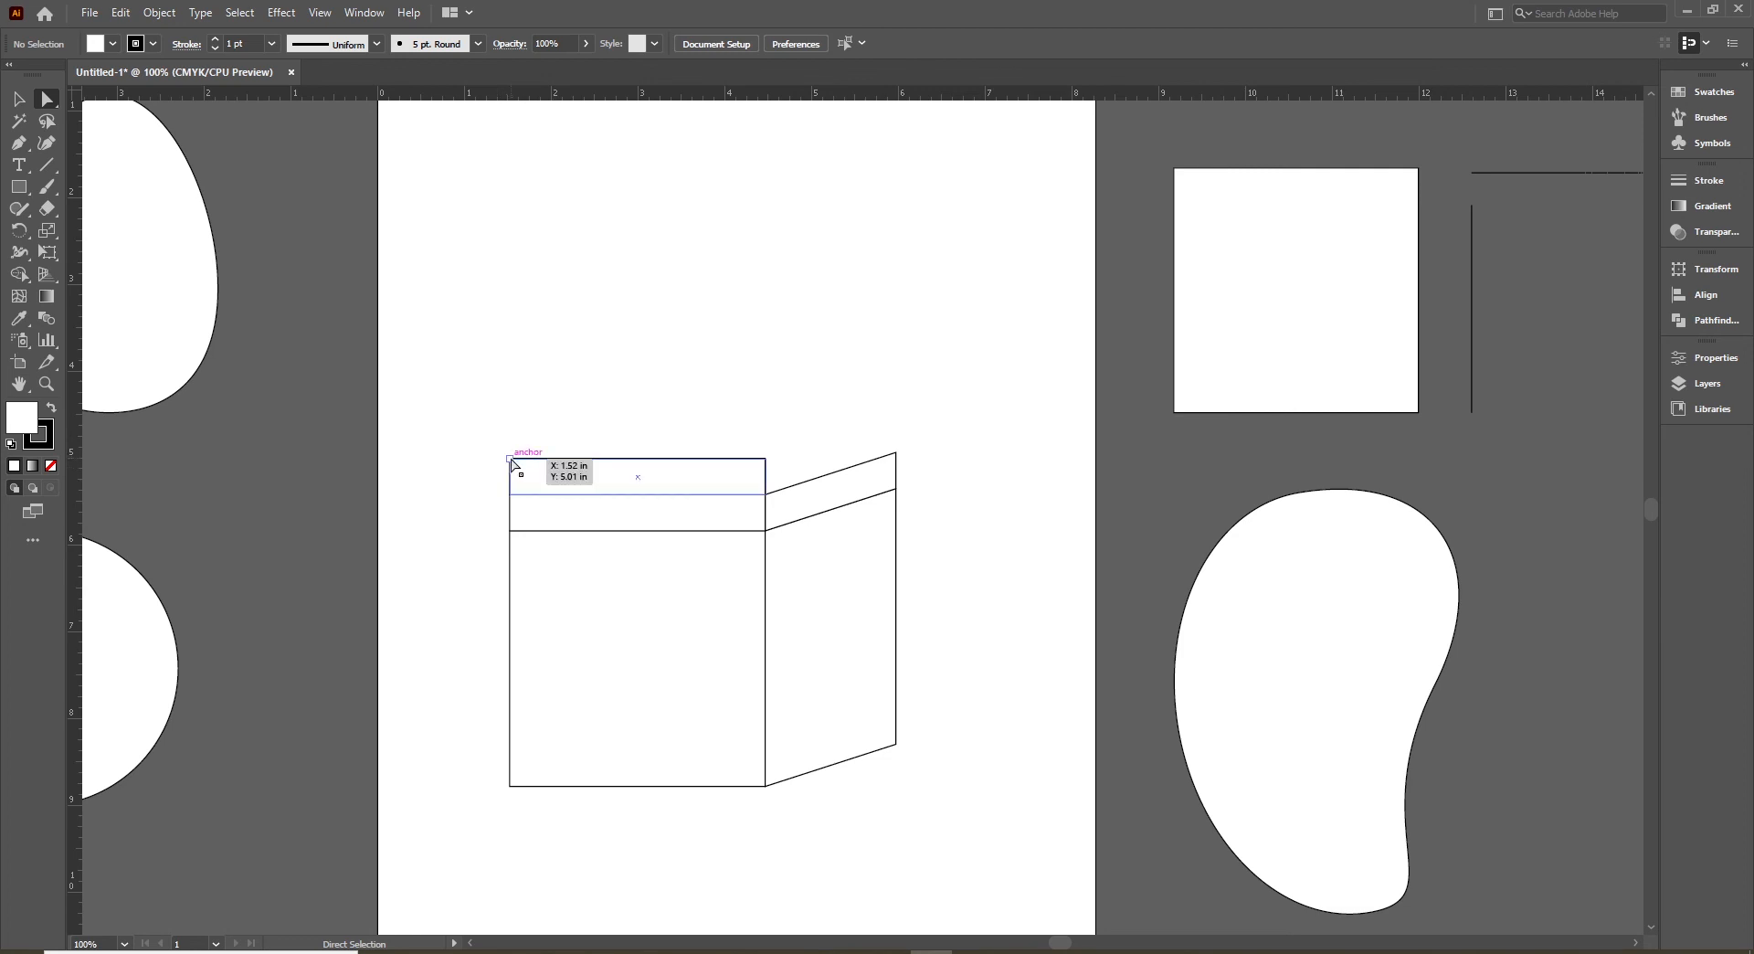
{"action": "left_click", "coordinate": [511, 461]}
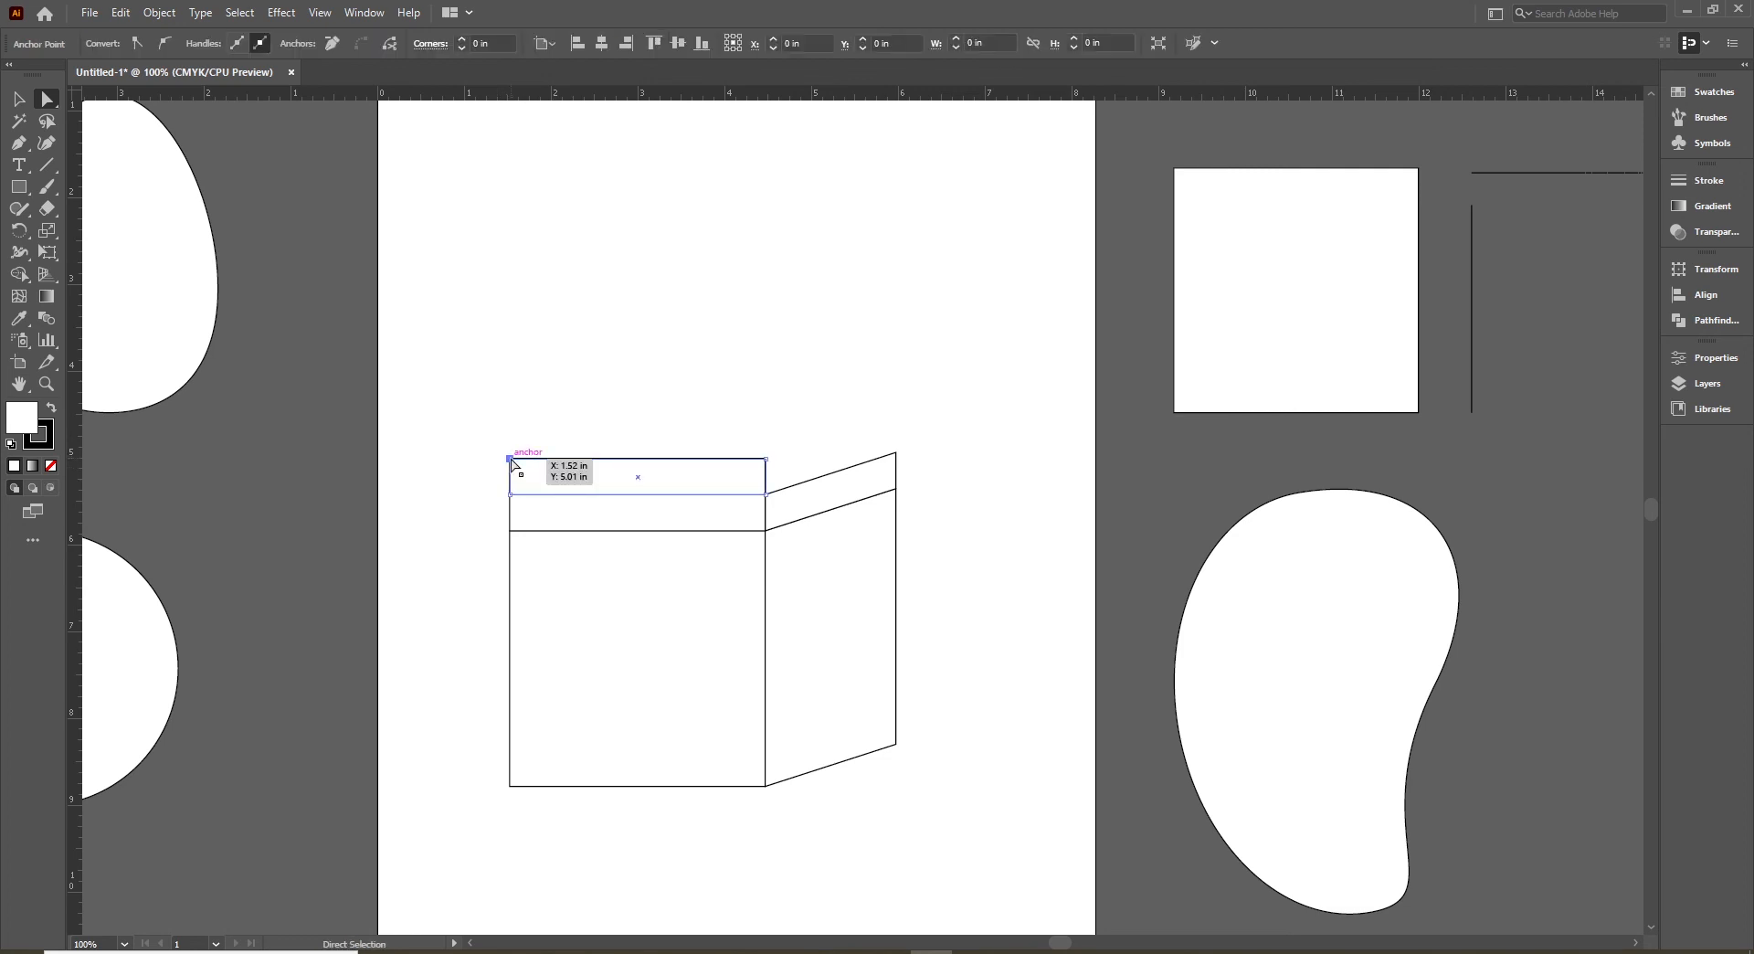
{"action": "left_click", "coordinate": [766, 460], "text": "shift"}
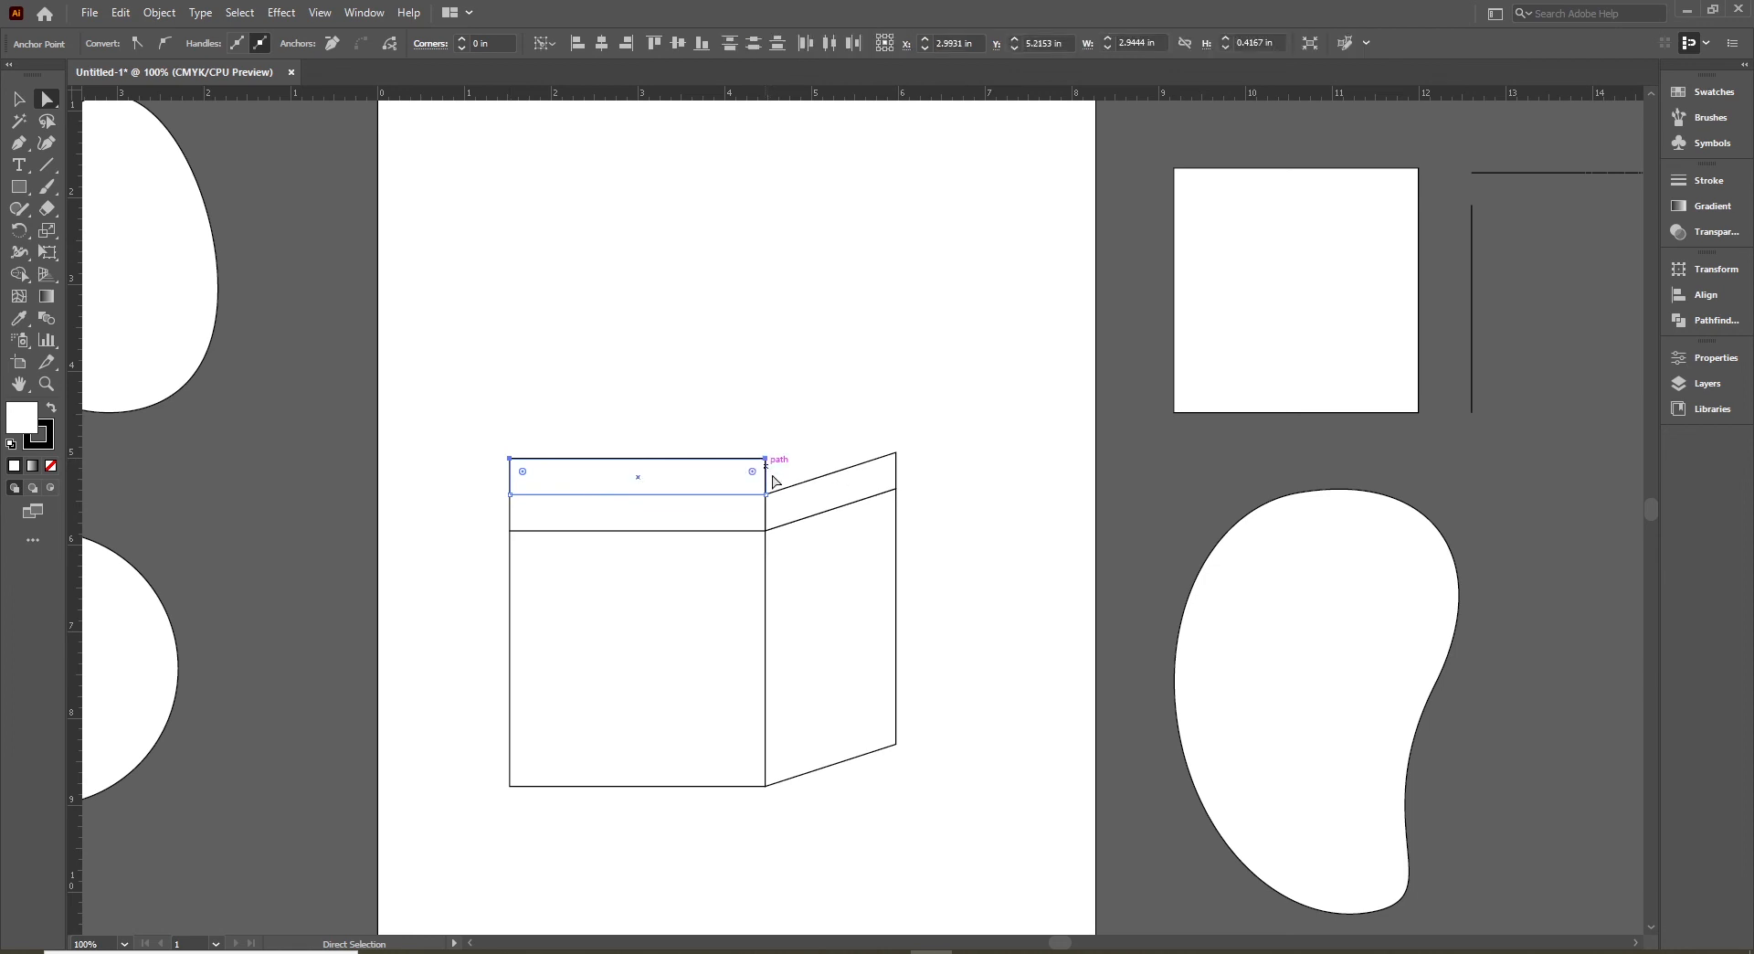
{"action": "left_click_drag", "start_coordinate": [767, 462], "coordinate": [895, 453]}
{"action": "key", "text": "v"}
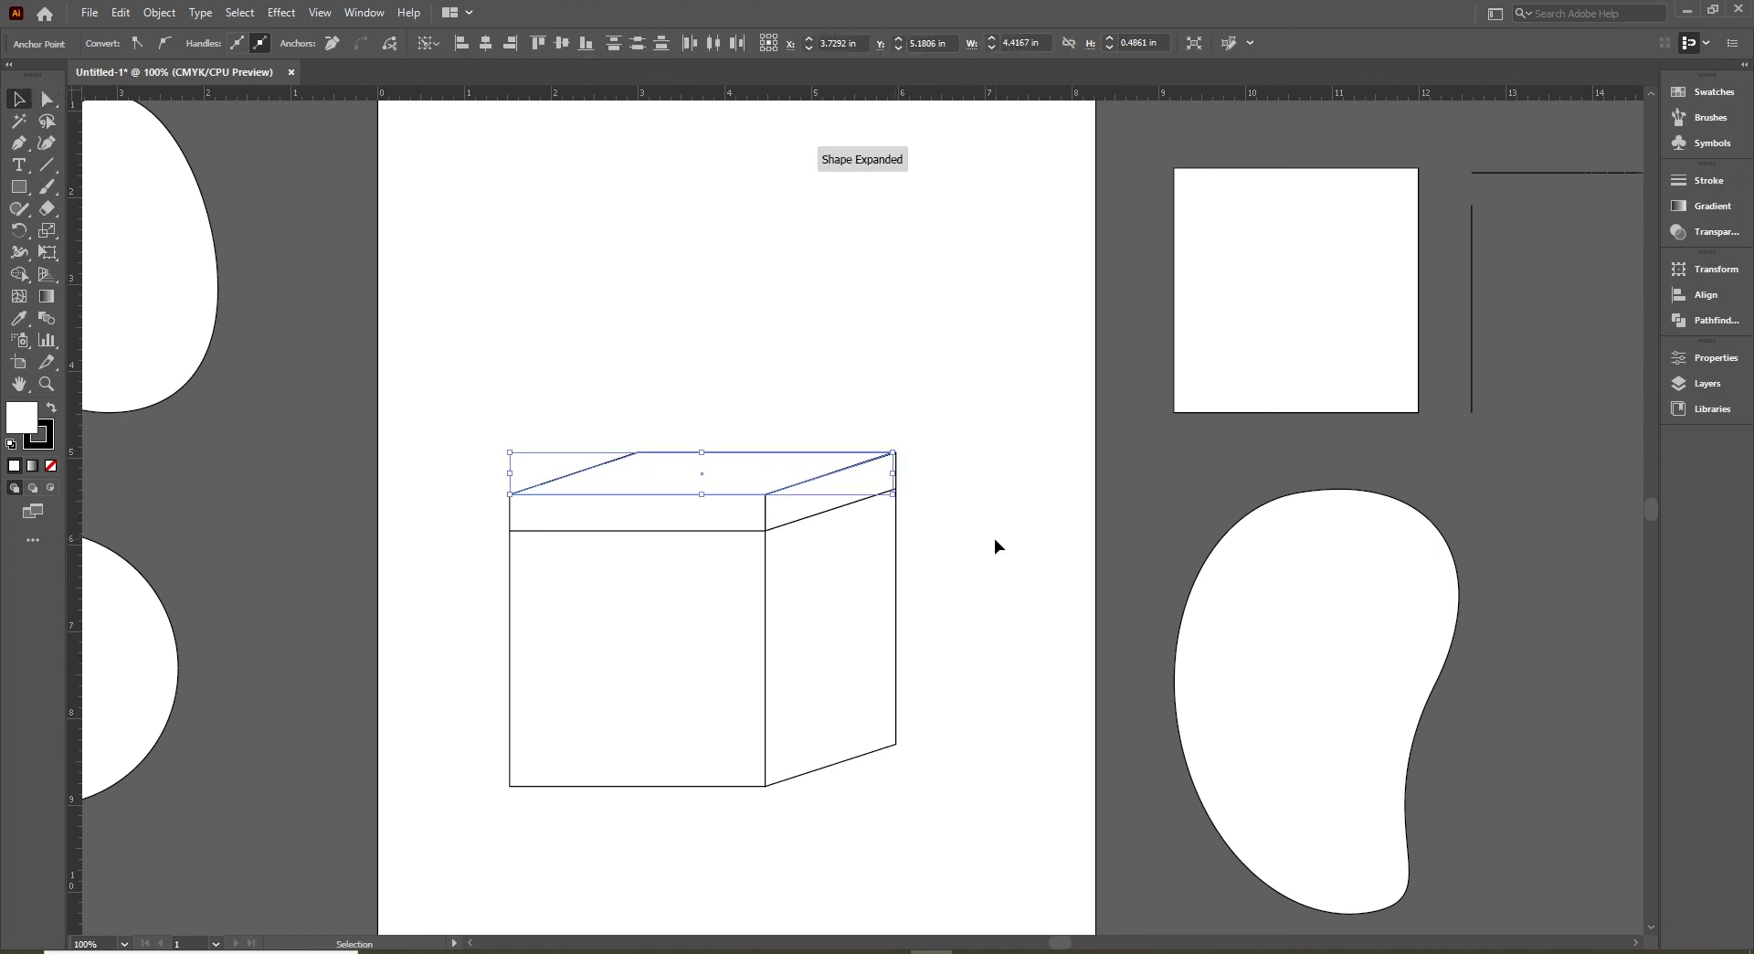
{"action": "left_click", "coordinate": [994, 541]}
- Select all faces of the box and group them
{"action": "left_click", "coordinate": [851, 576], "text": "ctrl+alt"}
{"action": "left_click_drag", "start_coordinate": [793, 592], "coordinate": [682, 632]}
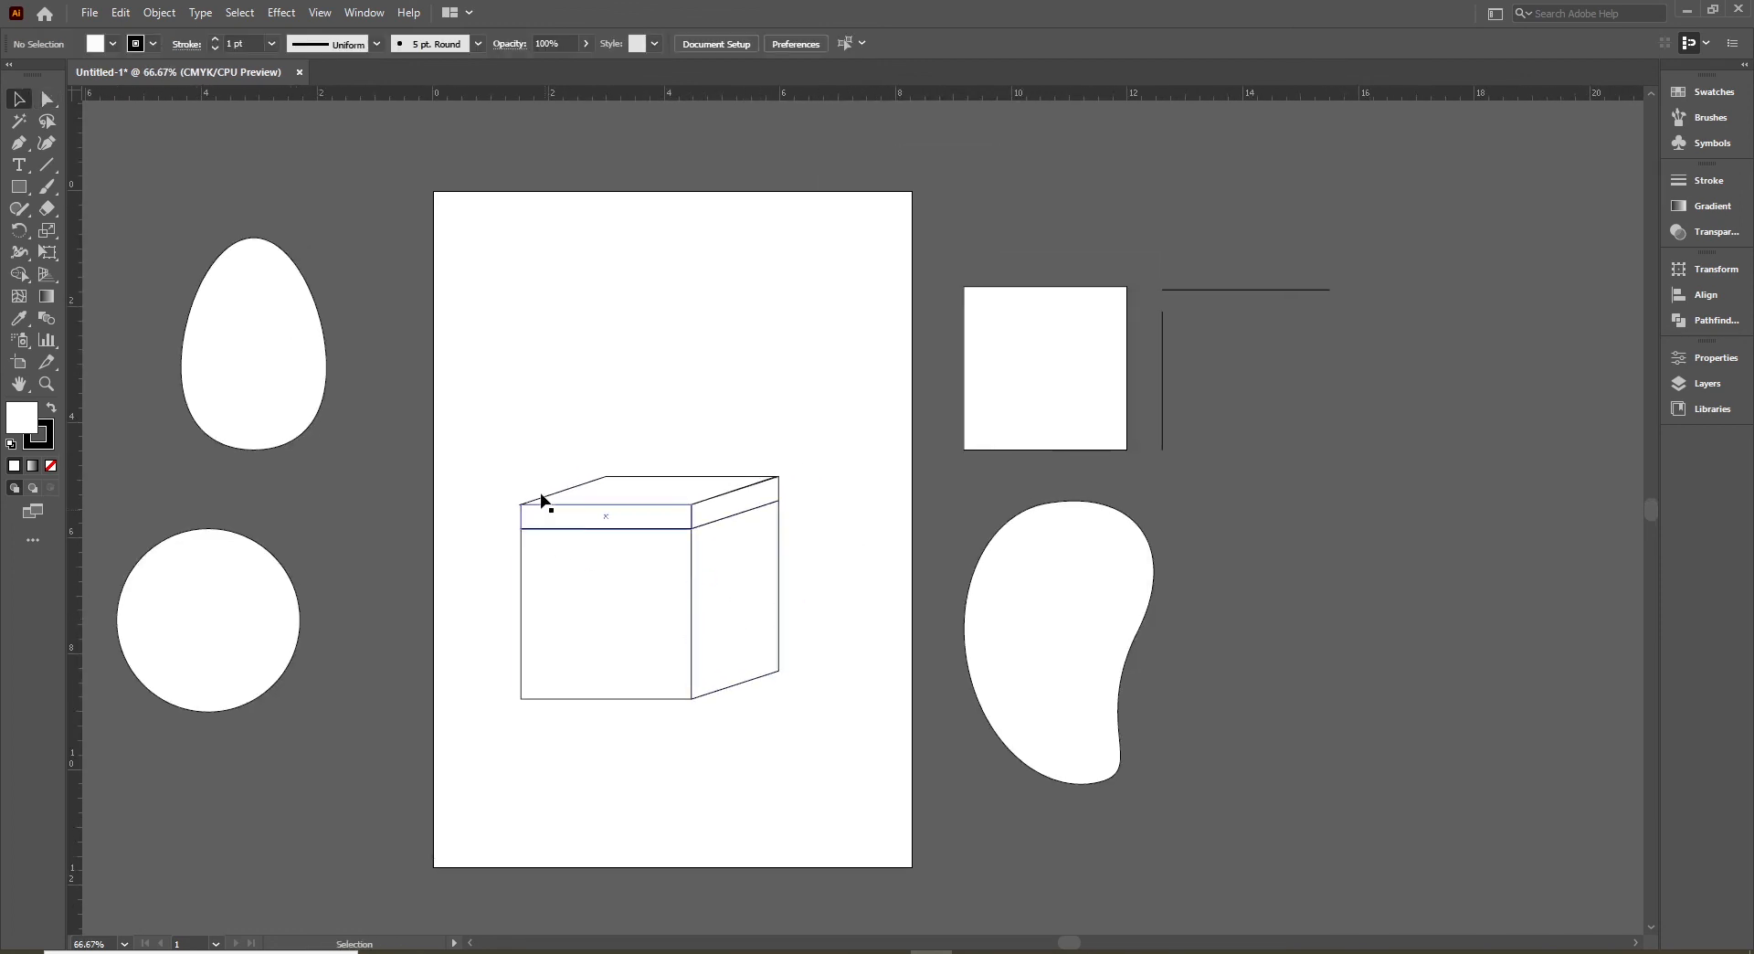
{"action": "left_click_drag", "start_coordinate": [476, 404], "coordinate": [809, 741]}
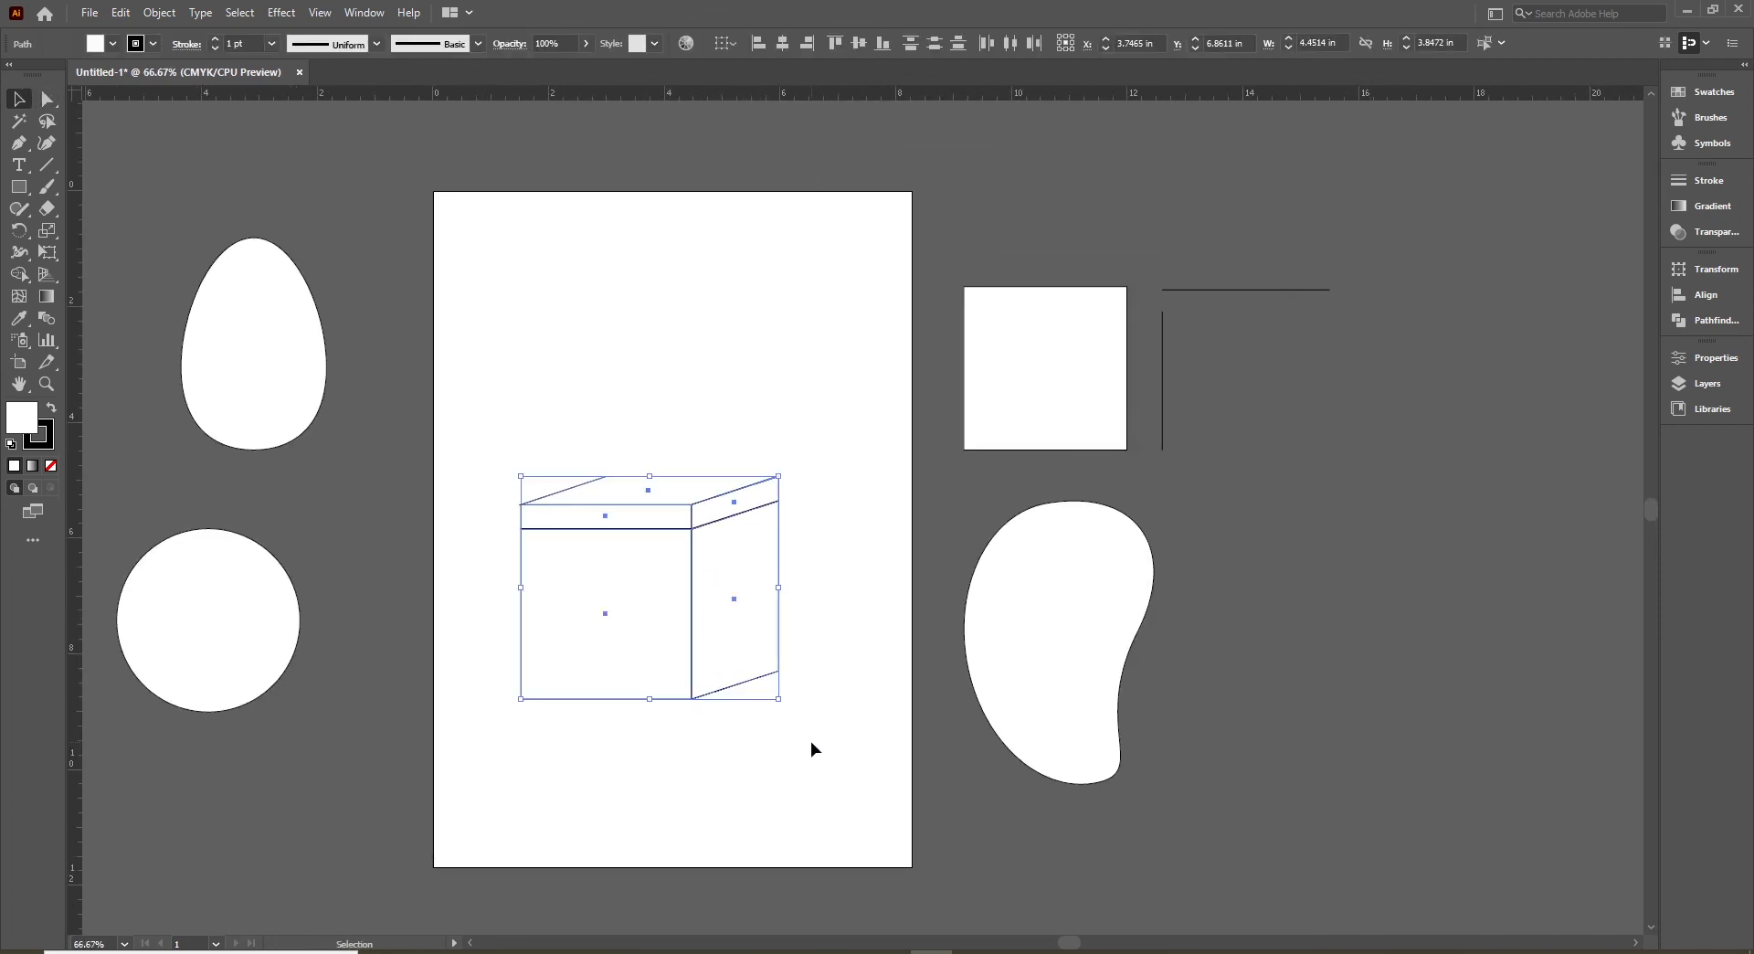
{"action": "left_click", "coordinate": [810, 742]}
- Scale the box group down to about 3.01 in wide and arrange it with a duplicate, one above the other
{"action": "left_click", "coordinate": [776, 482]}
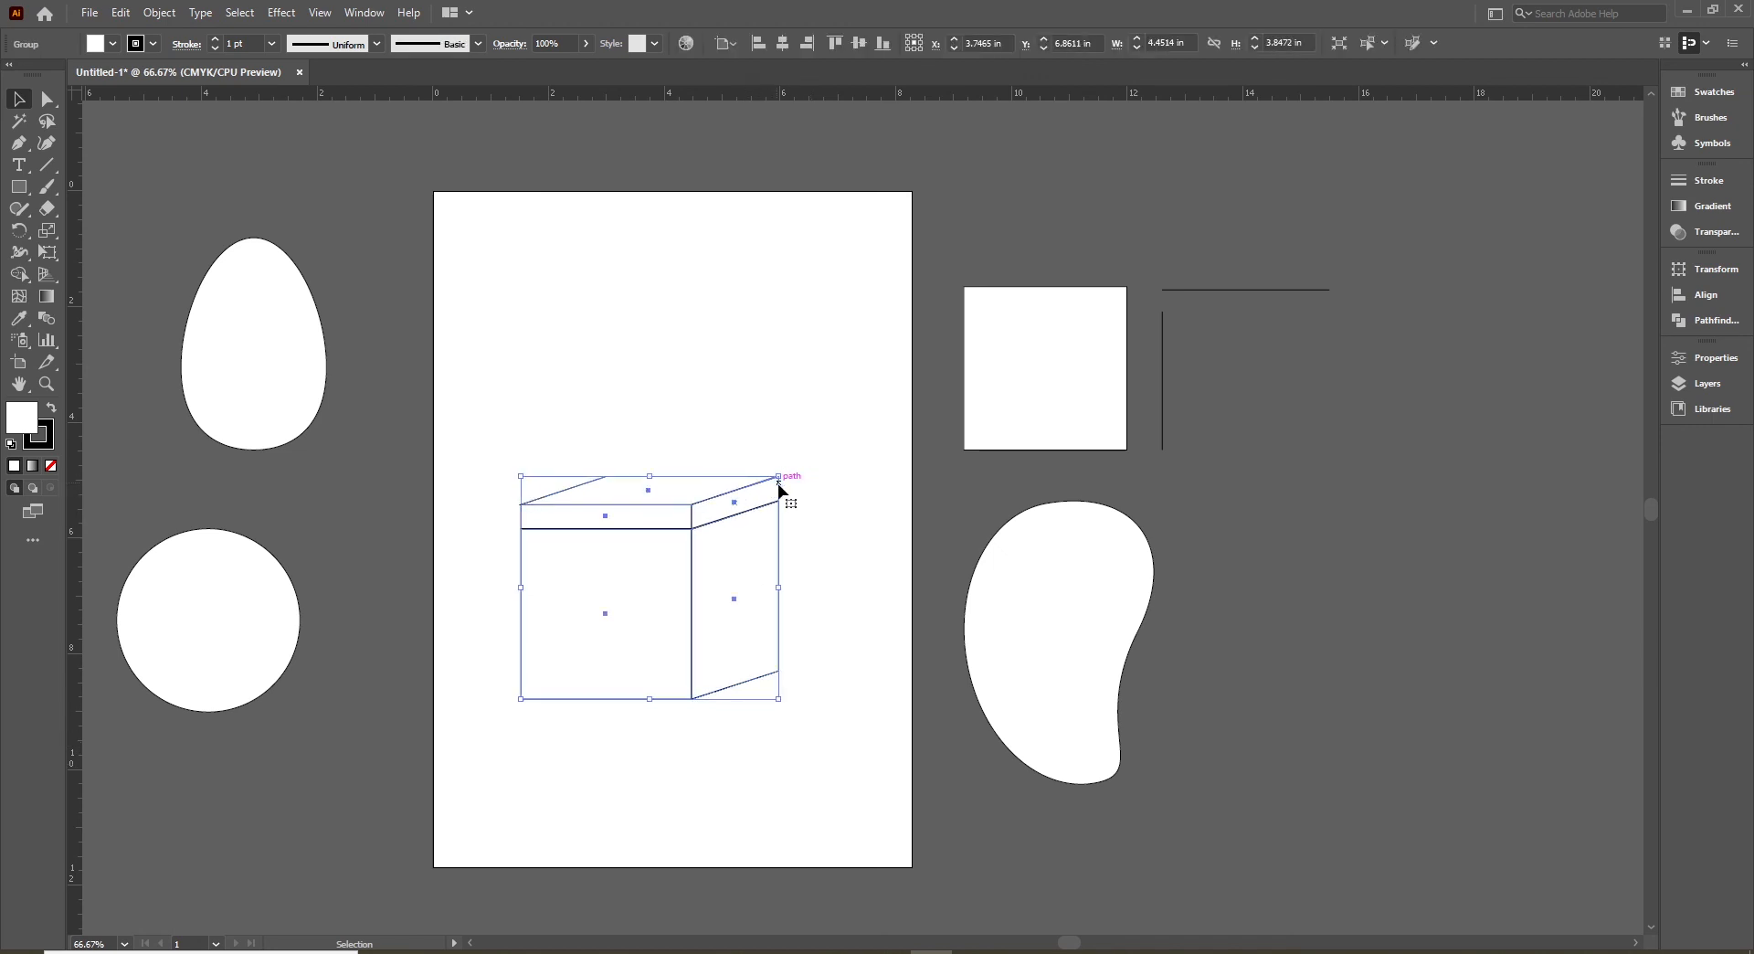
{"action": "left_click_drag", "start_coordinate": [779, 476], "coordinate": [633, 419]}
{"action": "left_click", "coordinate": [760, 566]}
{"action": "left_click", "coordinate": [699, 587]}
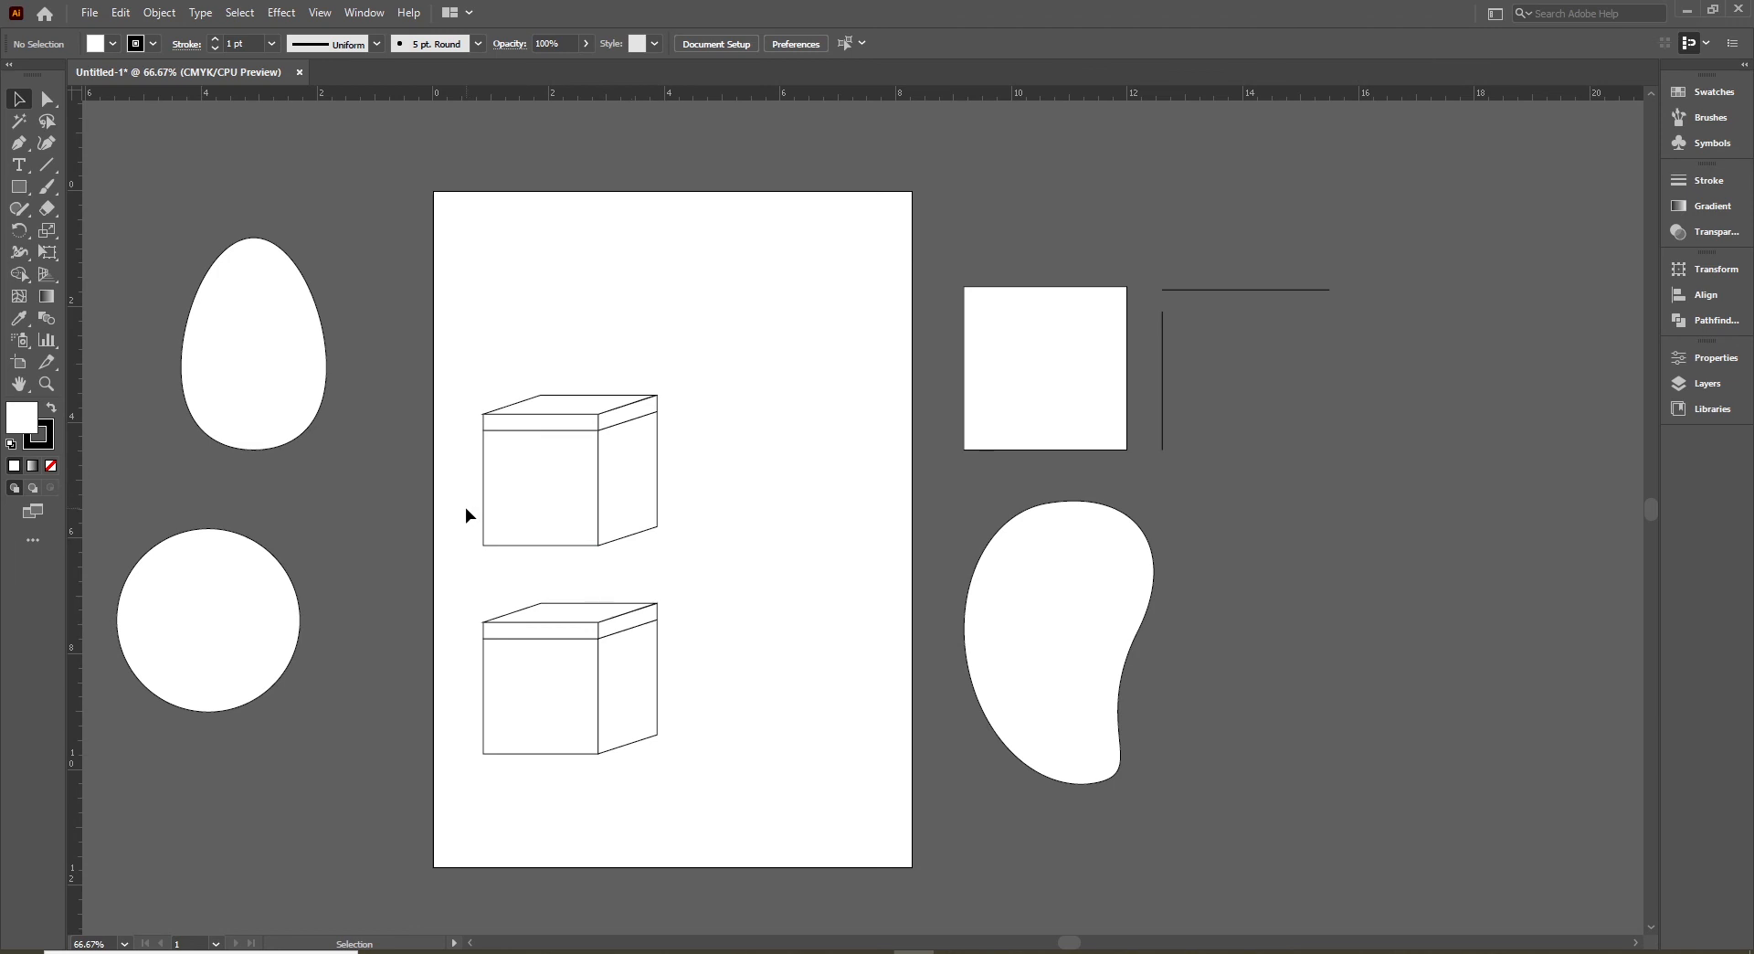
- Raise the bottom anchors of the upper box straight up to shorten its body to about 1.32 in tall
{"action": "key", "text": "a"}
{"action": "left_click_drag", "start_coordinate": [467, 515], "coordinate": [694, 571]}
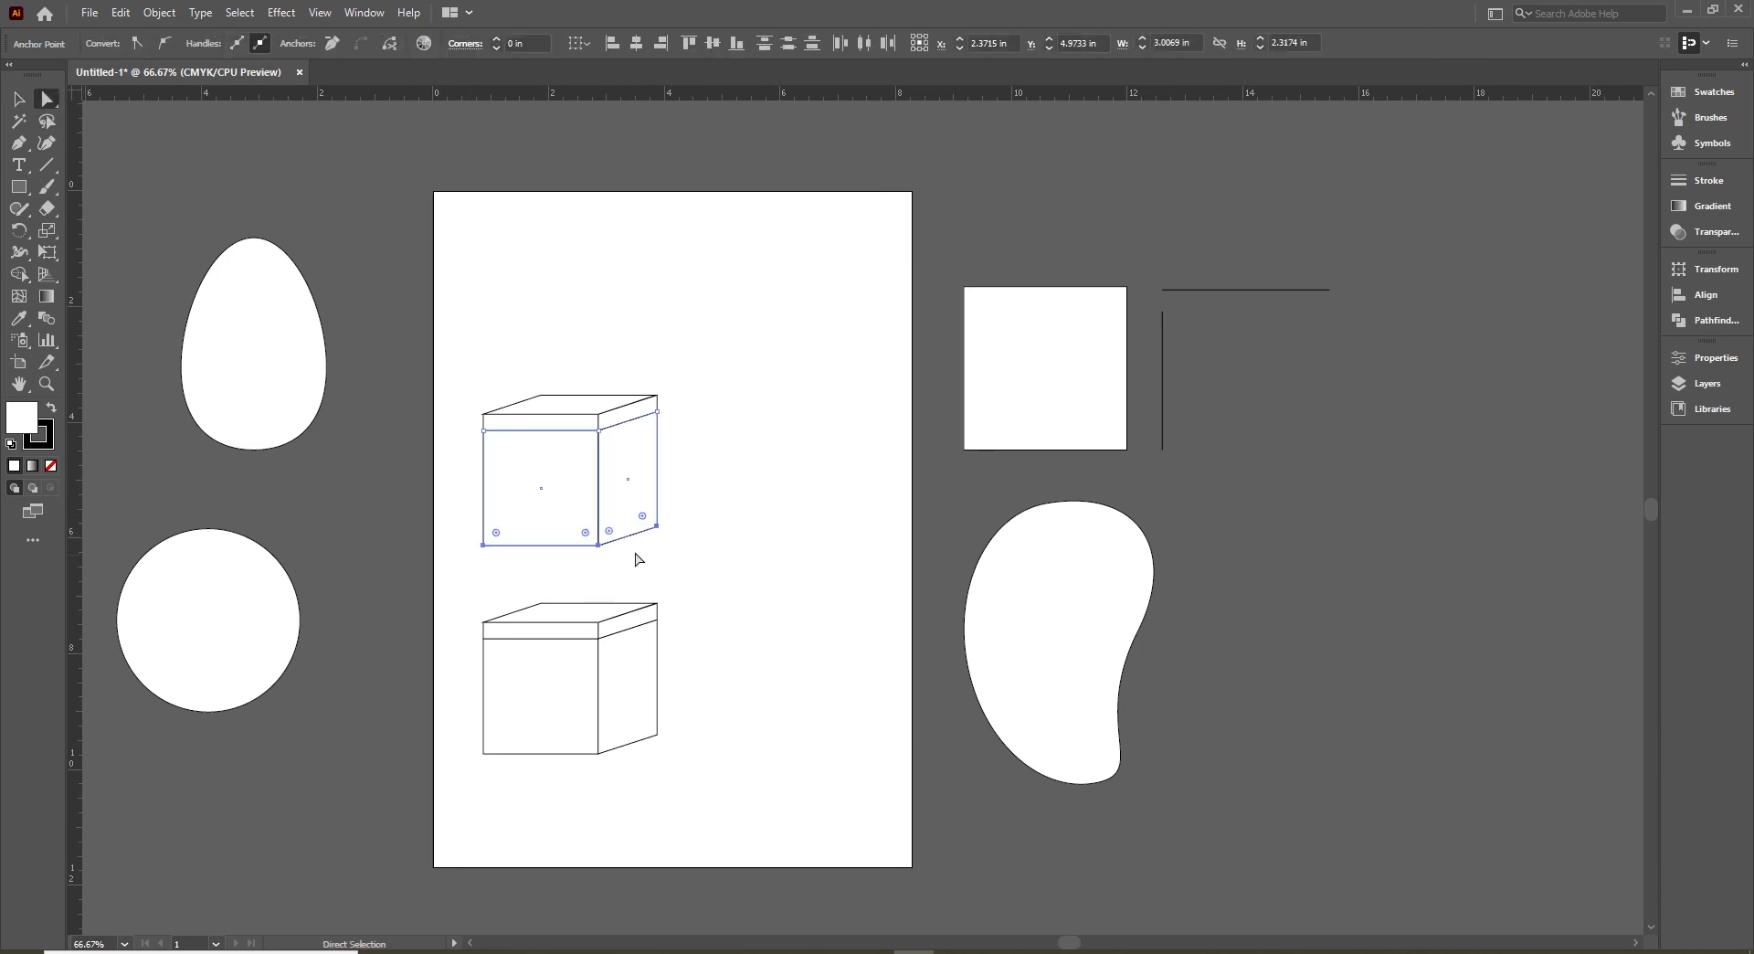
{"action": "left_click_drag", "start_coordinate": [599, 545], "coordinate": [590, 480]}
{"action": "key", "text": "v"}
{"action": "left_click", "coordinate": [709, 561]}
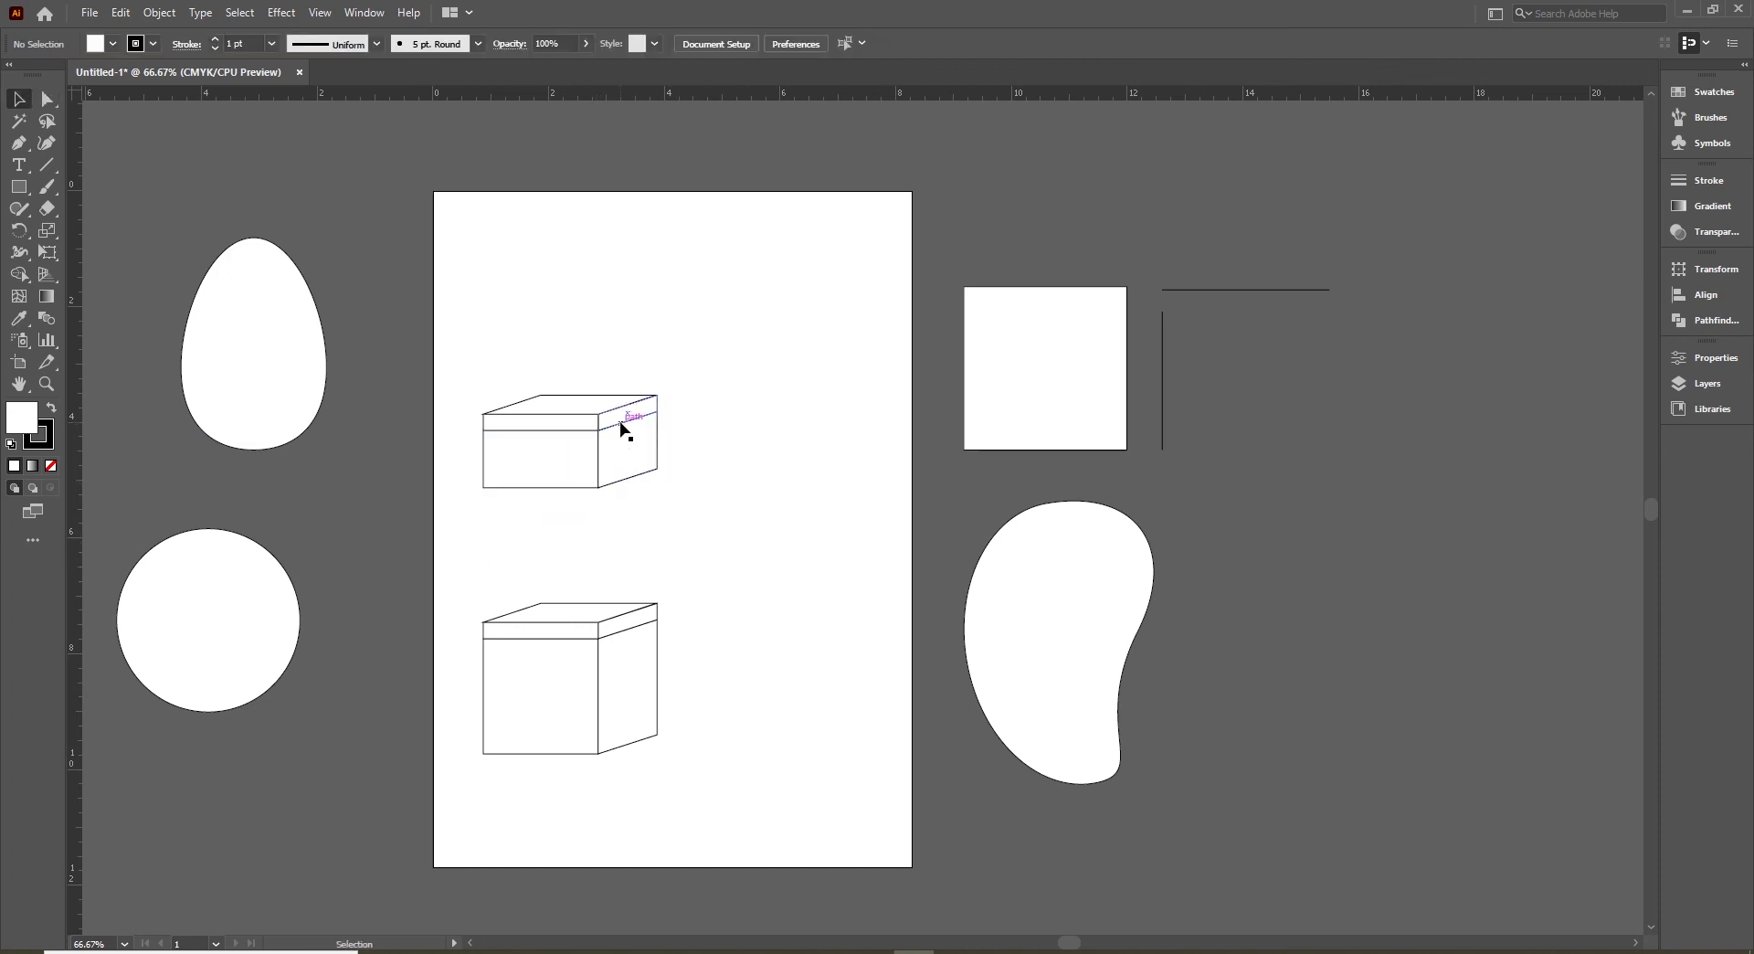
- Duplicate the short box horizontally to its right and deselect the copy
{"action": "left_click", "coordinate": [622, 427]}
{"action": "left_click", "coordinate": [590, 557]}
{"action": "left_click_drag", "start_coordinate": [498, 489], "coordinate": [708, 490]}
{"action": "left_click", "coordinate": [783, 539]}
- Pull the bottom anchors of the right-hand box straight down to stretch its body to about 7.04 in tall
{"action": "key", "text": "a"}
{"action": "left_click_drag", "start_coordinate": [679, 463], "coordinate": [899, 511]}
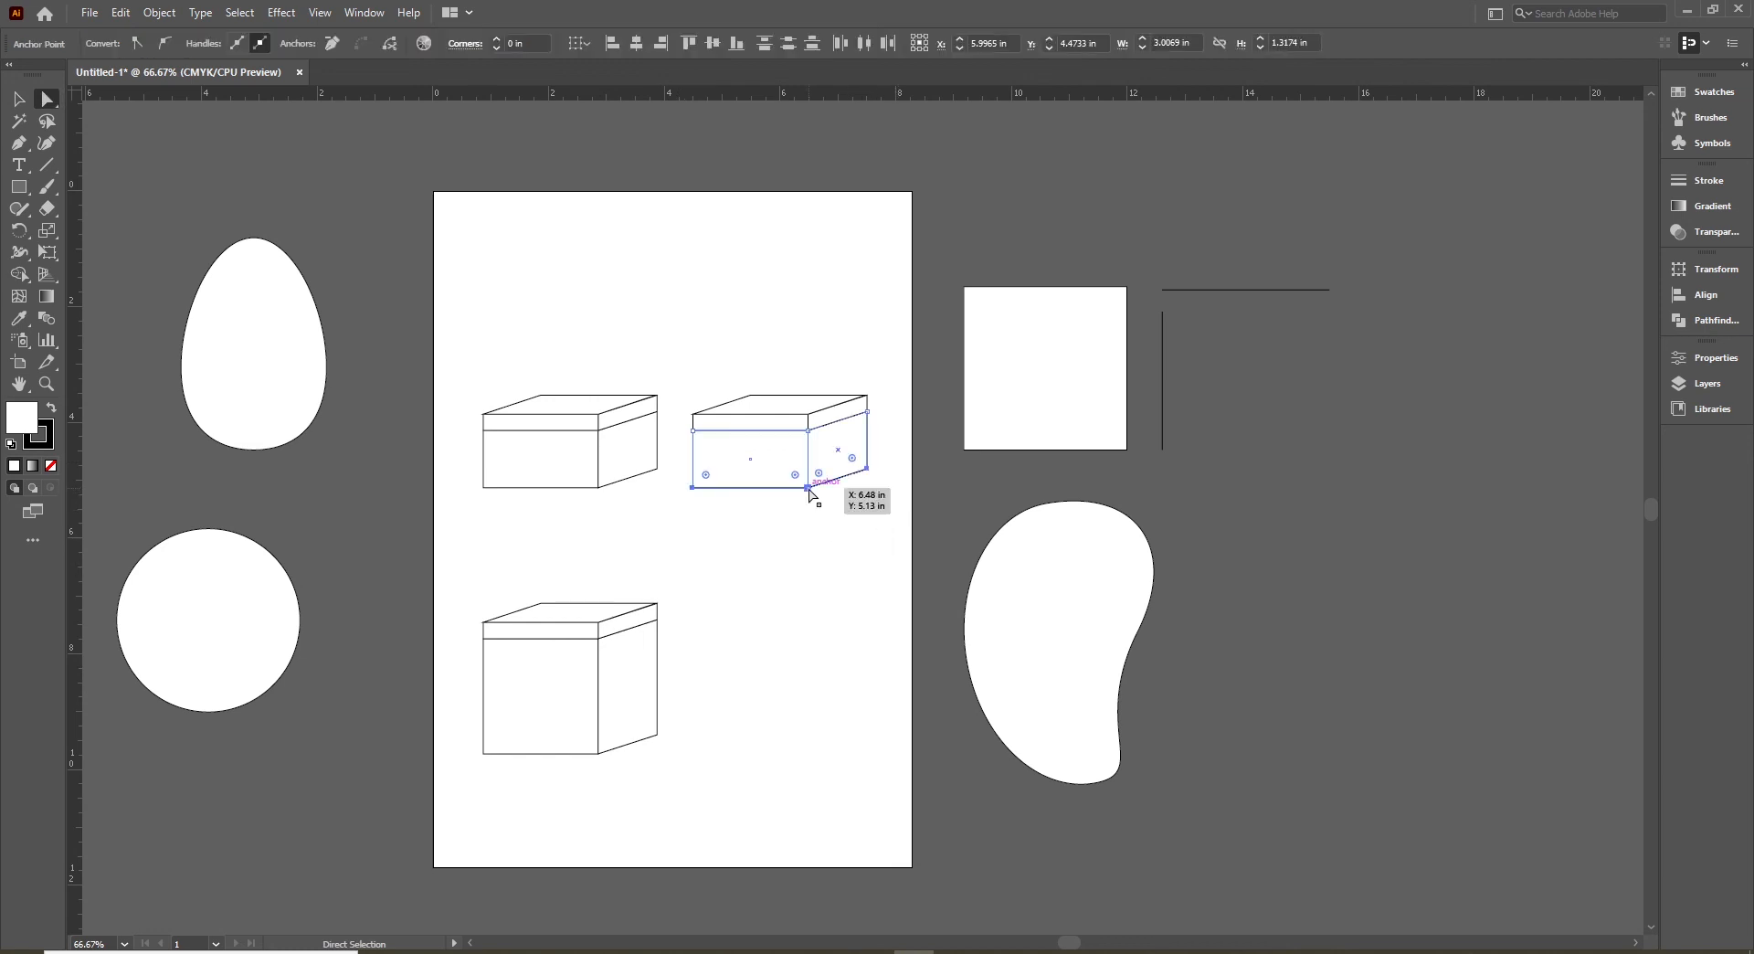
{"action": "left_click_drag", "start_coordinate": [808, 486], "coordinate": [815, 660]}
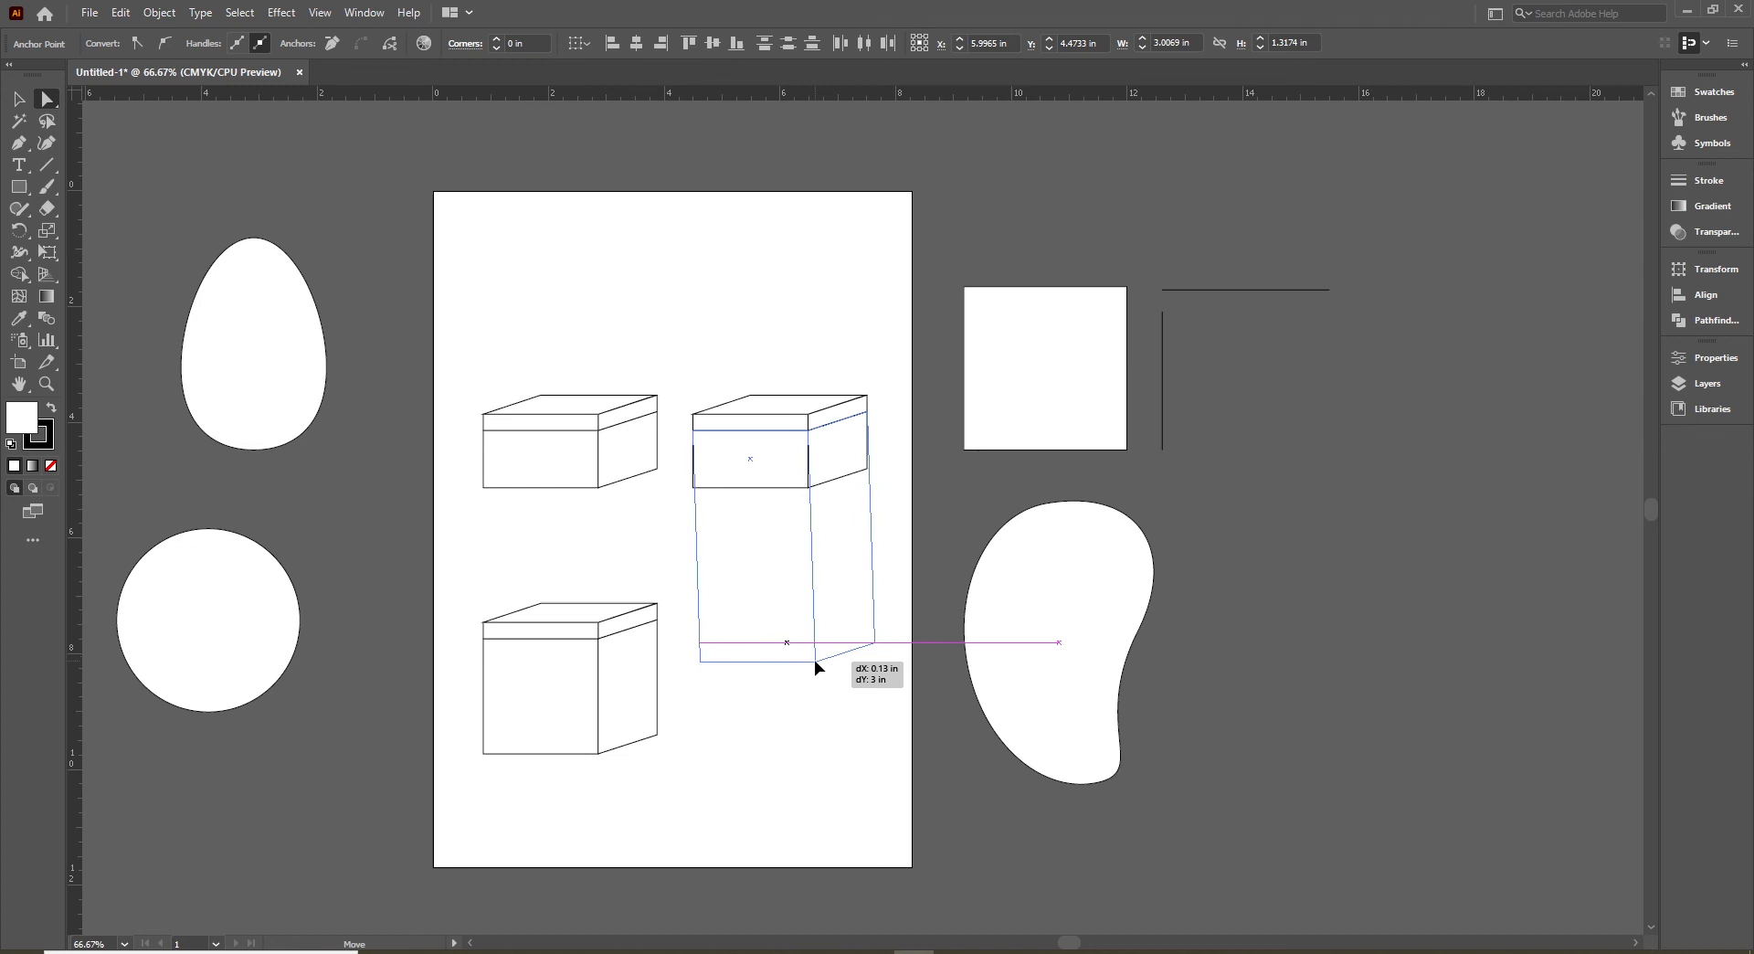
{"action": "left_click_drag", "start_coordinate": [814, 659], "coordinate": [815, 793]}
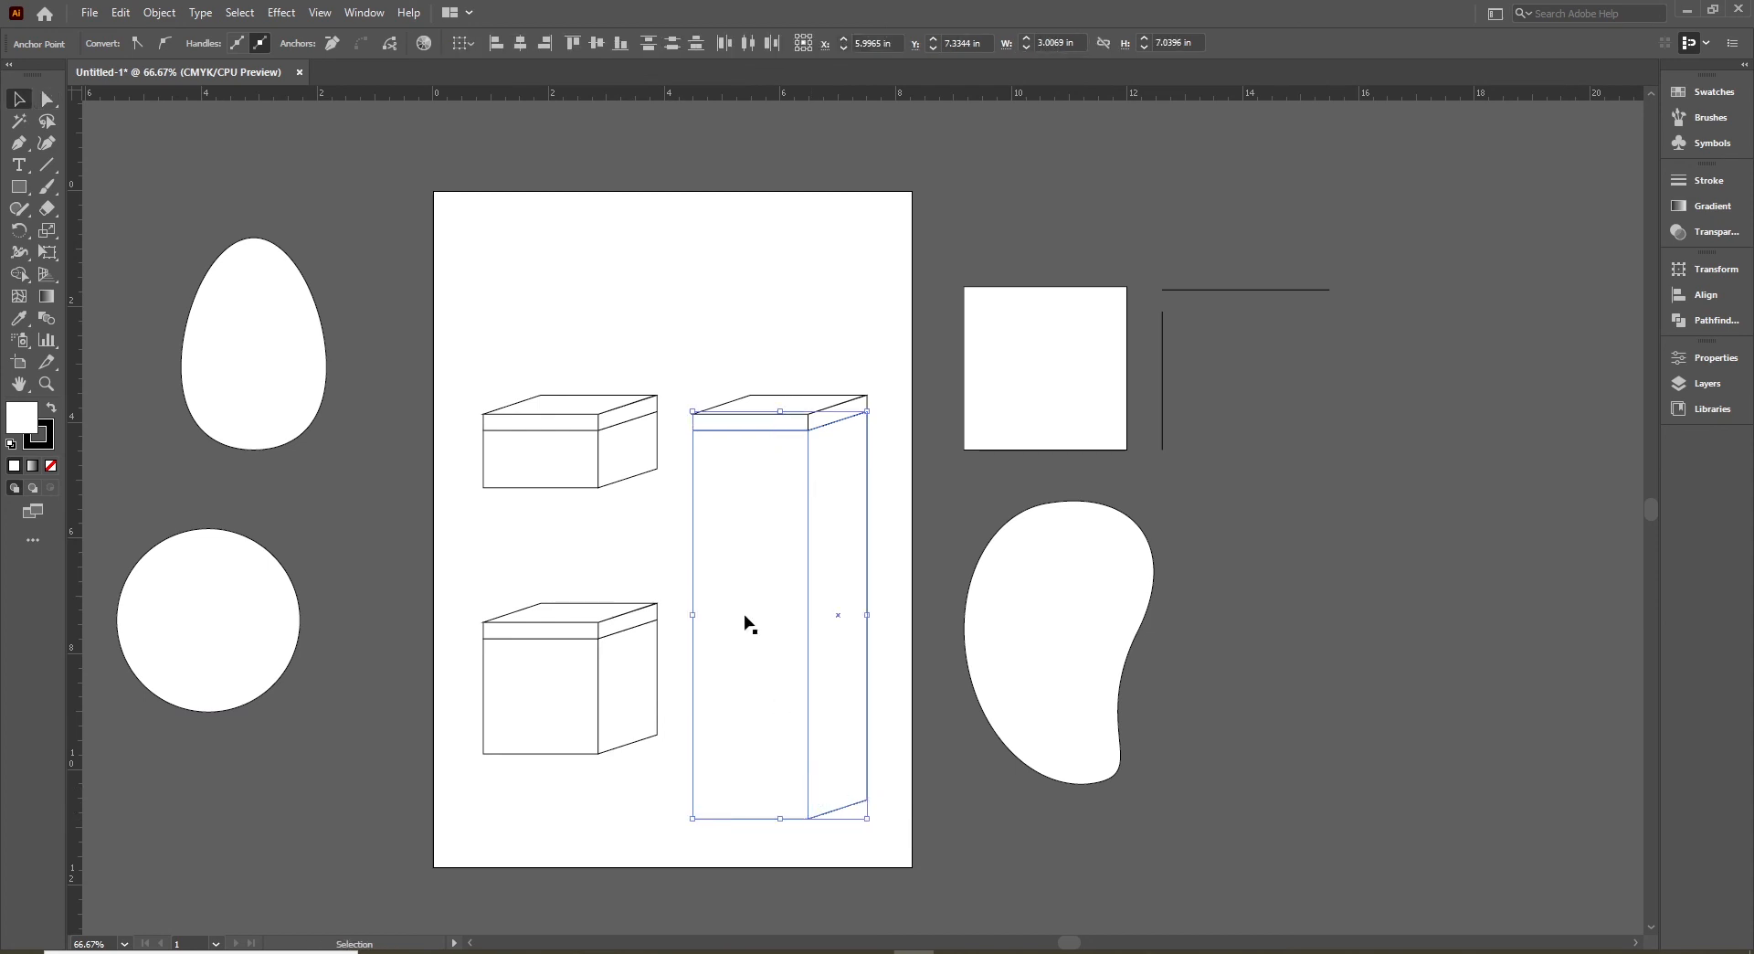
{"action": "left_click", "coordinate": [744, 329]}
- Move the tall box straight up until it is vertically centered on the artboard
{"action": "left_click", "coordinate": [806, 434]}
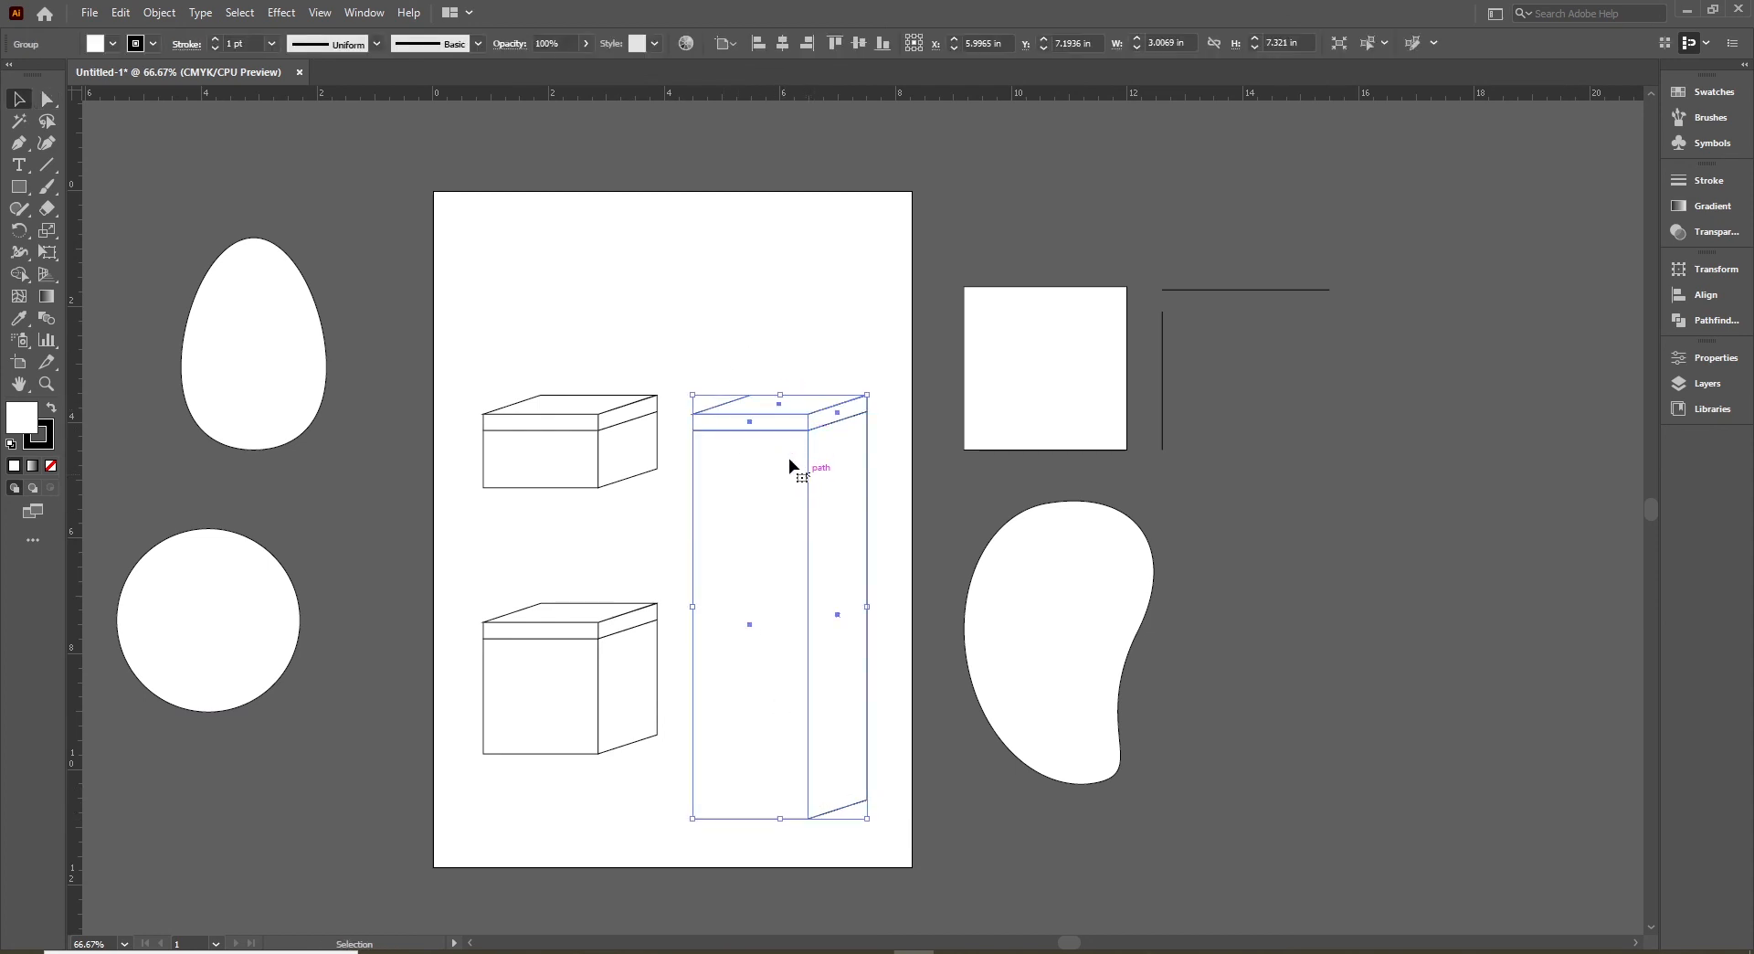
{"action": "left_click_drag", "start_coordinate": [810, 435], "coordinate": [809, 357]}
{"action": "left_click", "coordinate": [571, 268]}
{"action": "left_click", "coordinate": [810, 353]}
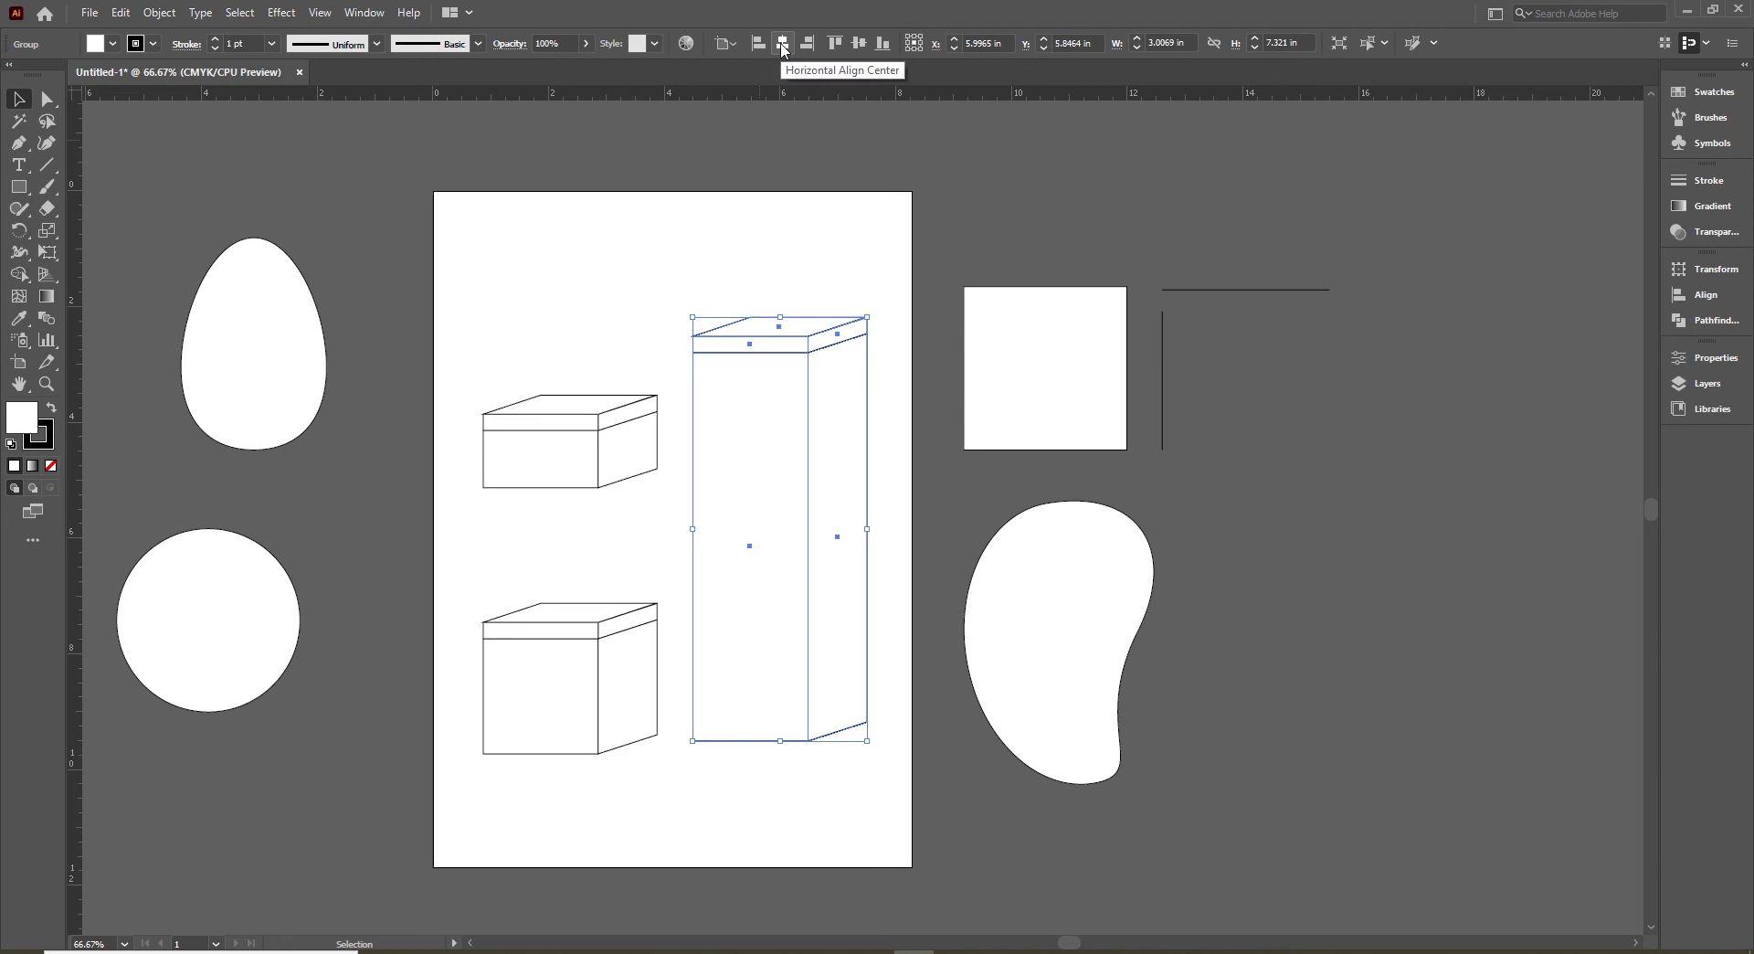
- Align the short box to the vertical center of the artboard
{"action": "left_click", "coordinate": [710, 320]}
{"action": "left_click", "coordinate": [614, 442]}
{"action": "left_click", "coordinate": [858, 45]}
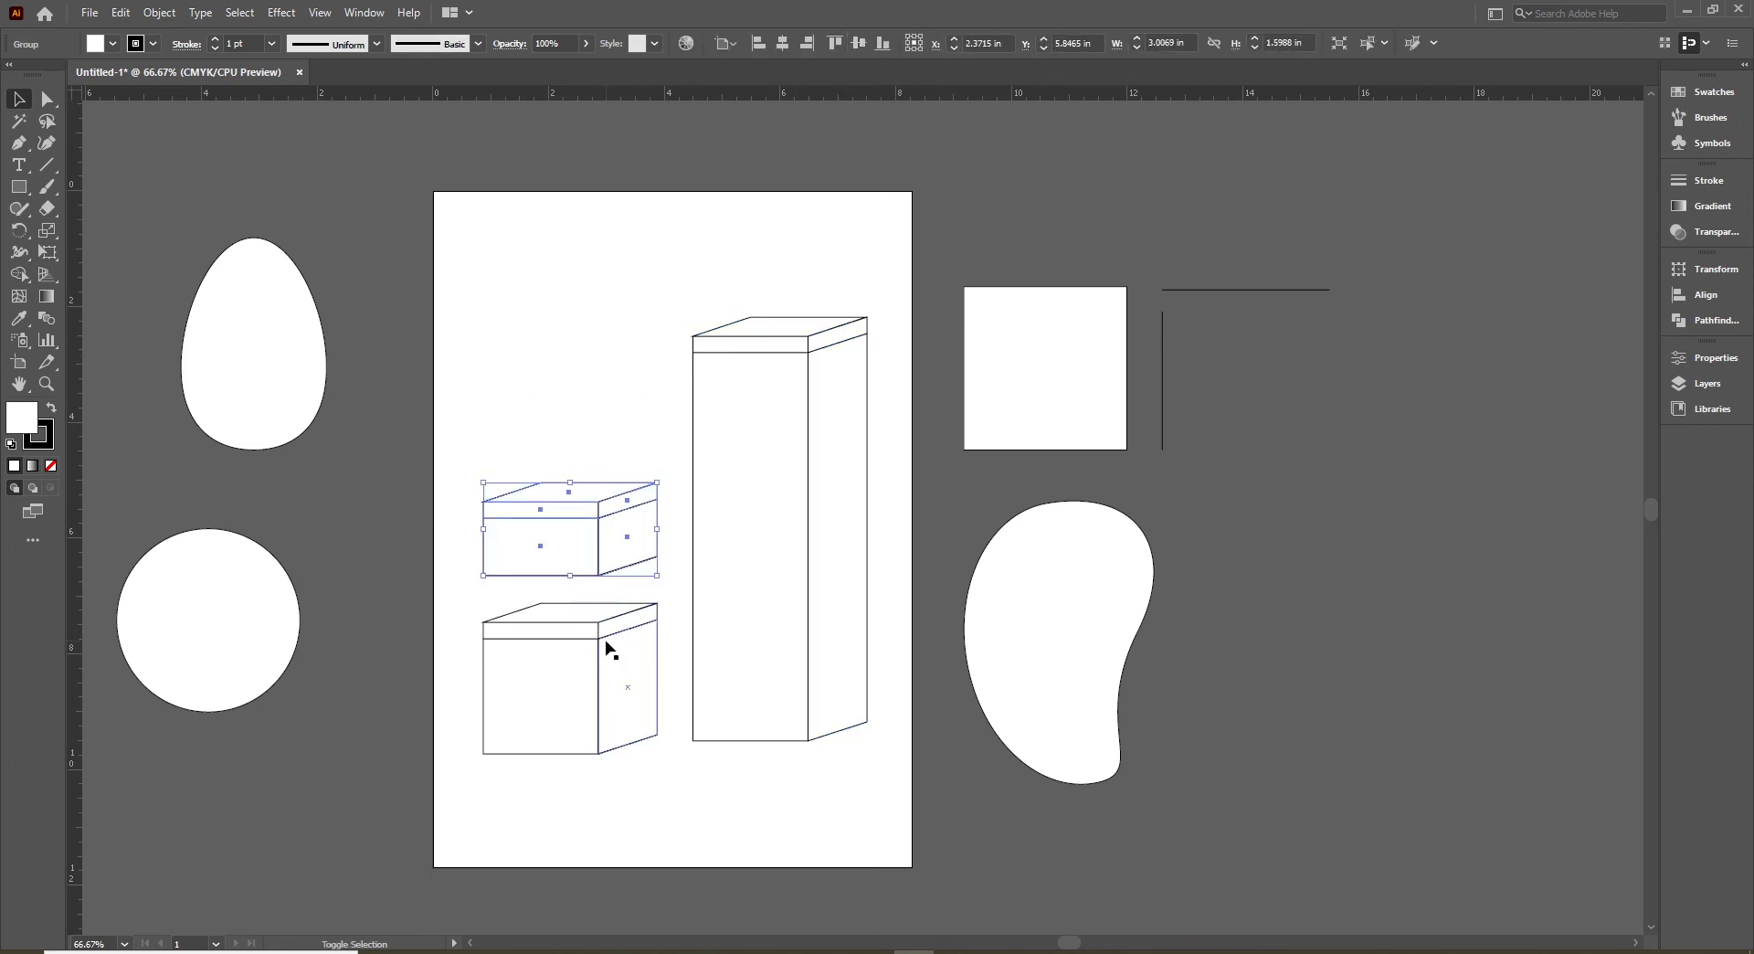
- Group the short box with the box below it, and align the group to the artboard's vertical center
{"action": "left_click", "coordinate": [608, 648], "text": "shift"}
{"action": "right_click", "coordinate": [607, 648]}
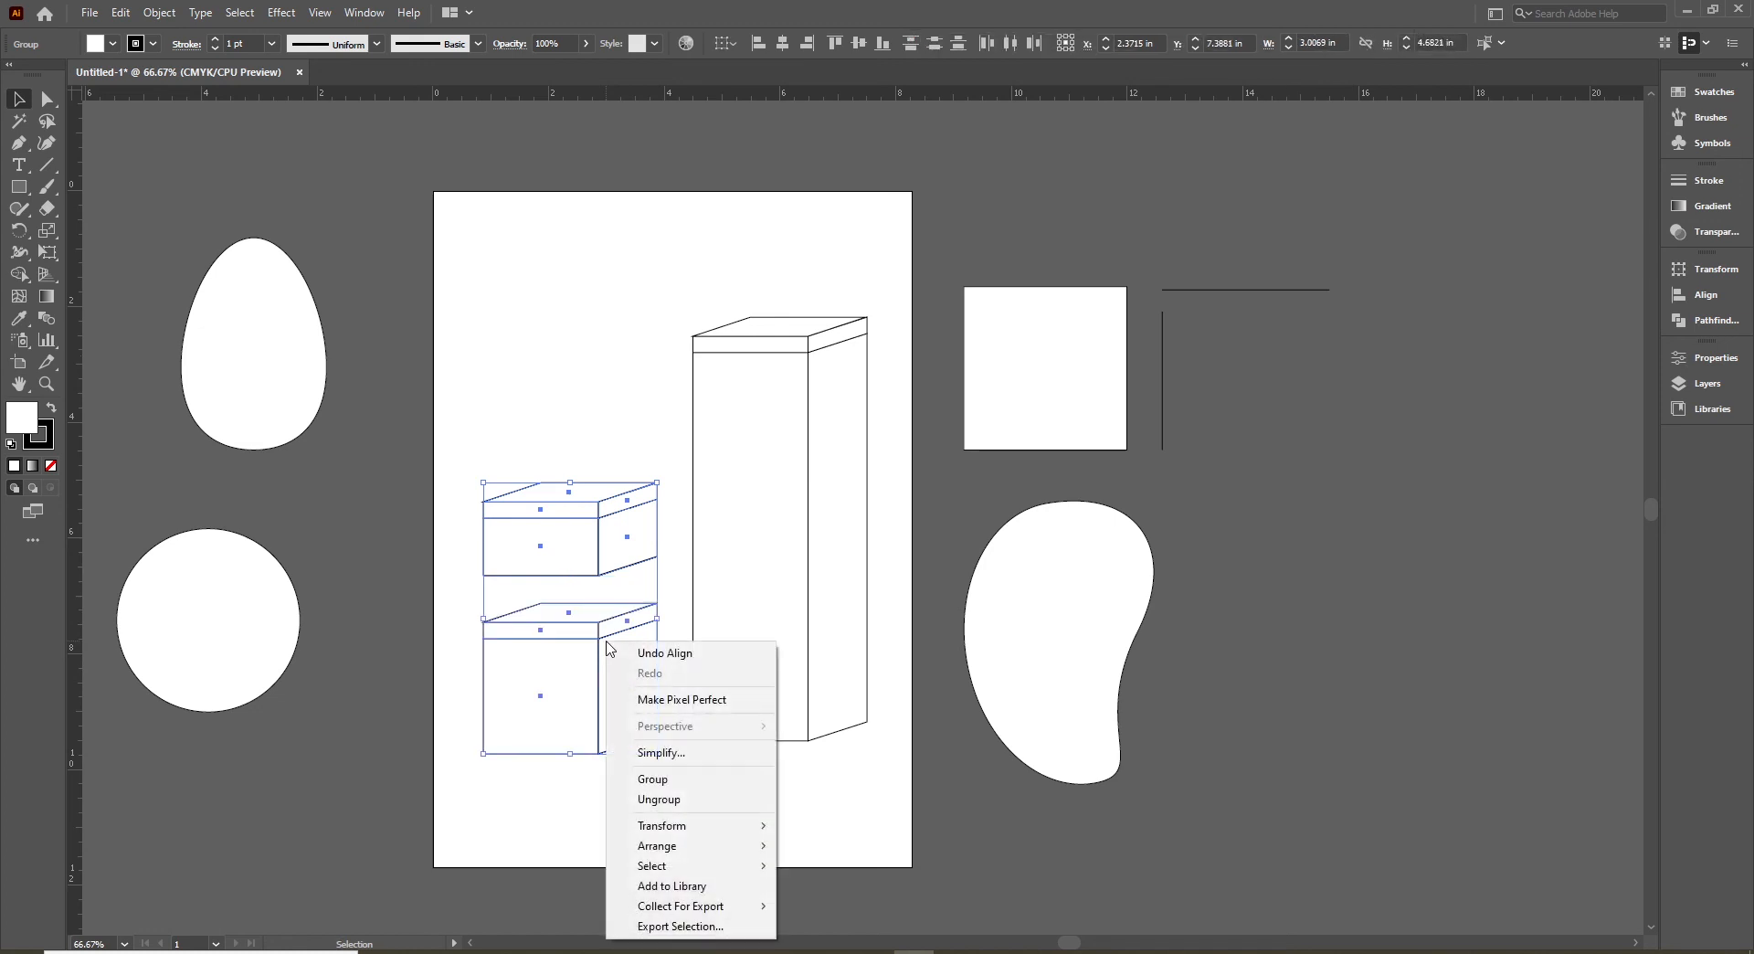
{"action": "left_click", "coordinate": [674, 780]}
{"action": "left_click", "coordinate": [853, 47]}
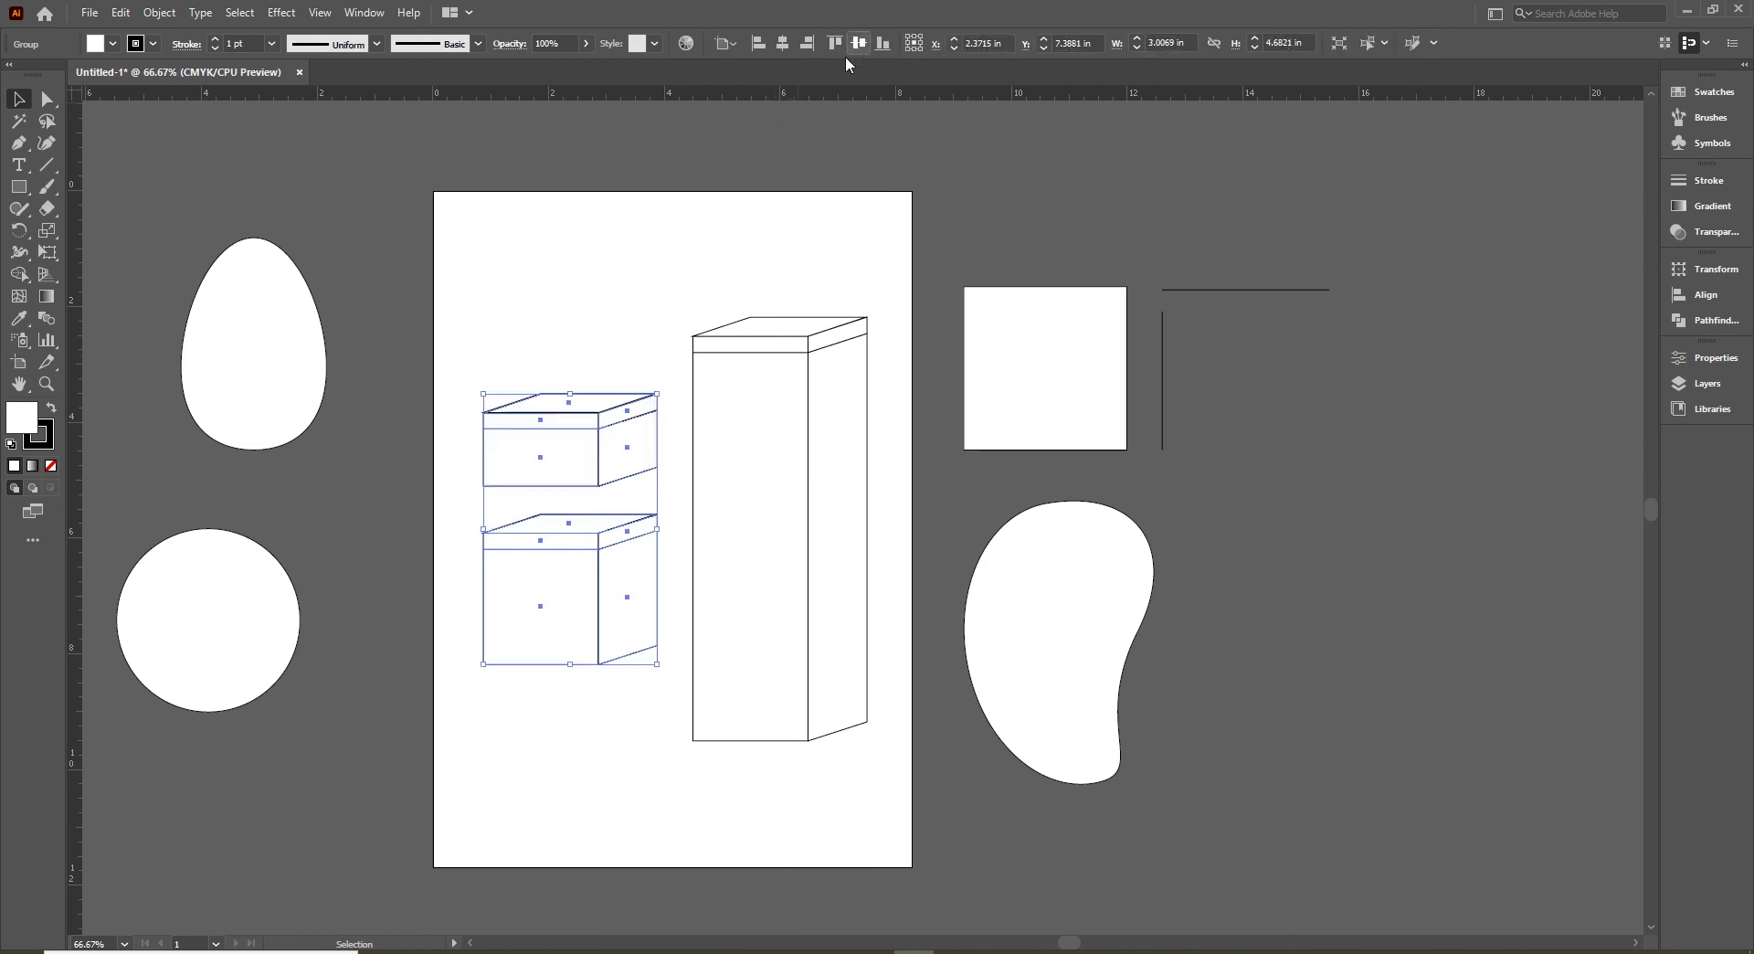
{"action": "left_click", "coordinate": [622, 286]}
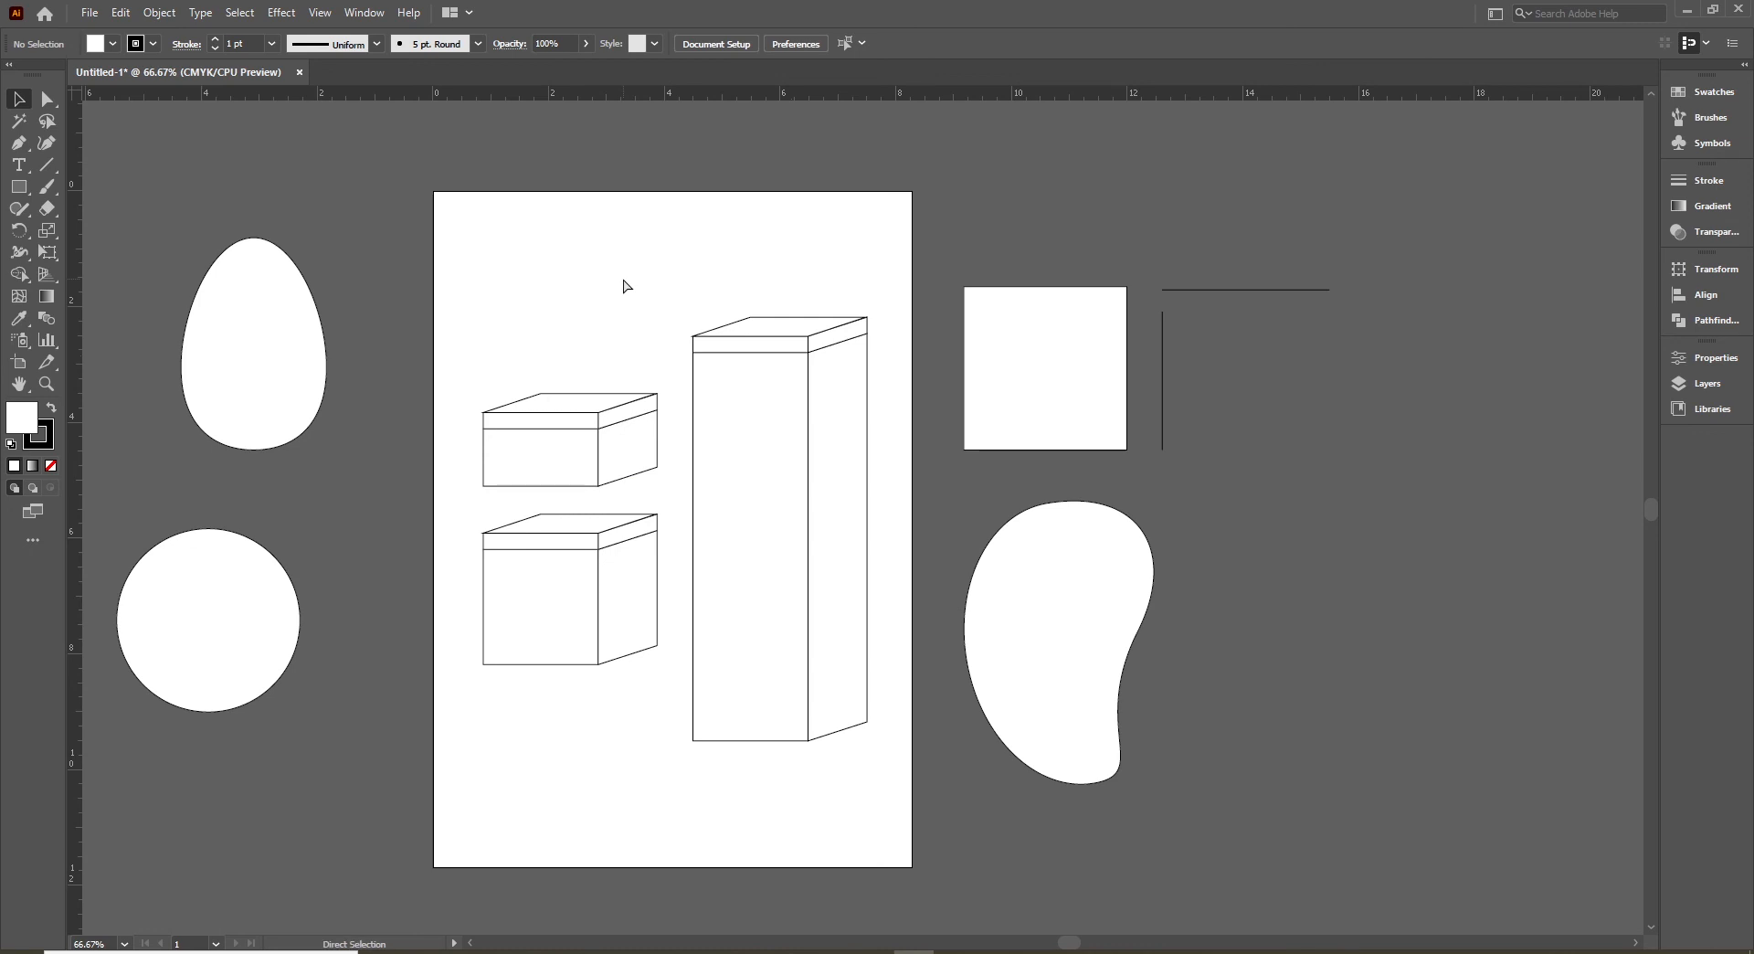
{"action": "key", "text": "ctrl+0"}
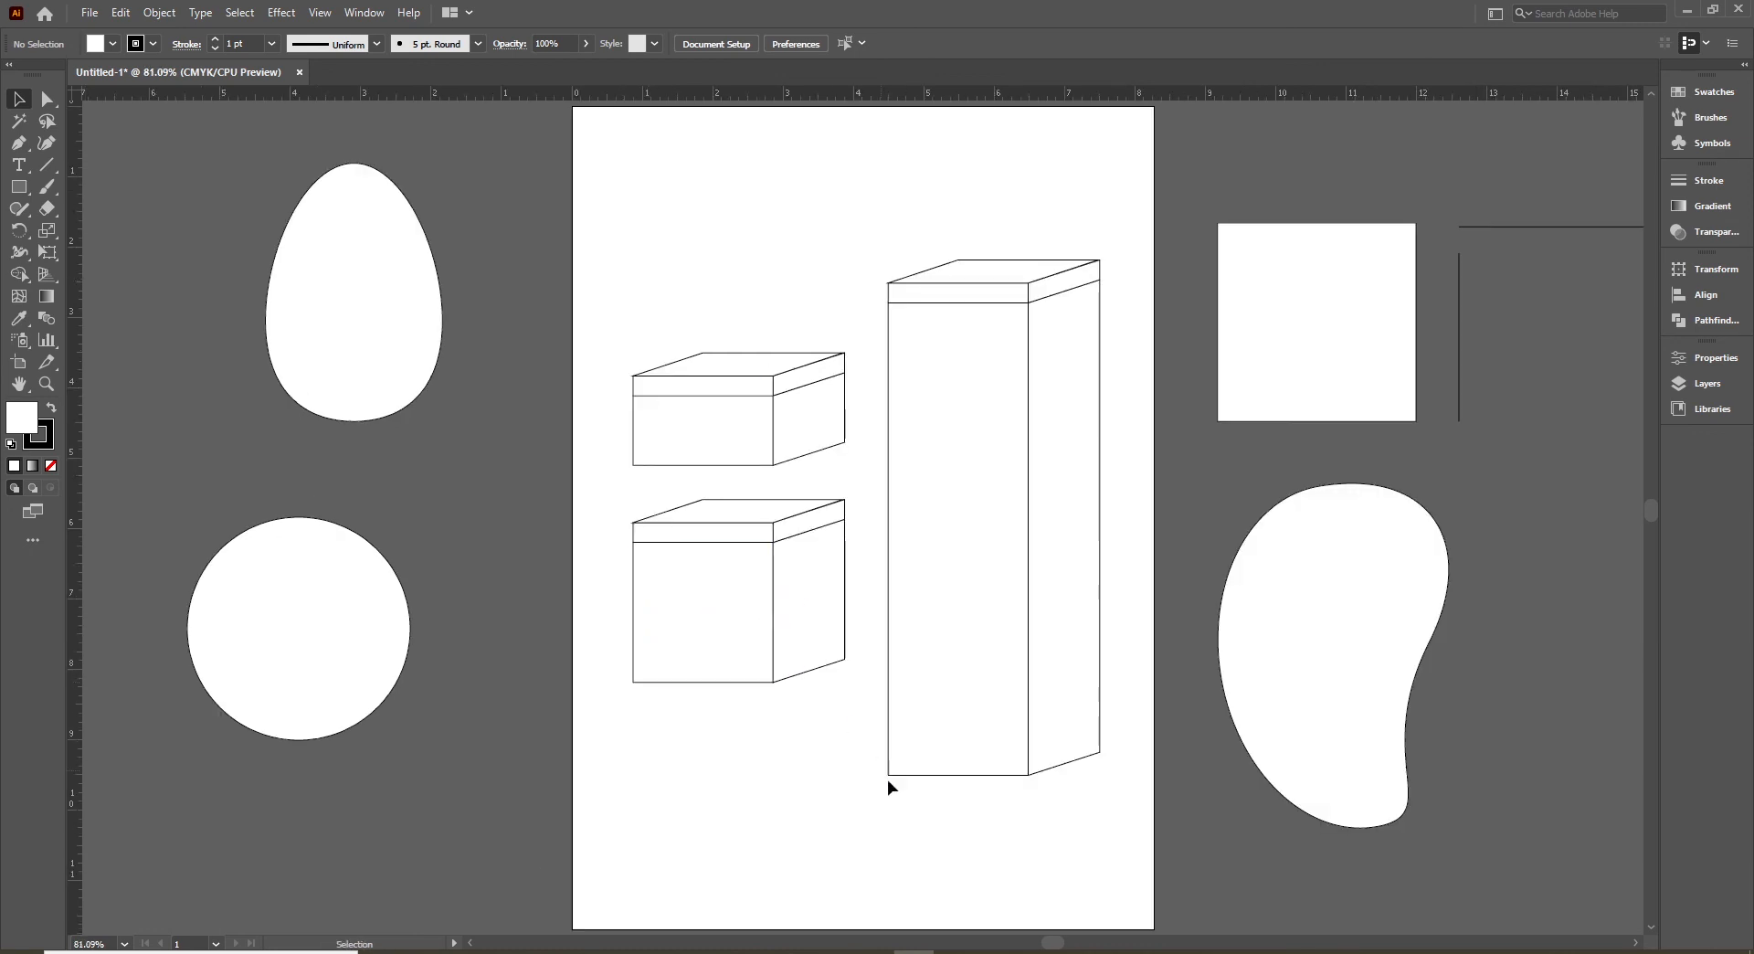